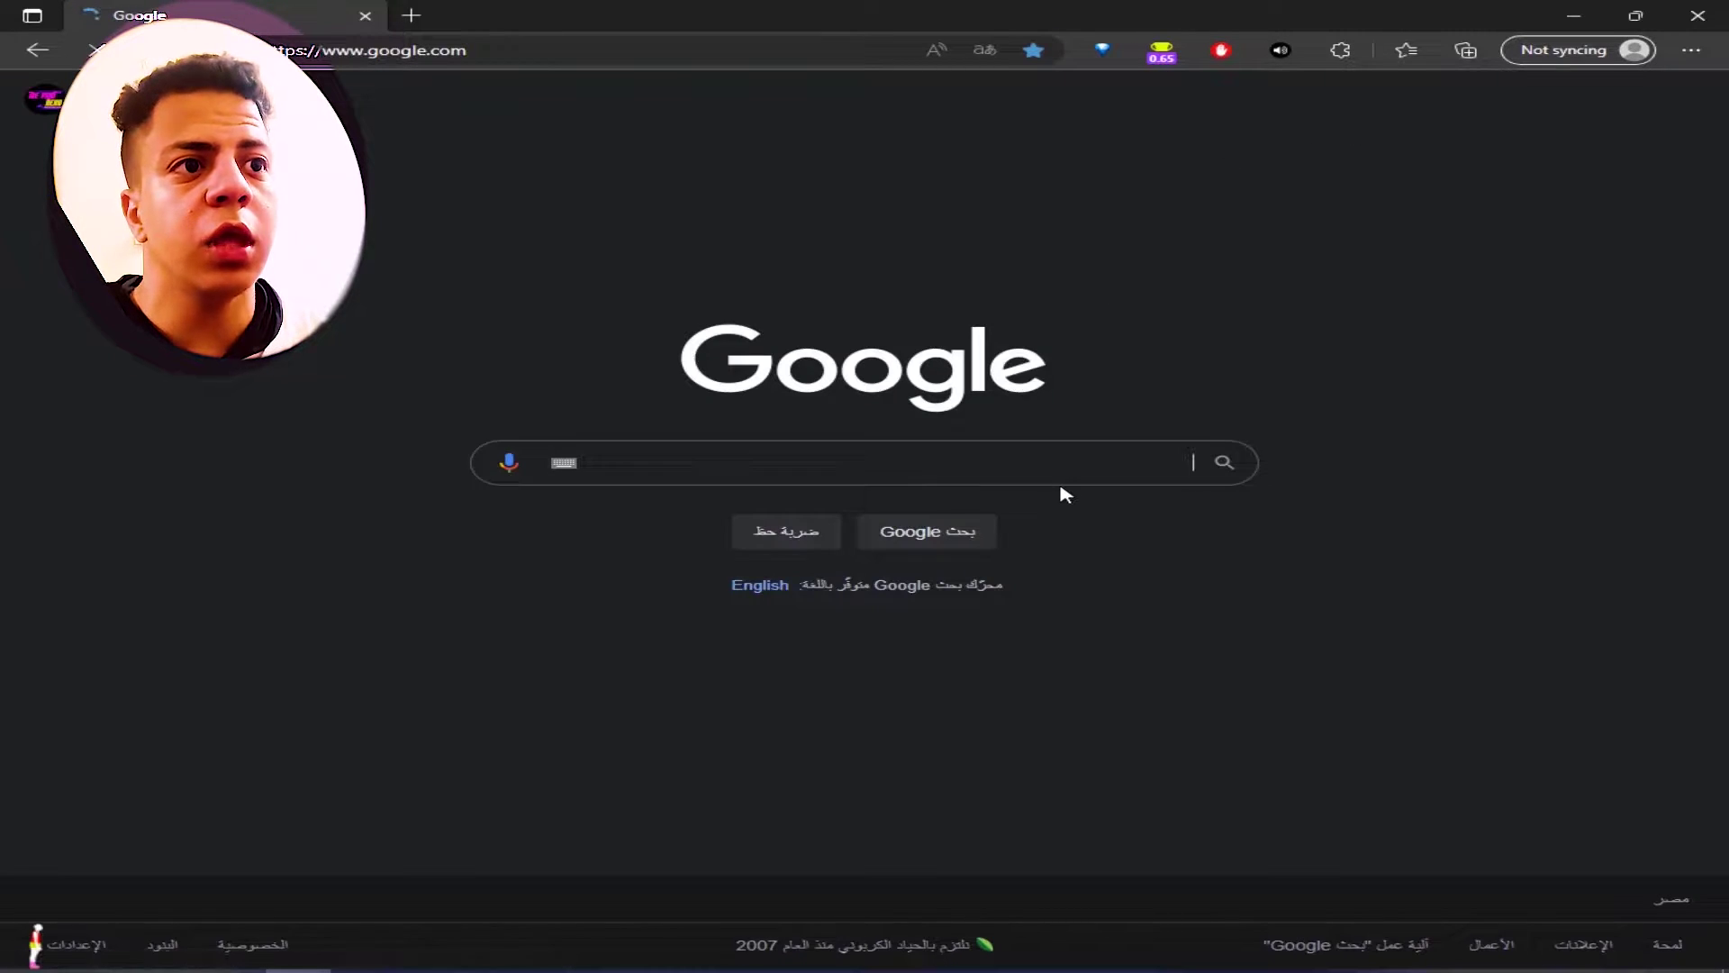
Search Google for "rufus download" and open the official Rufus website.
type("r")
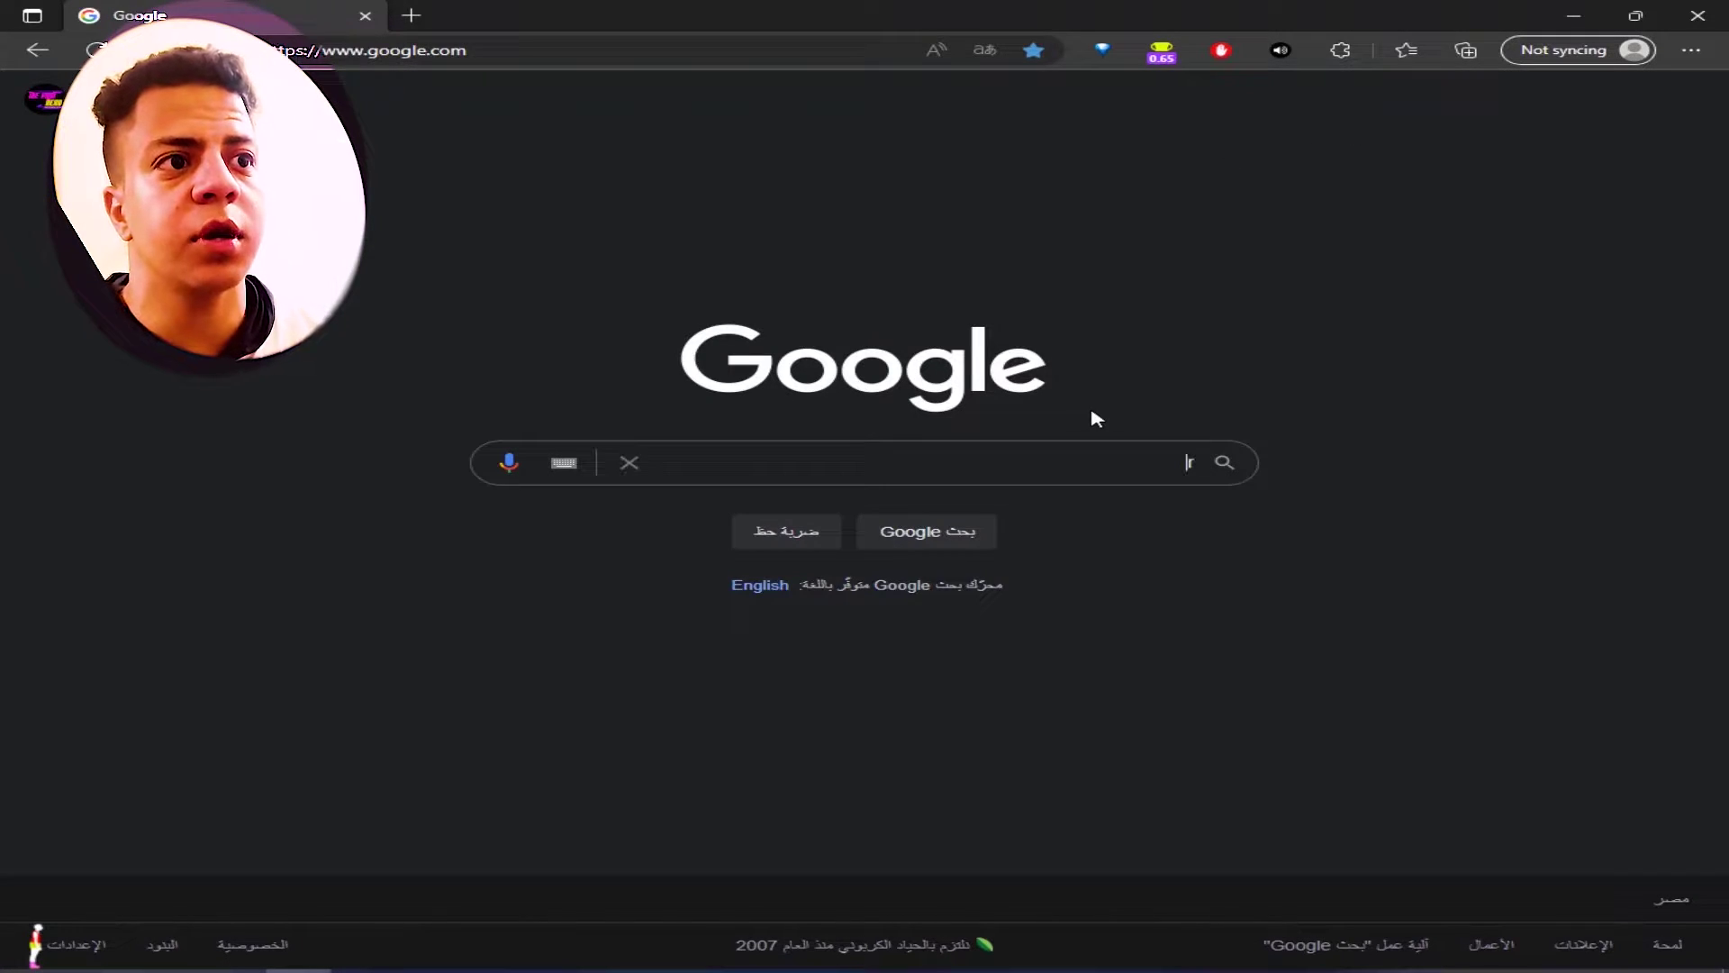
type("ufus download")
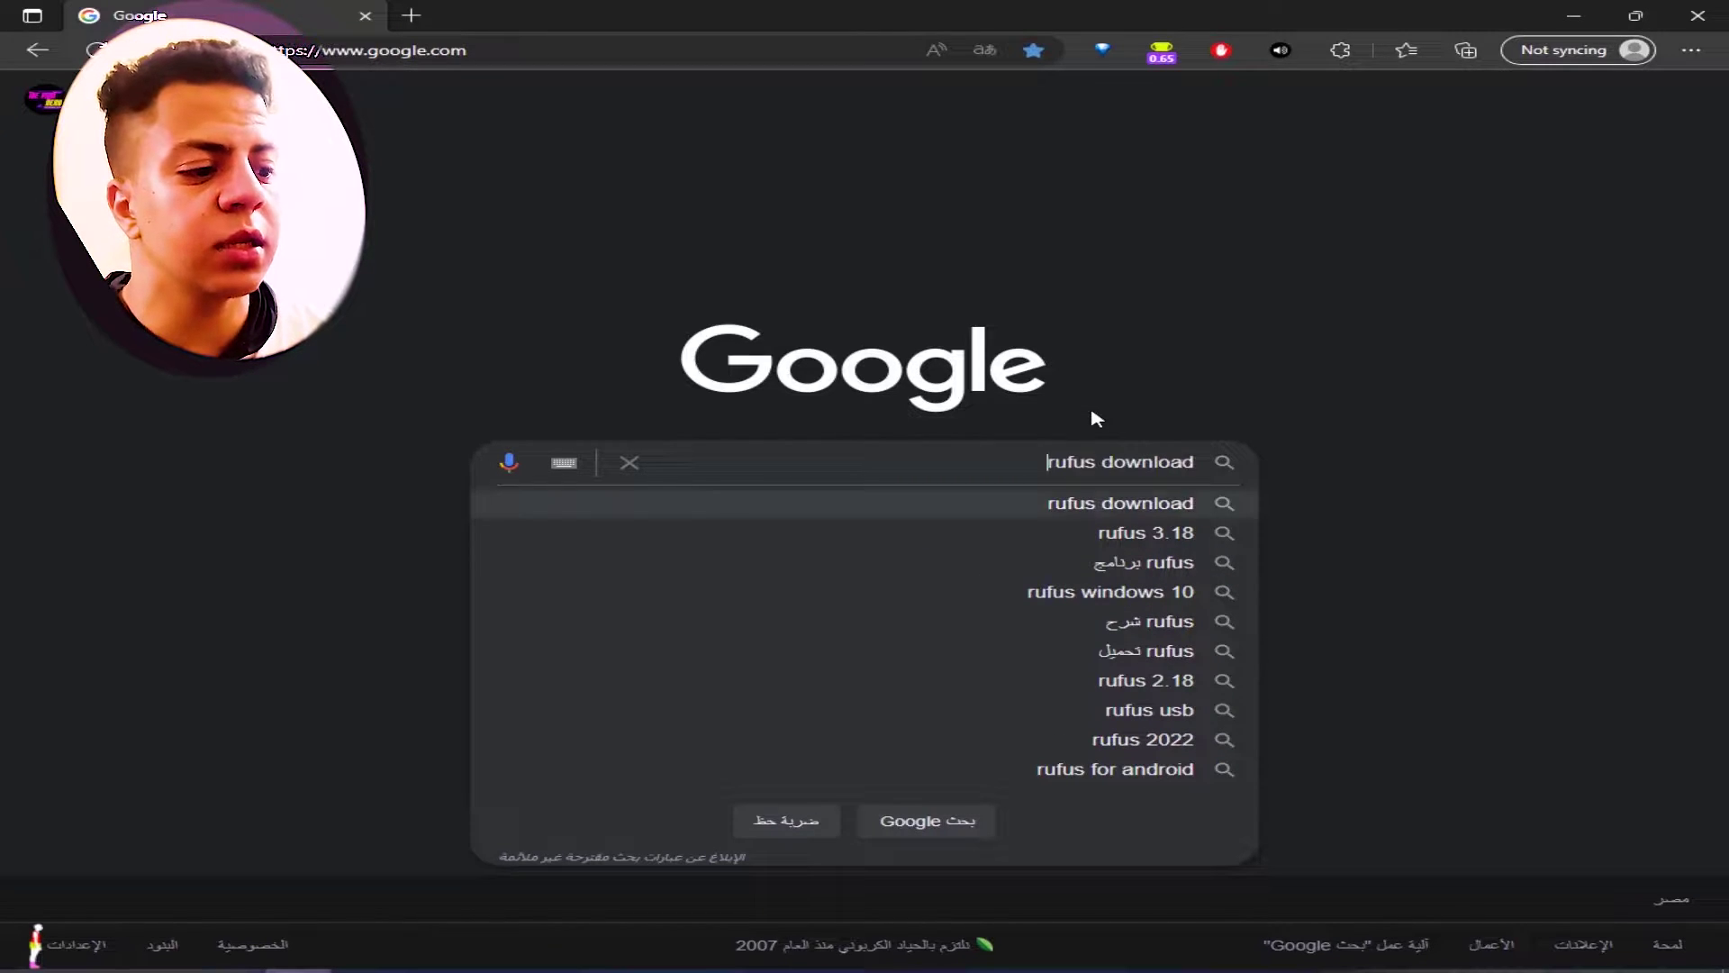
key("Down")
key("Return")
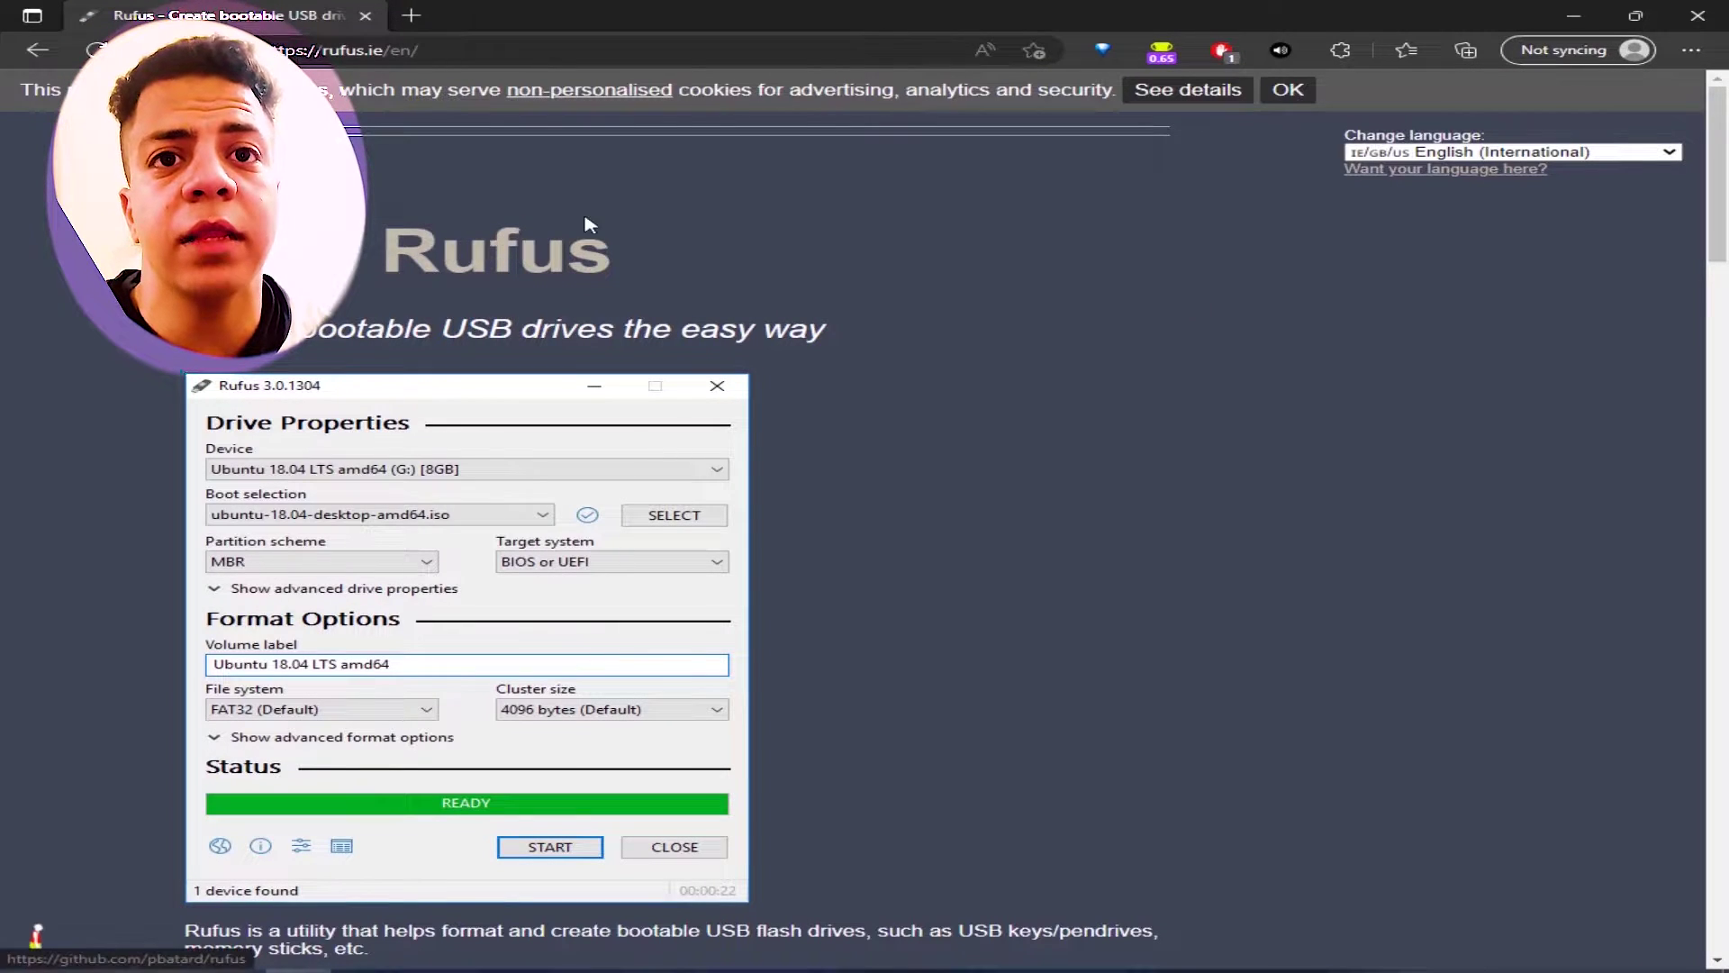
Find the Download section of the Rufus page and download Rufus 3.18 Portable.
scroll(559, 243, "down", 2)
scroll(540, 257, "down", 3)
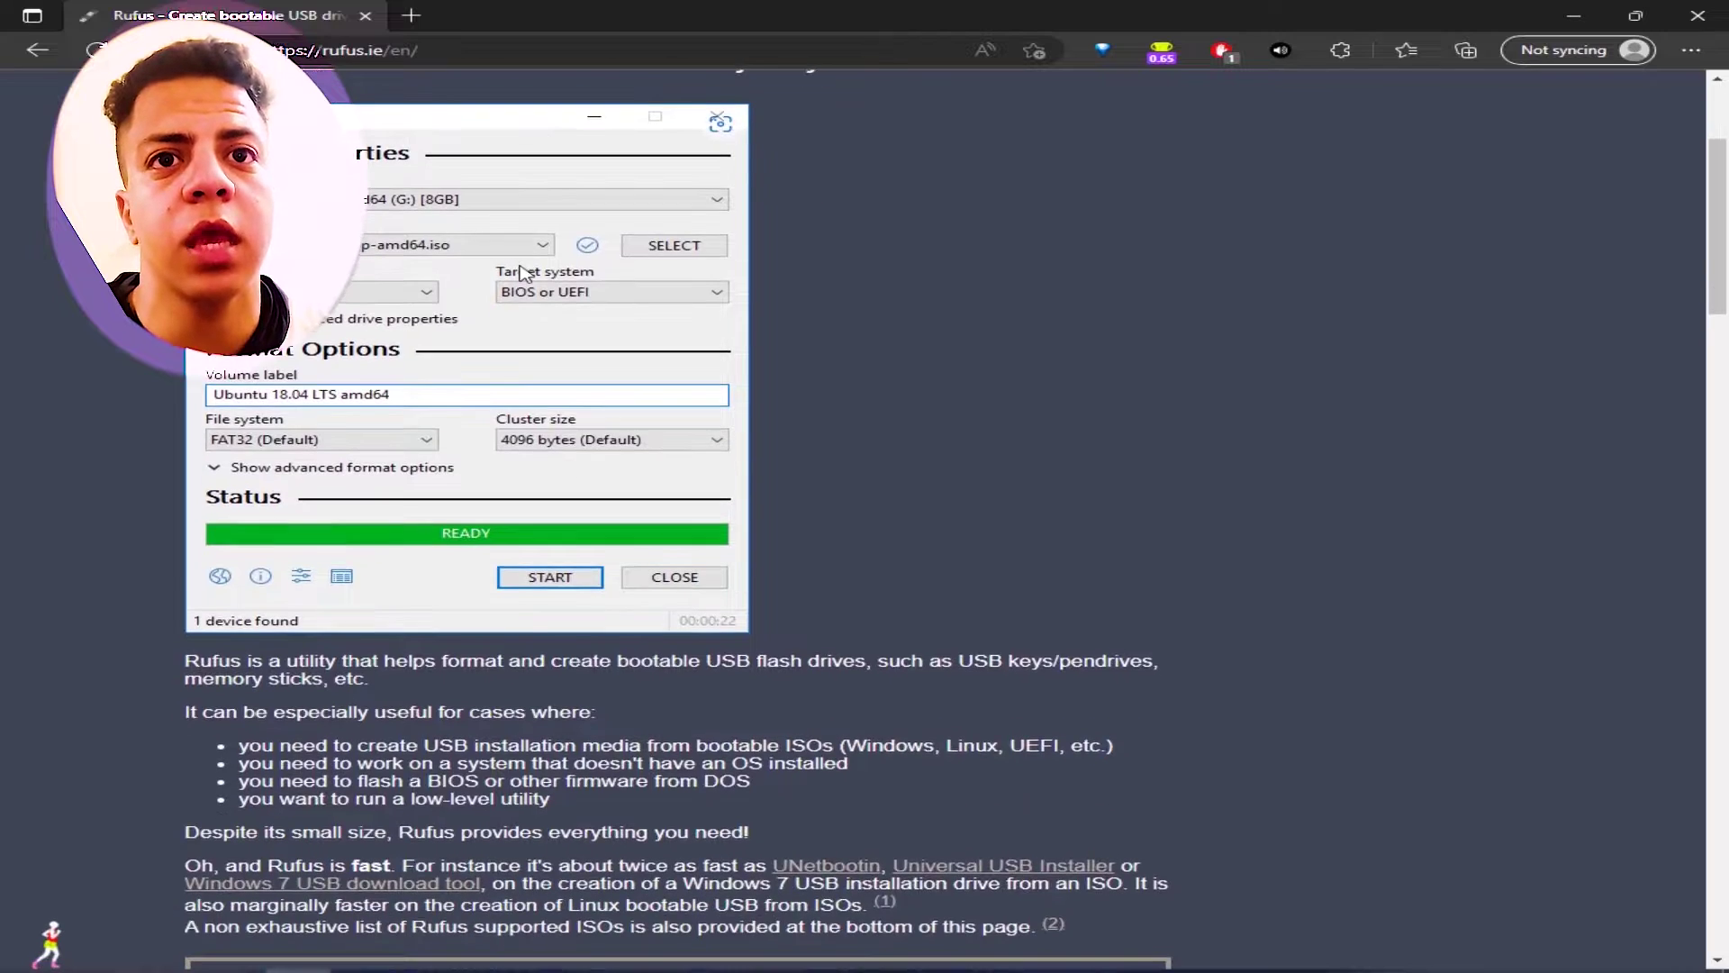
scroll(523, 272, "down", 2)
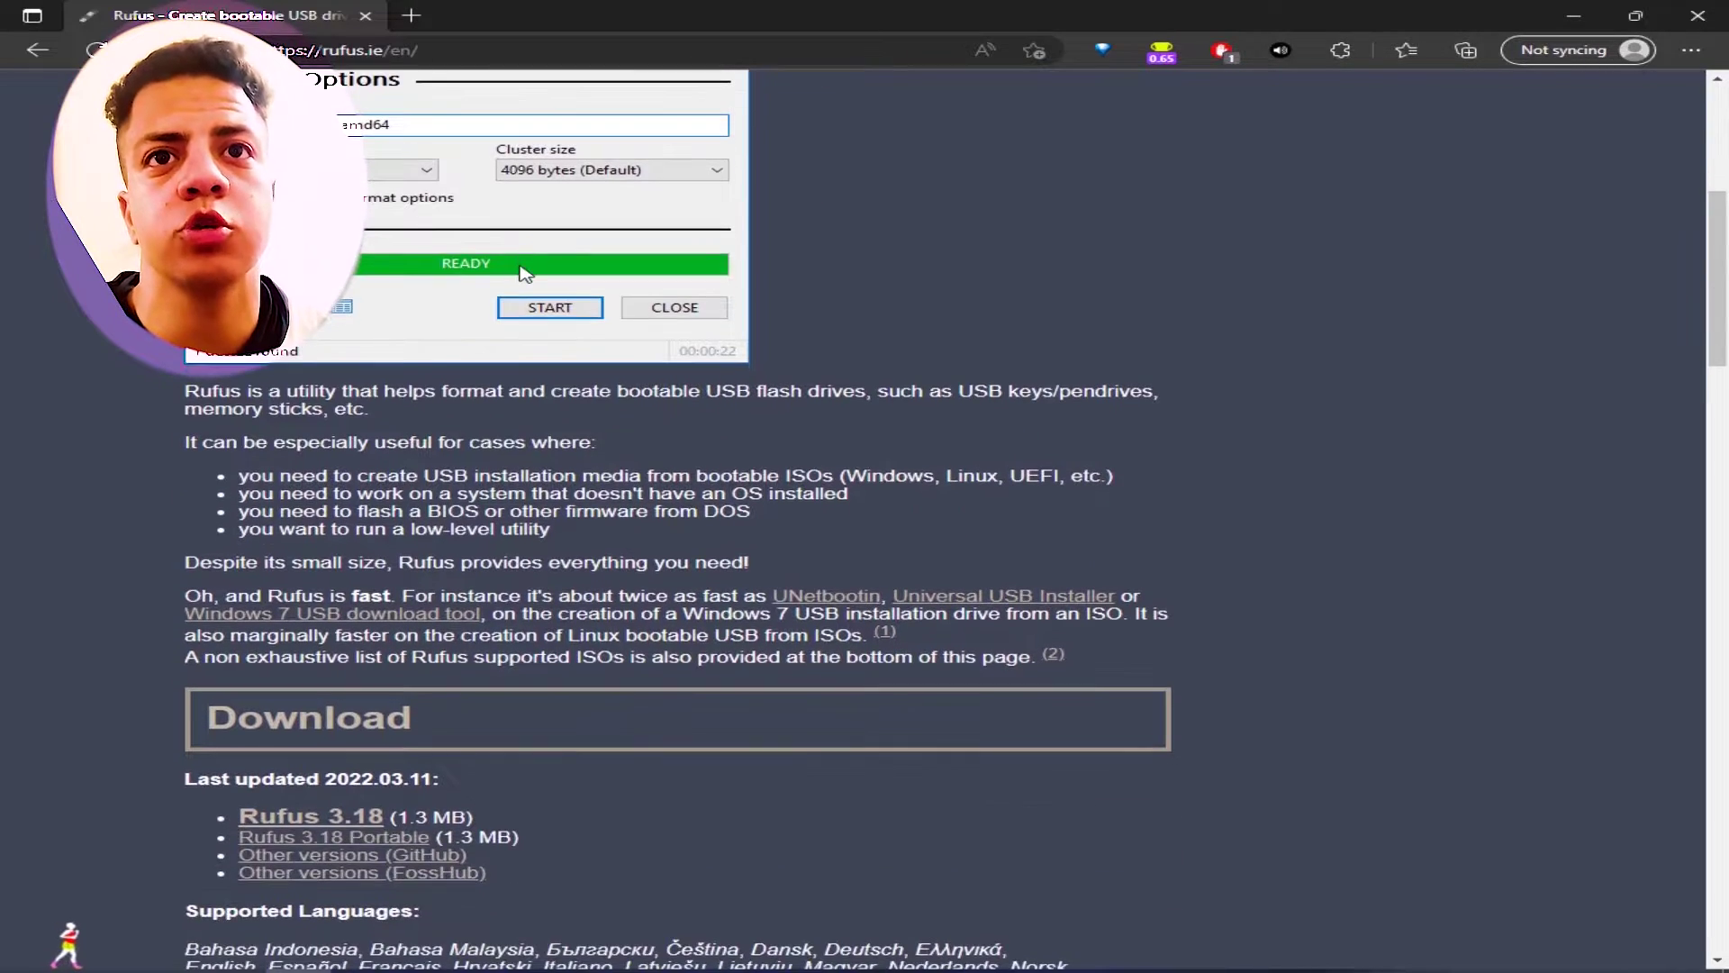
scroll(523, 272, "down", 2)
scroll(522, 272, "down", 3)
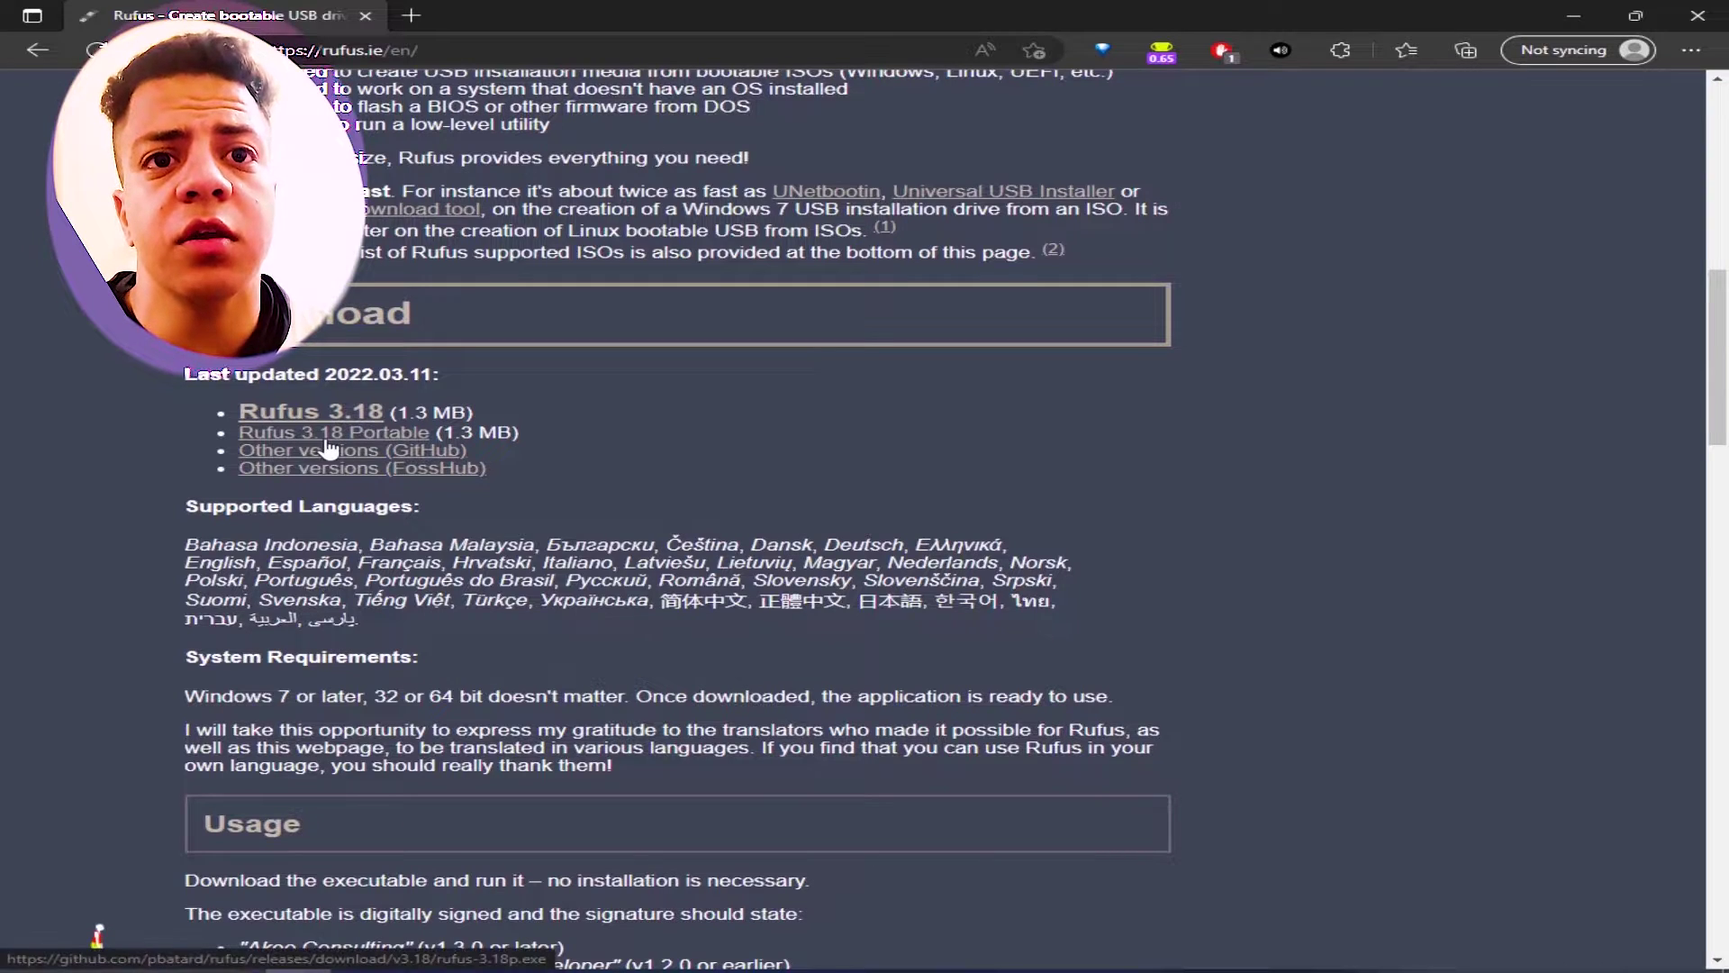
left_click(383, 441)
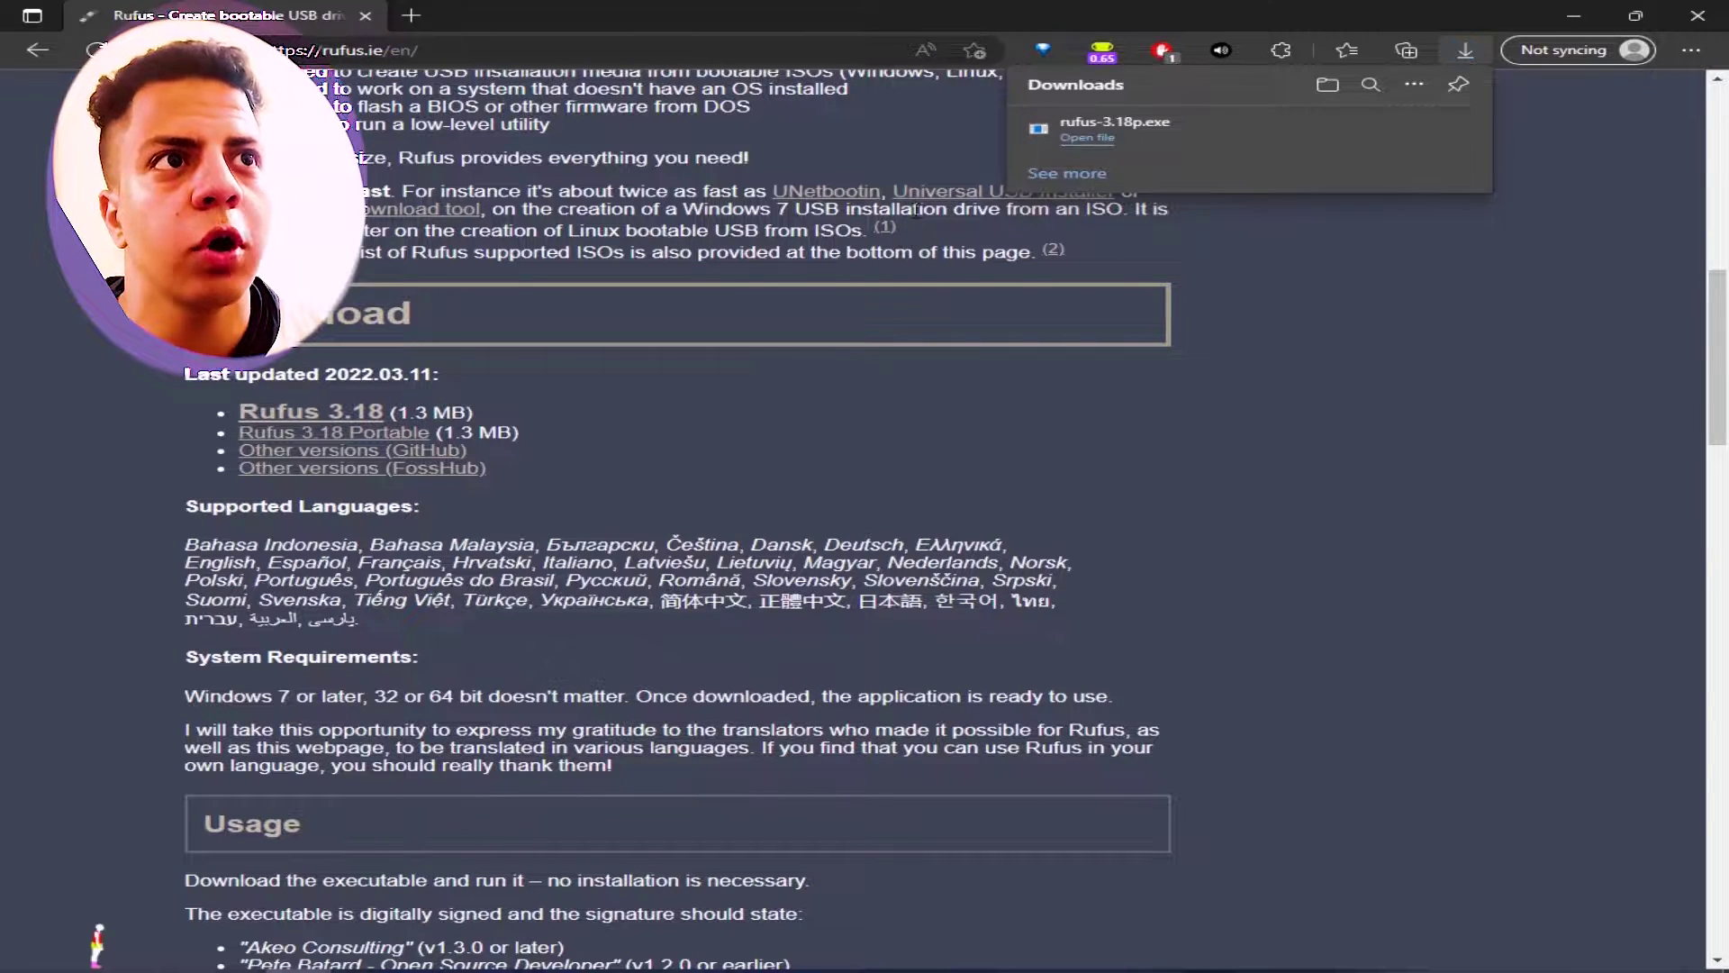
Show the downloaded rufus-3.18p file in the Downloads folder, move it to the desktop and close the folder window.
left_click(1369, 137)
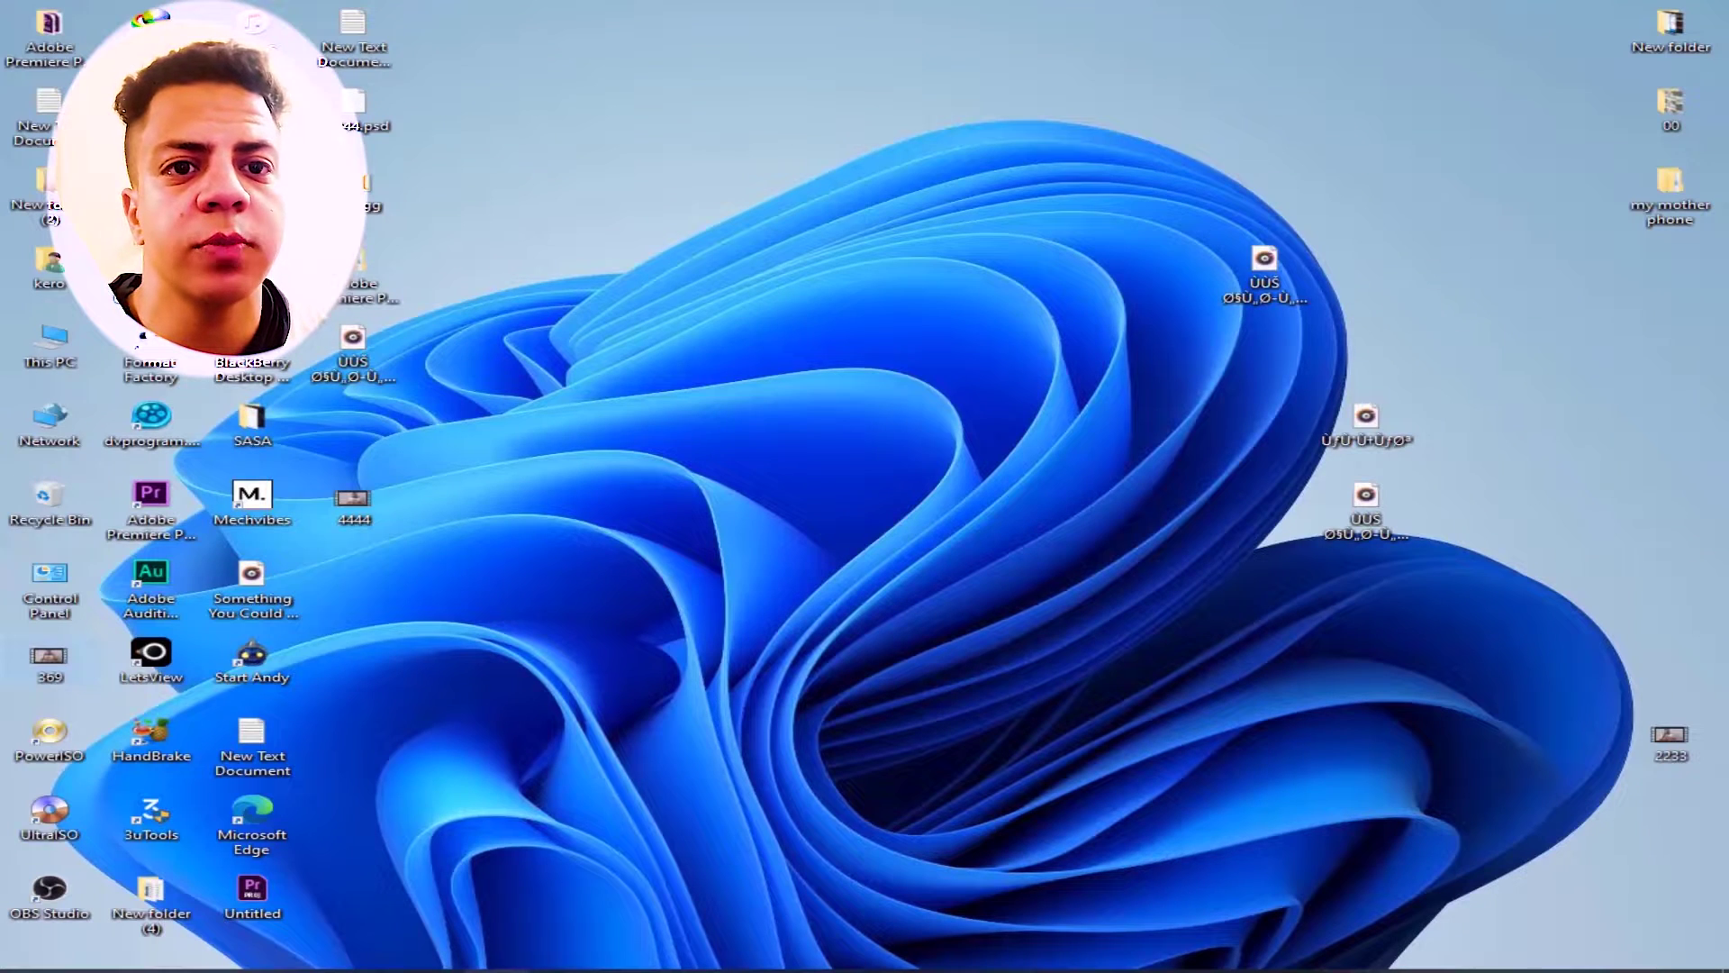
mouse_move(365, 969)
left_click(503, 890)
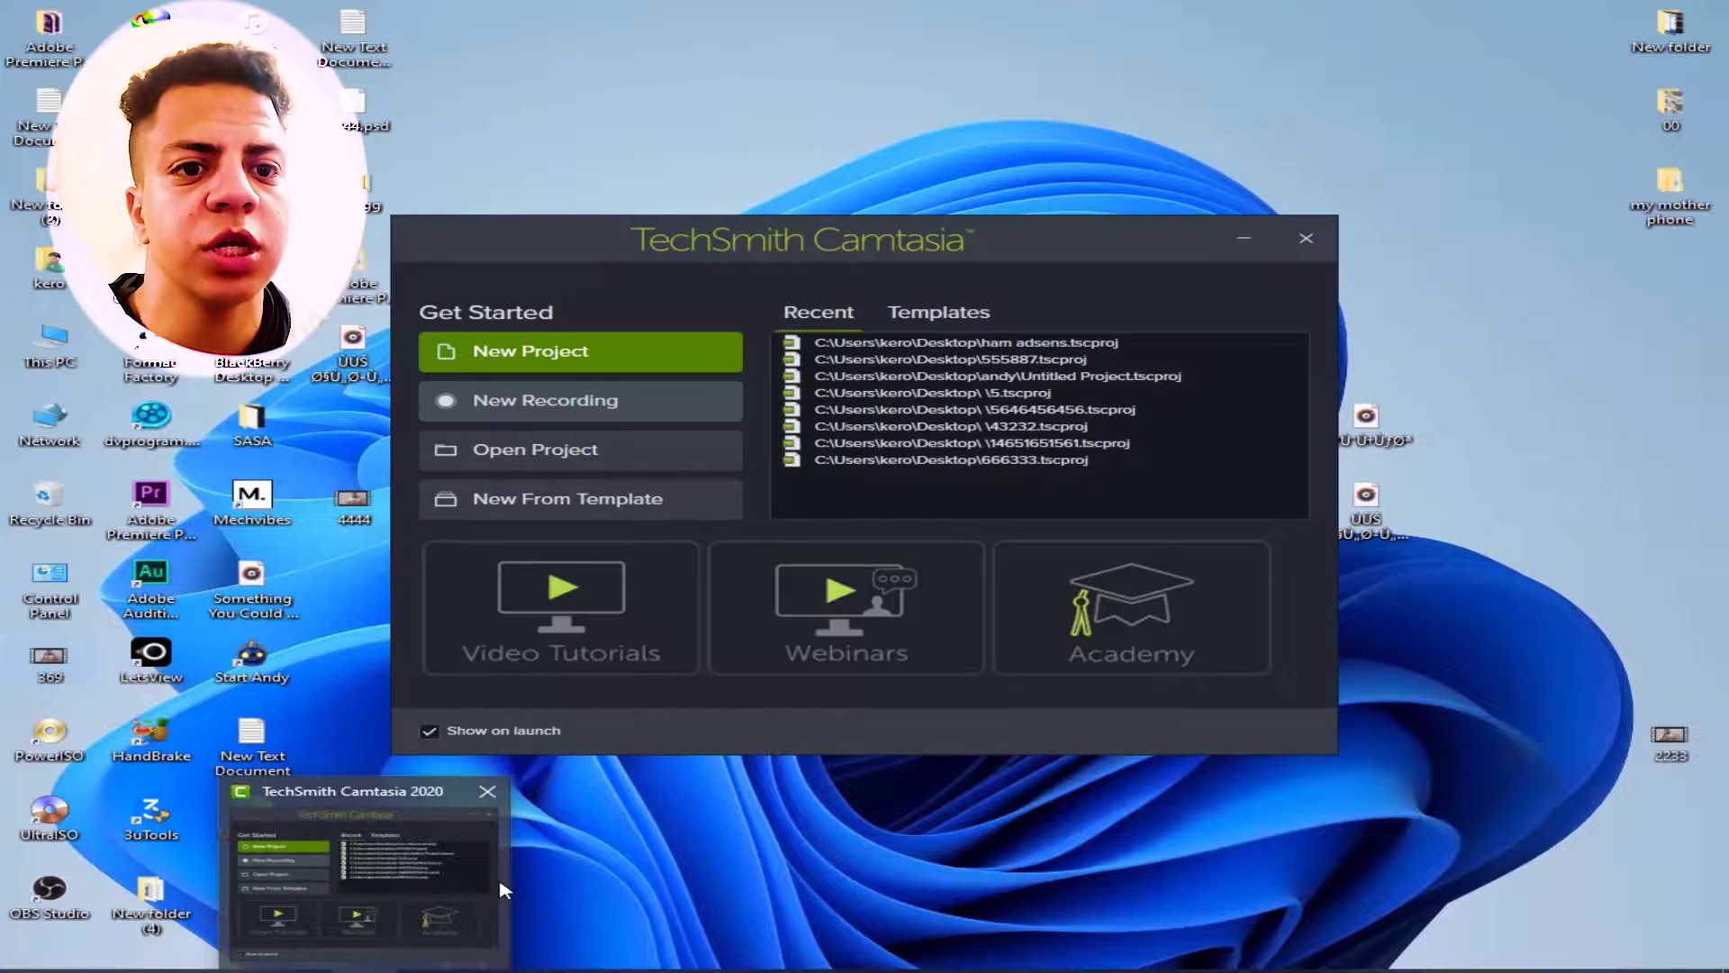
left_click(423, 878)
left_click(937, 450)
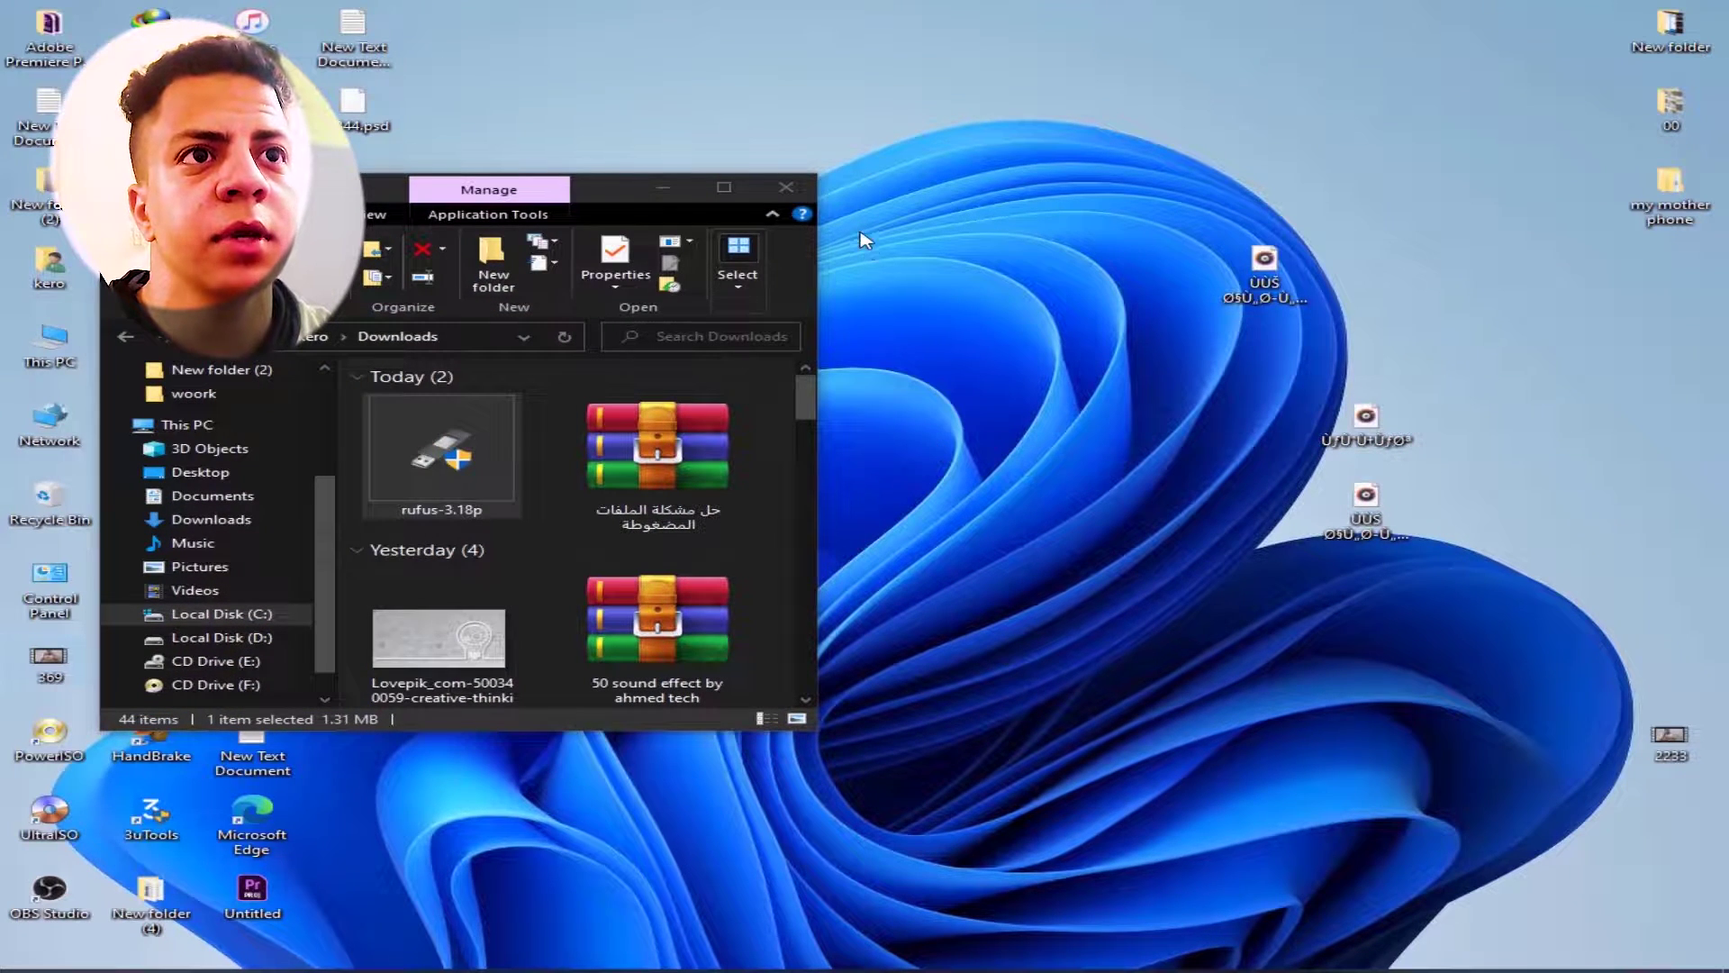
left_click(786, 187)
Create a new folder on the desktop, move rufus-3.18p into it and open the folder.
right_click(798, 455)
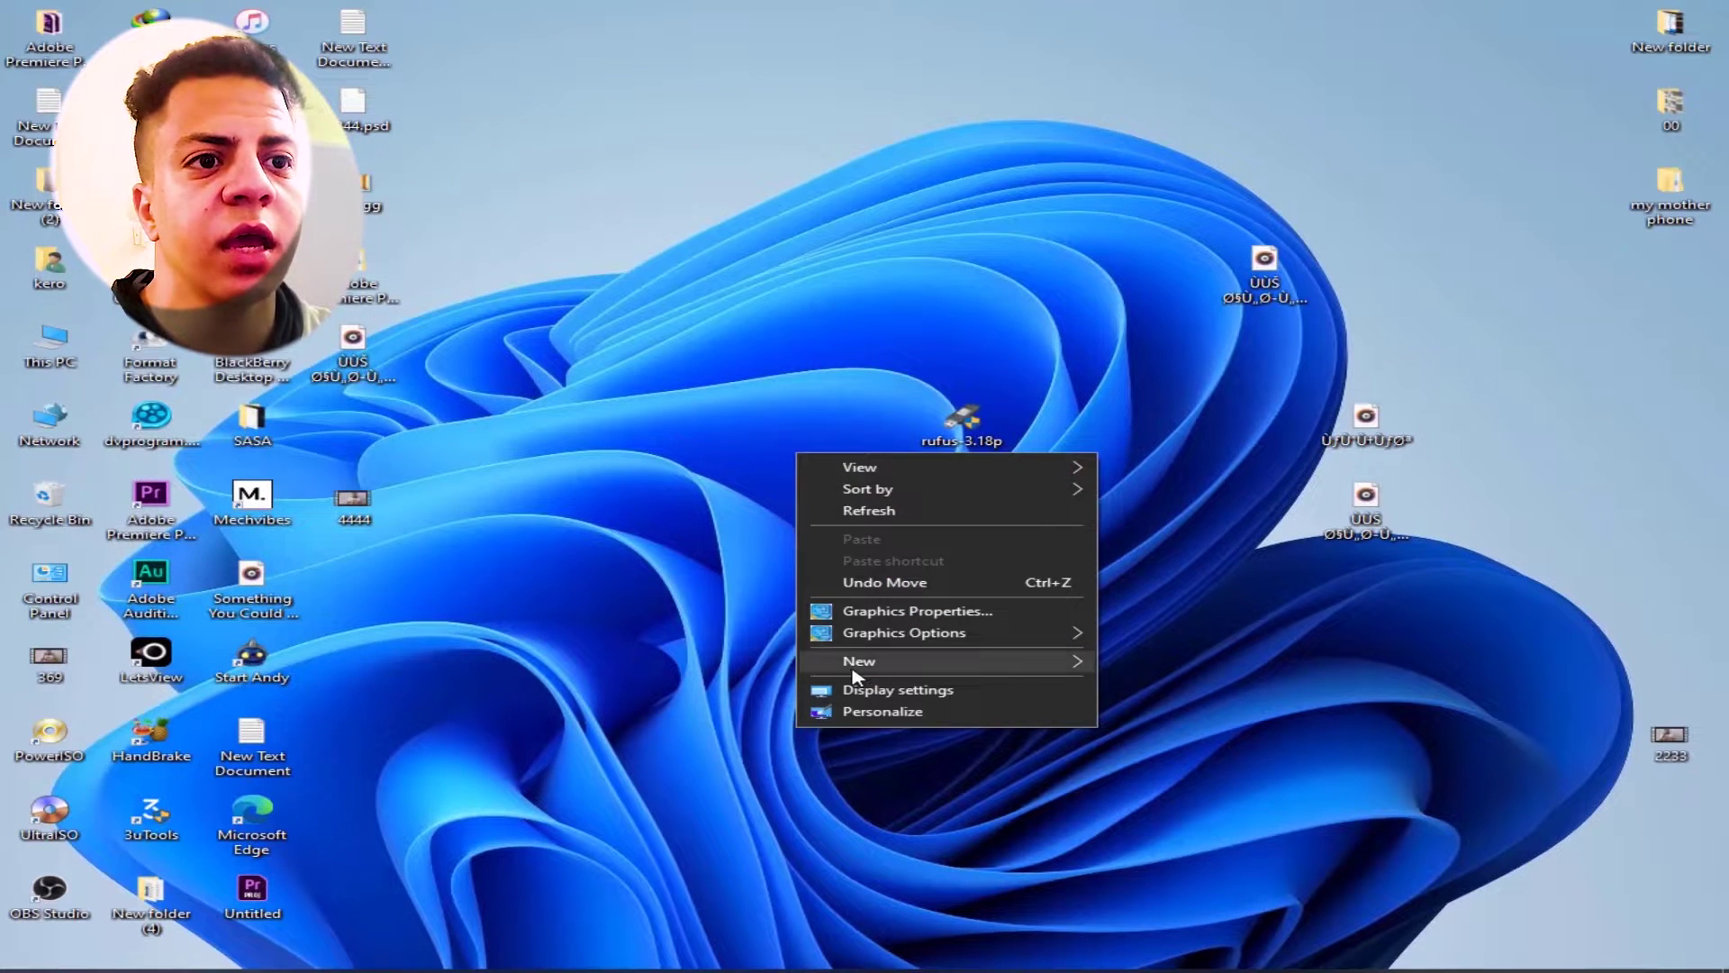
mouse_move(1015, 657)
left_click(1146, 660)
left_click_drag(960, 422, 858, 518)
double_click(857, 521)
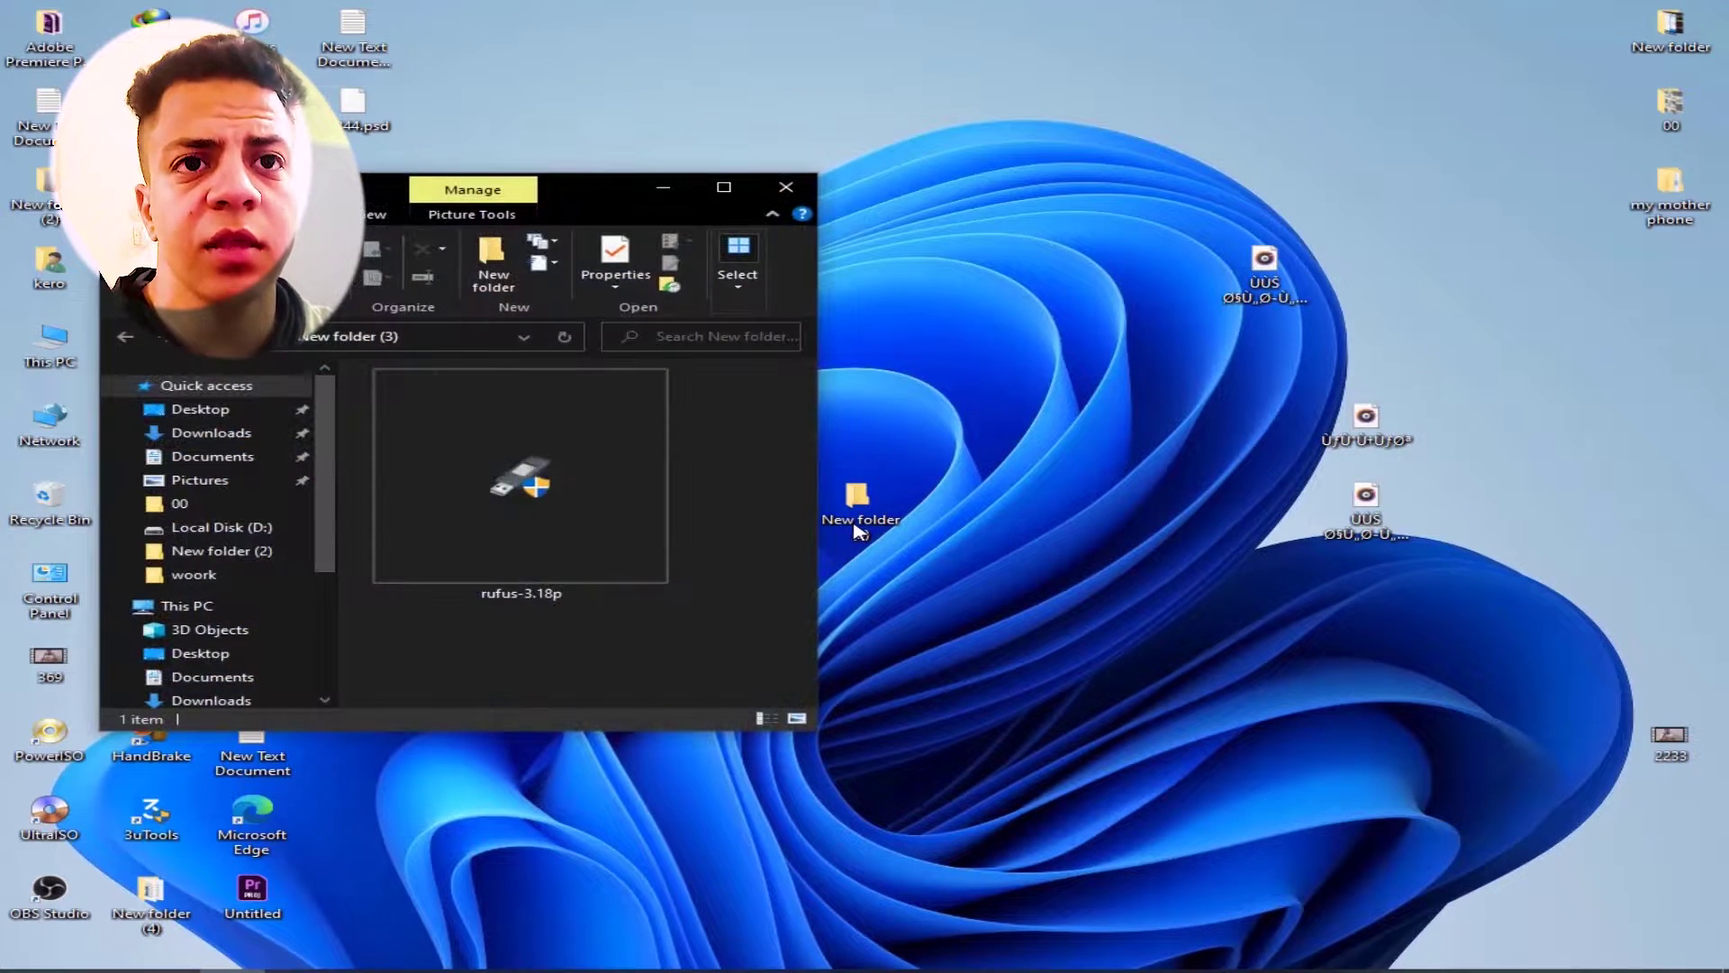
Launch rufus-3.18p from the new folder and allow it to check for application updates online.
left_click(564, 525)
left_click_drag(639, 671, 547, 466)
double_click(606, 536)
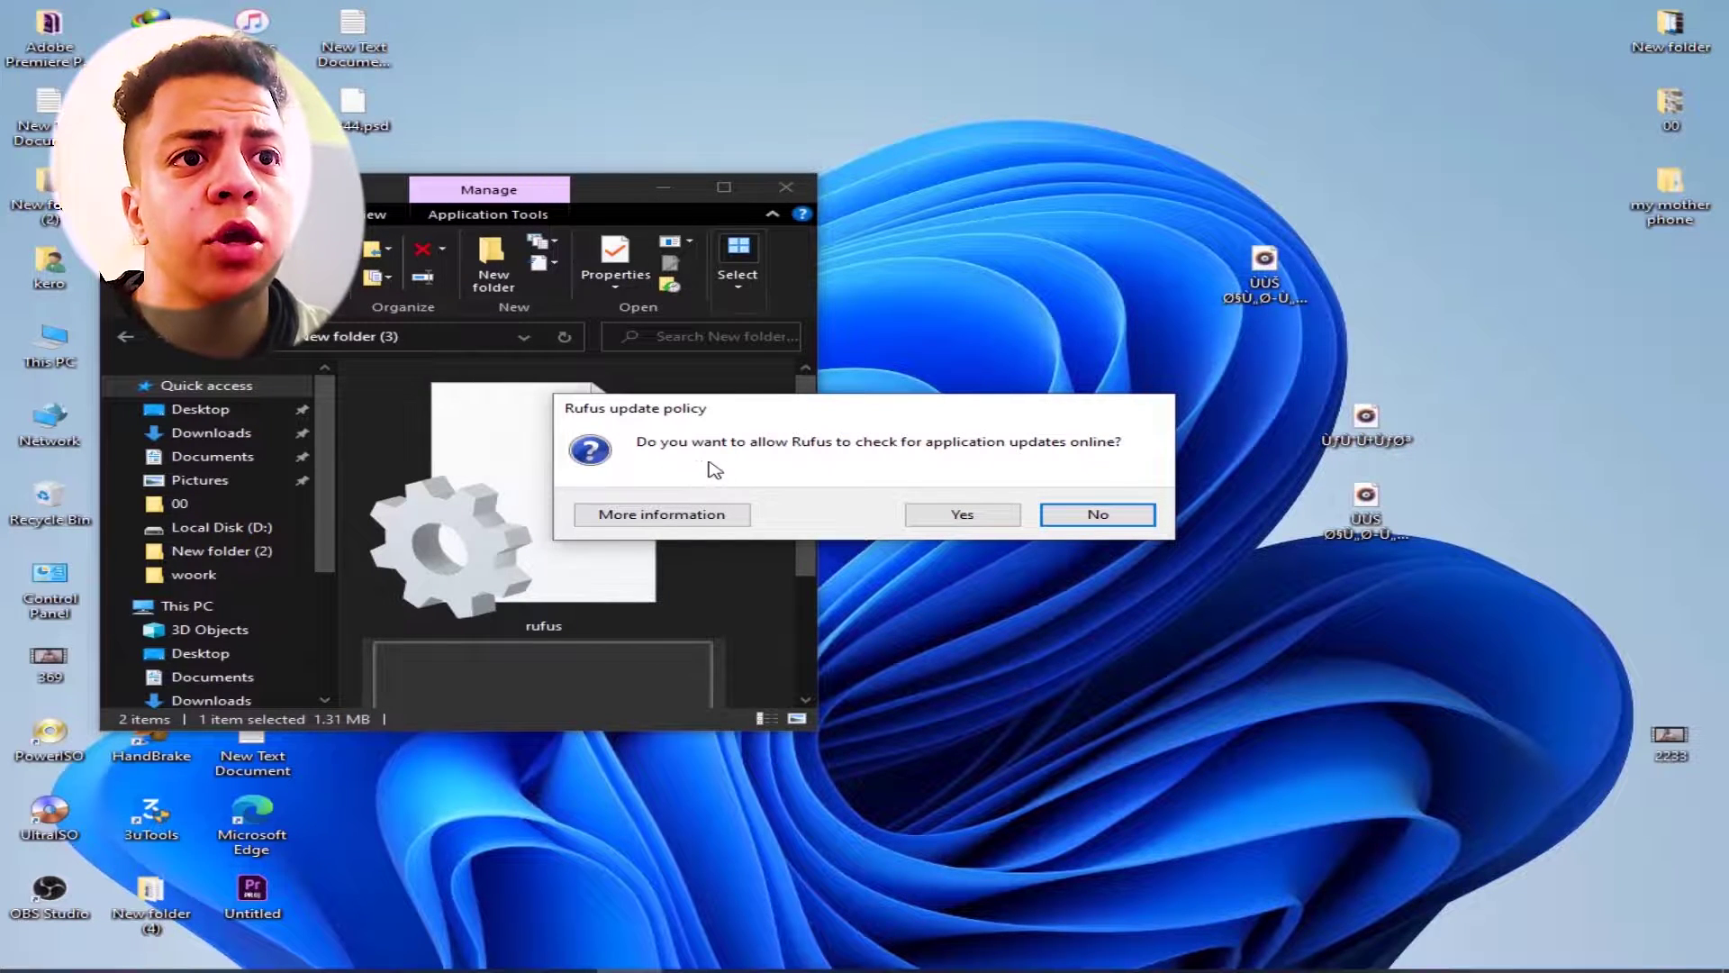
left_click(958, 514)
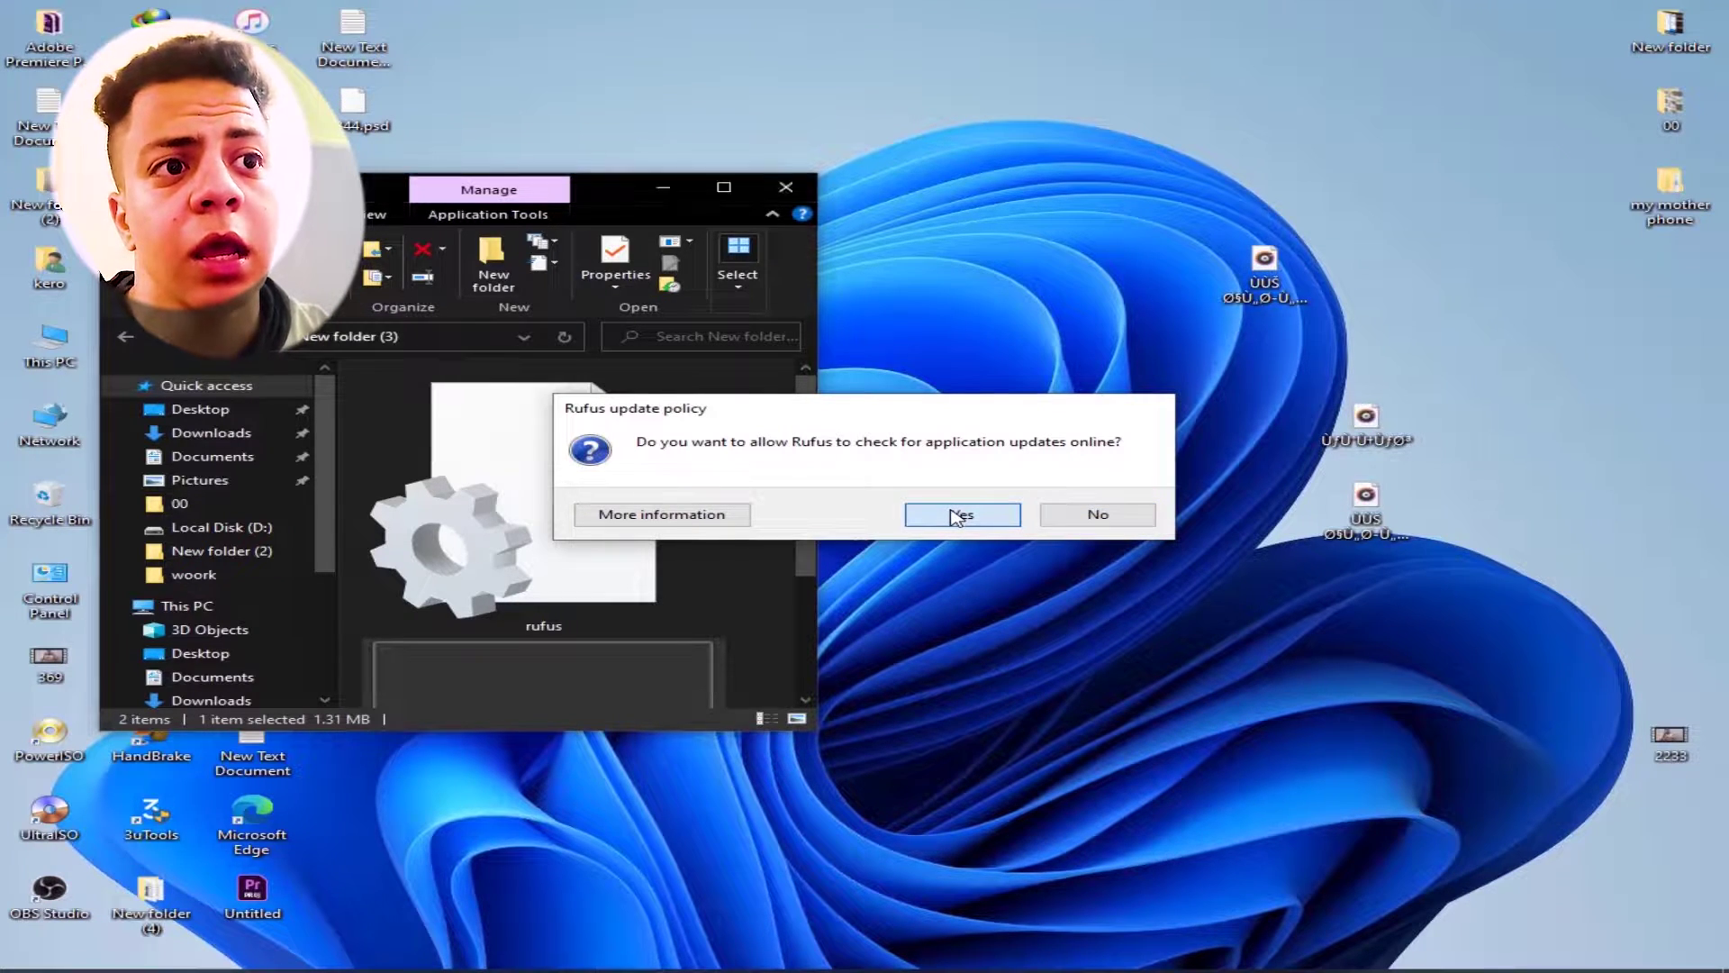
Close the folder window covering Rufus and reposition the Rufus window on the desktop.
left_click(389, 200)
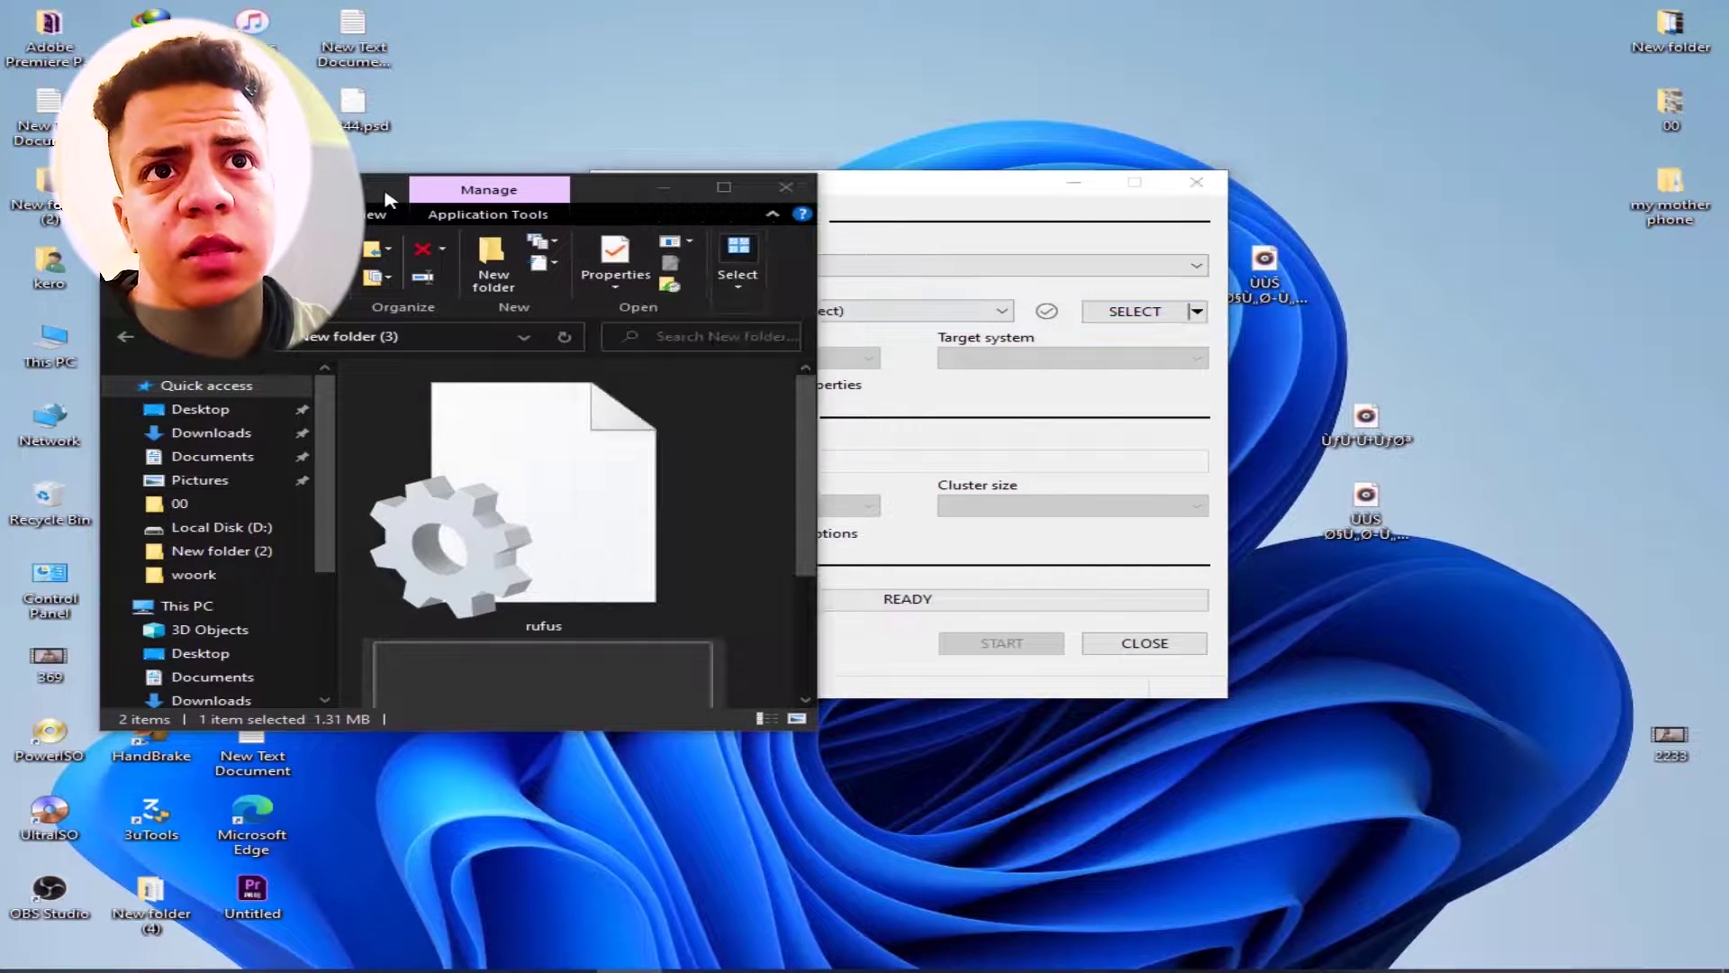
left_click(787, 186)
left_click_drag(870, 173, 792, 162)
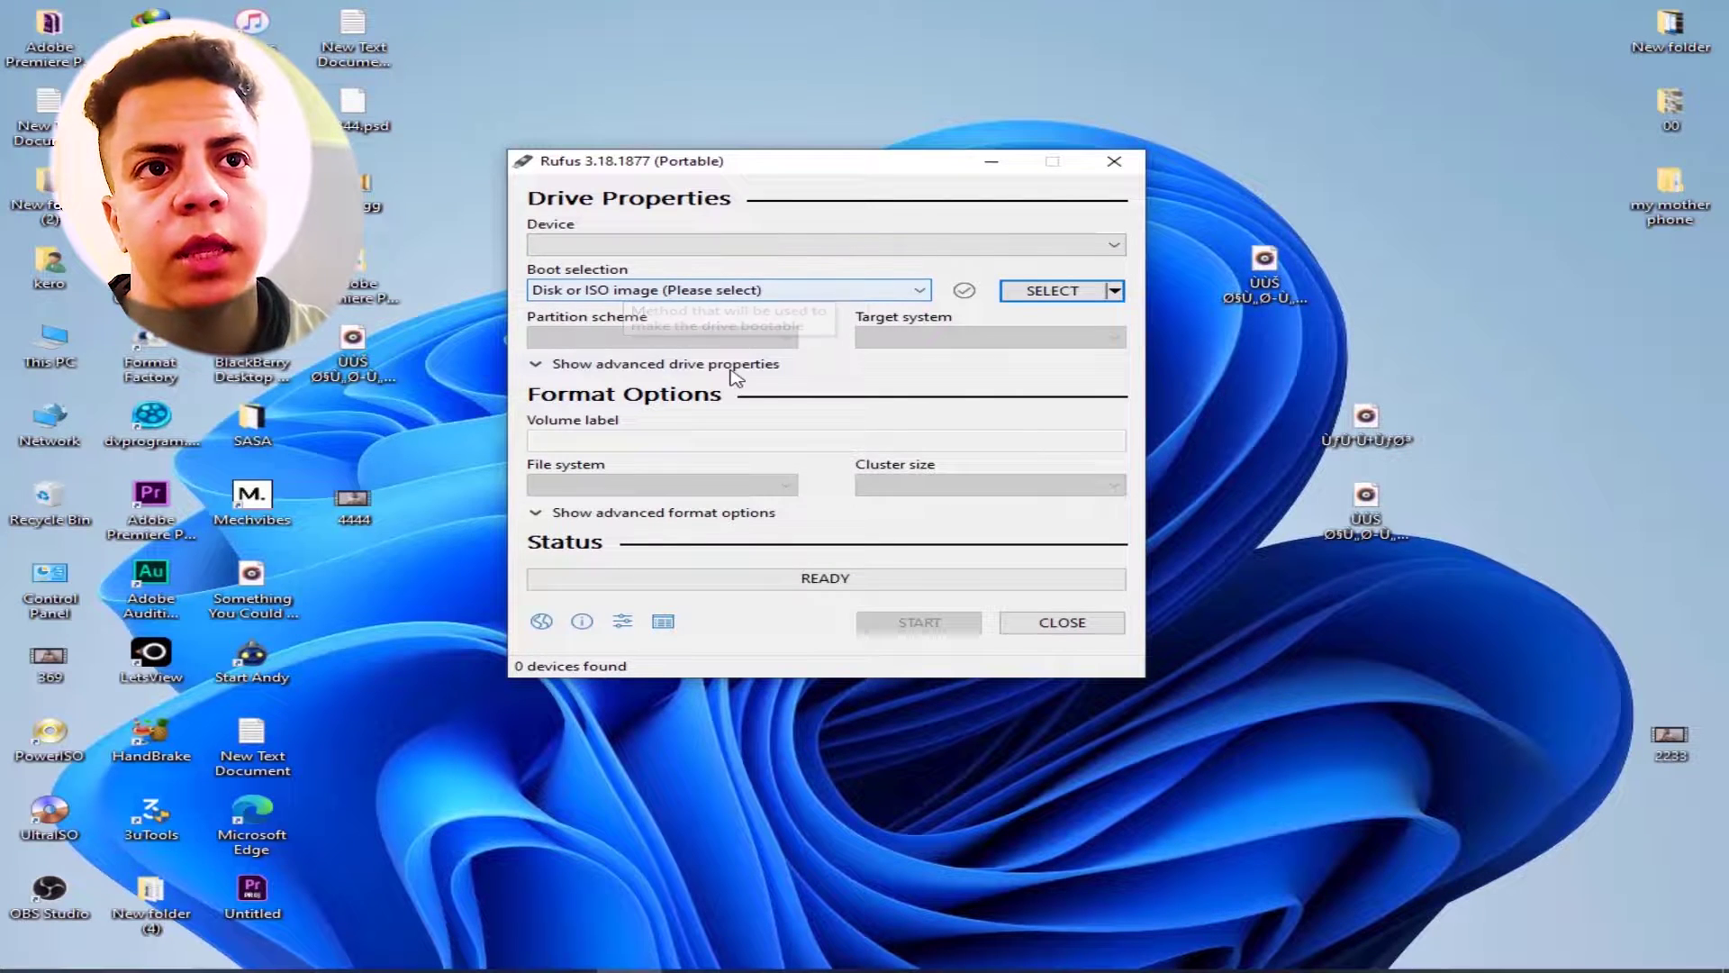
Switch the Rufus interface language to Arabic and choose the Install Kali Linux (G:) USB drive as the device.
left_click(544, 624)
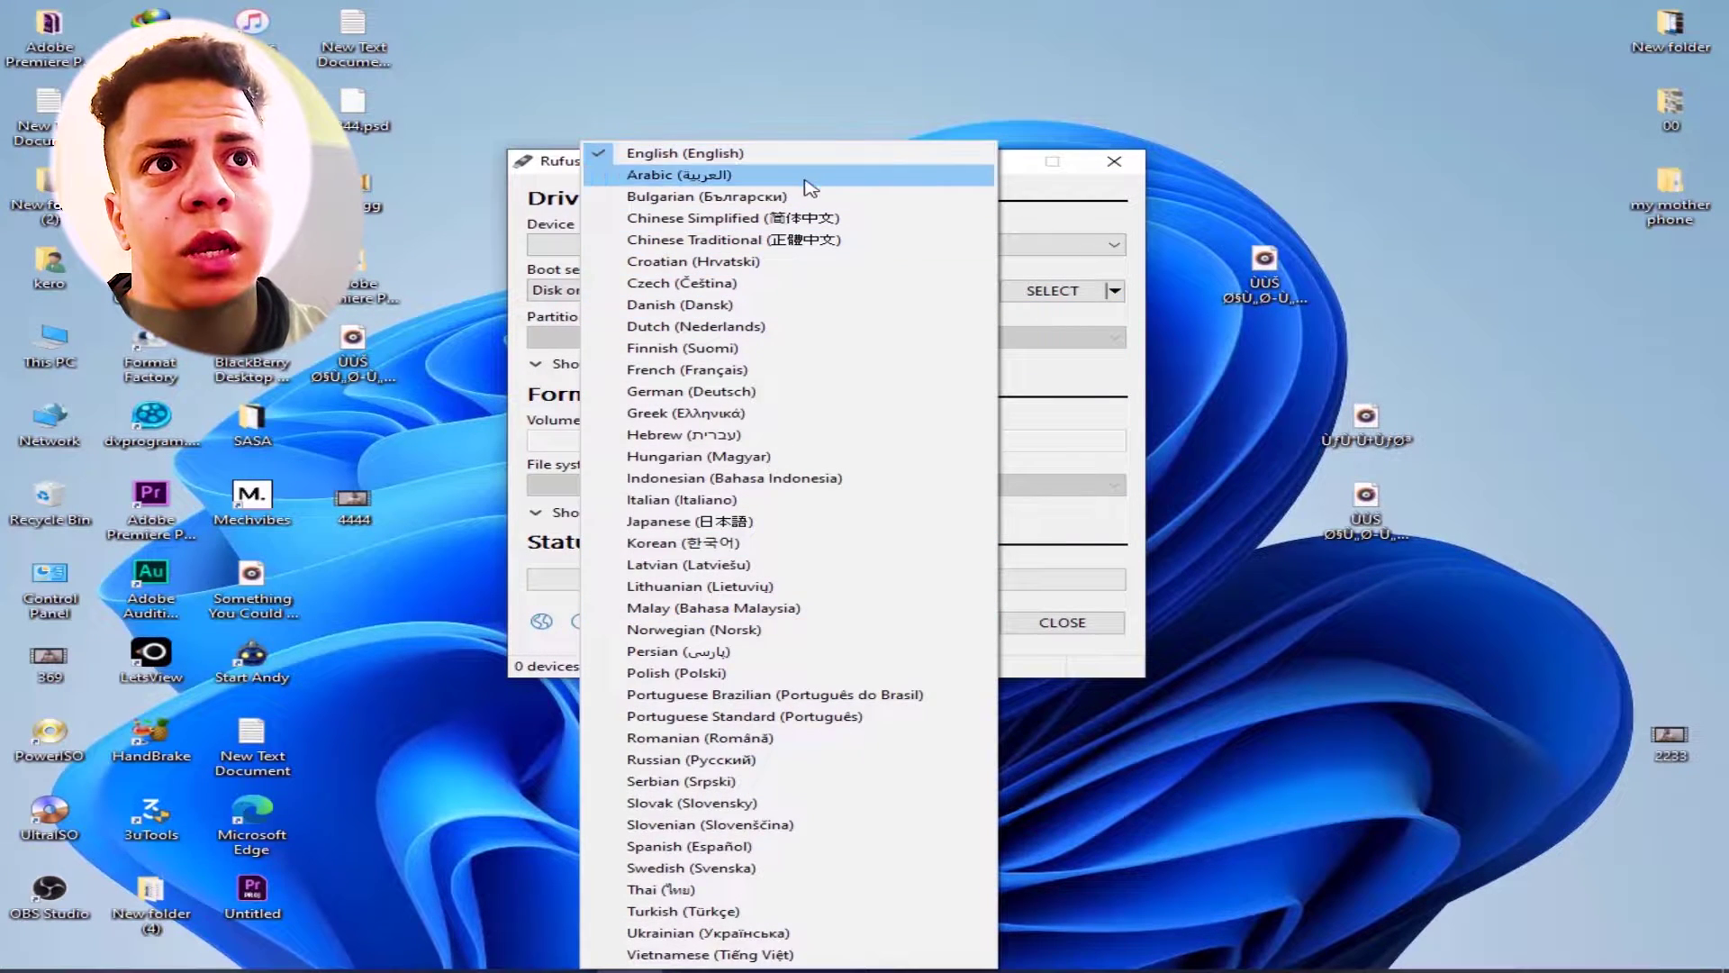
left_click(811, 188)
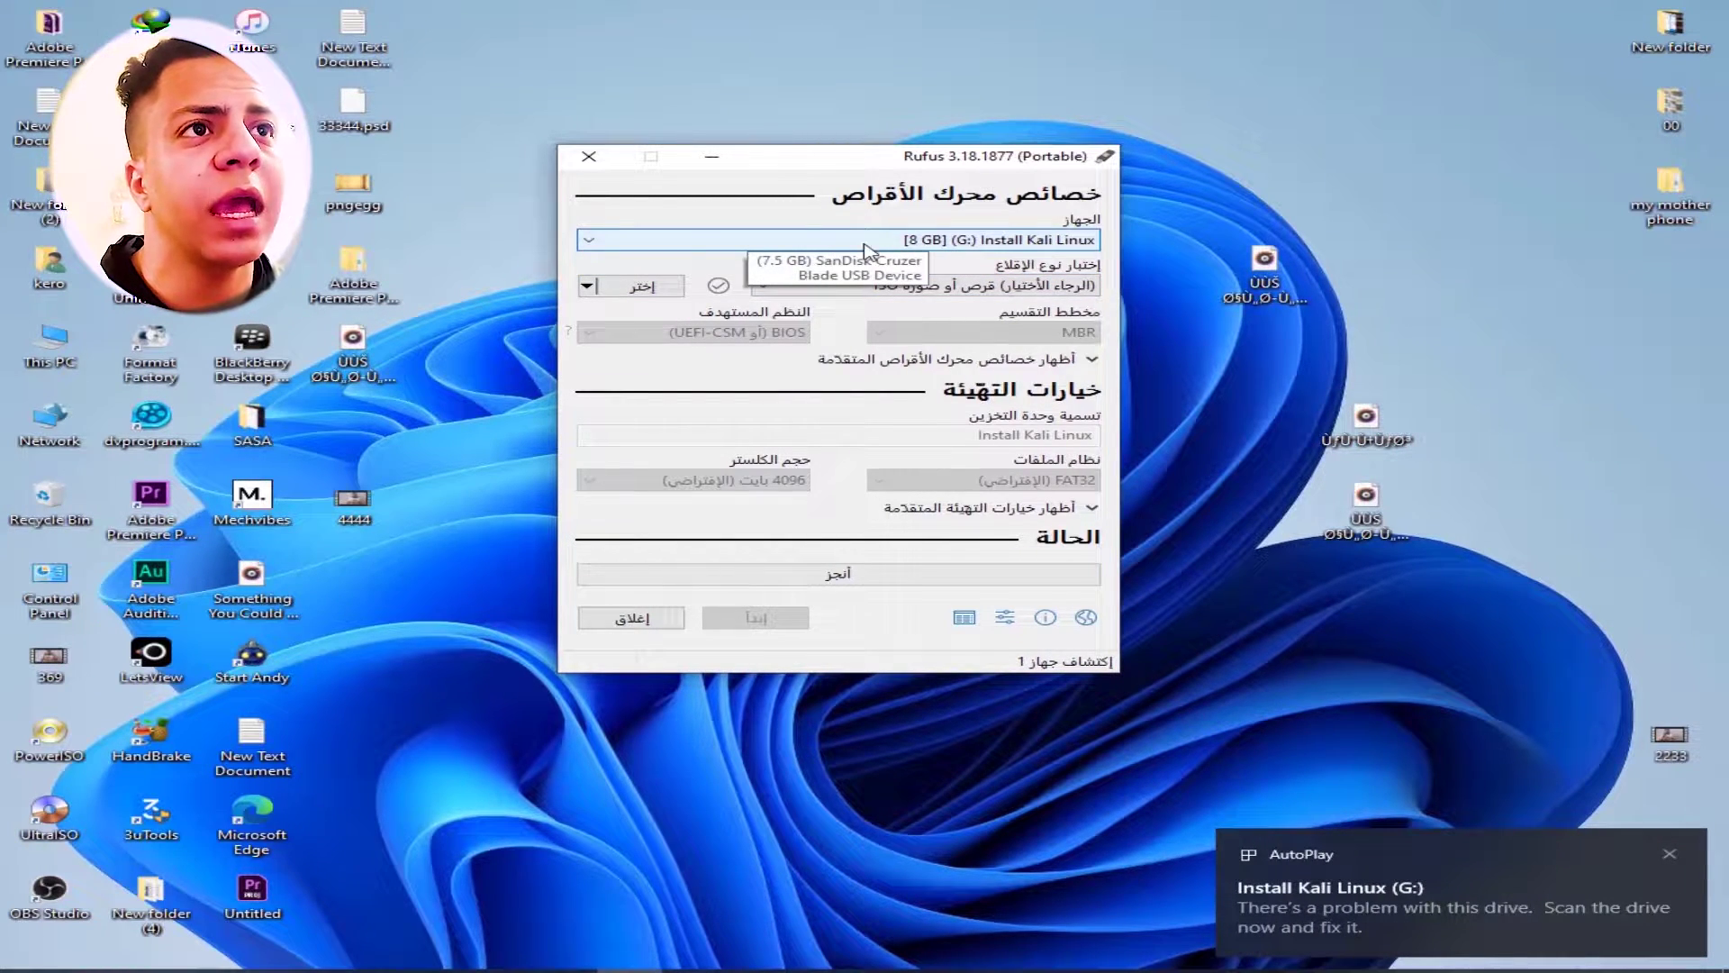
left_click(1024, 241)
left_click(1024, 261)
Examine the Install Kali Linux (G:) drive in This PC to check its identity and capacity, and minimize the window.
double_click(54, 347)
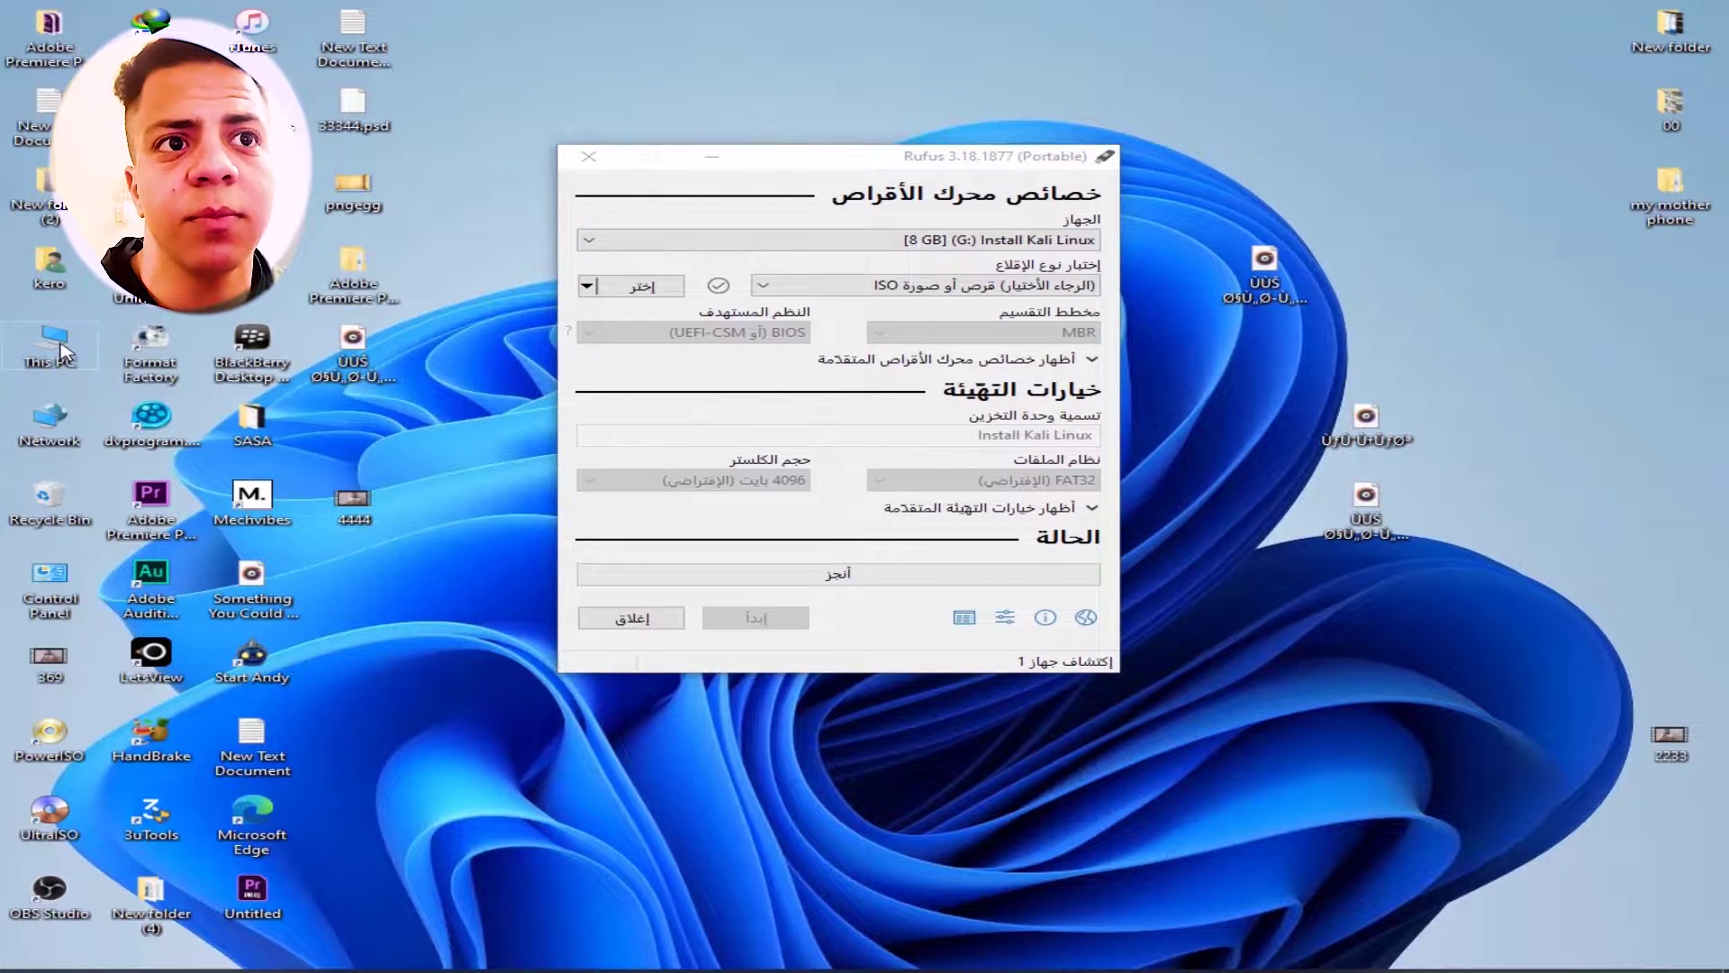
left_click(726, 189)
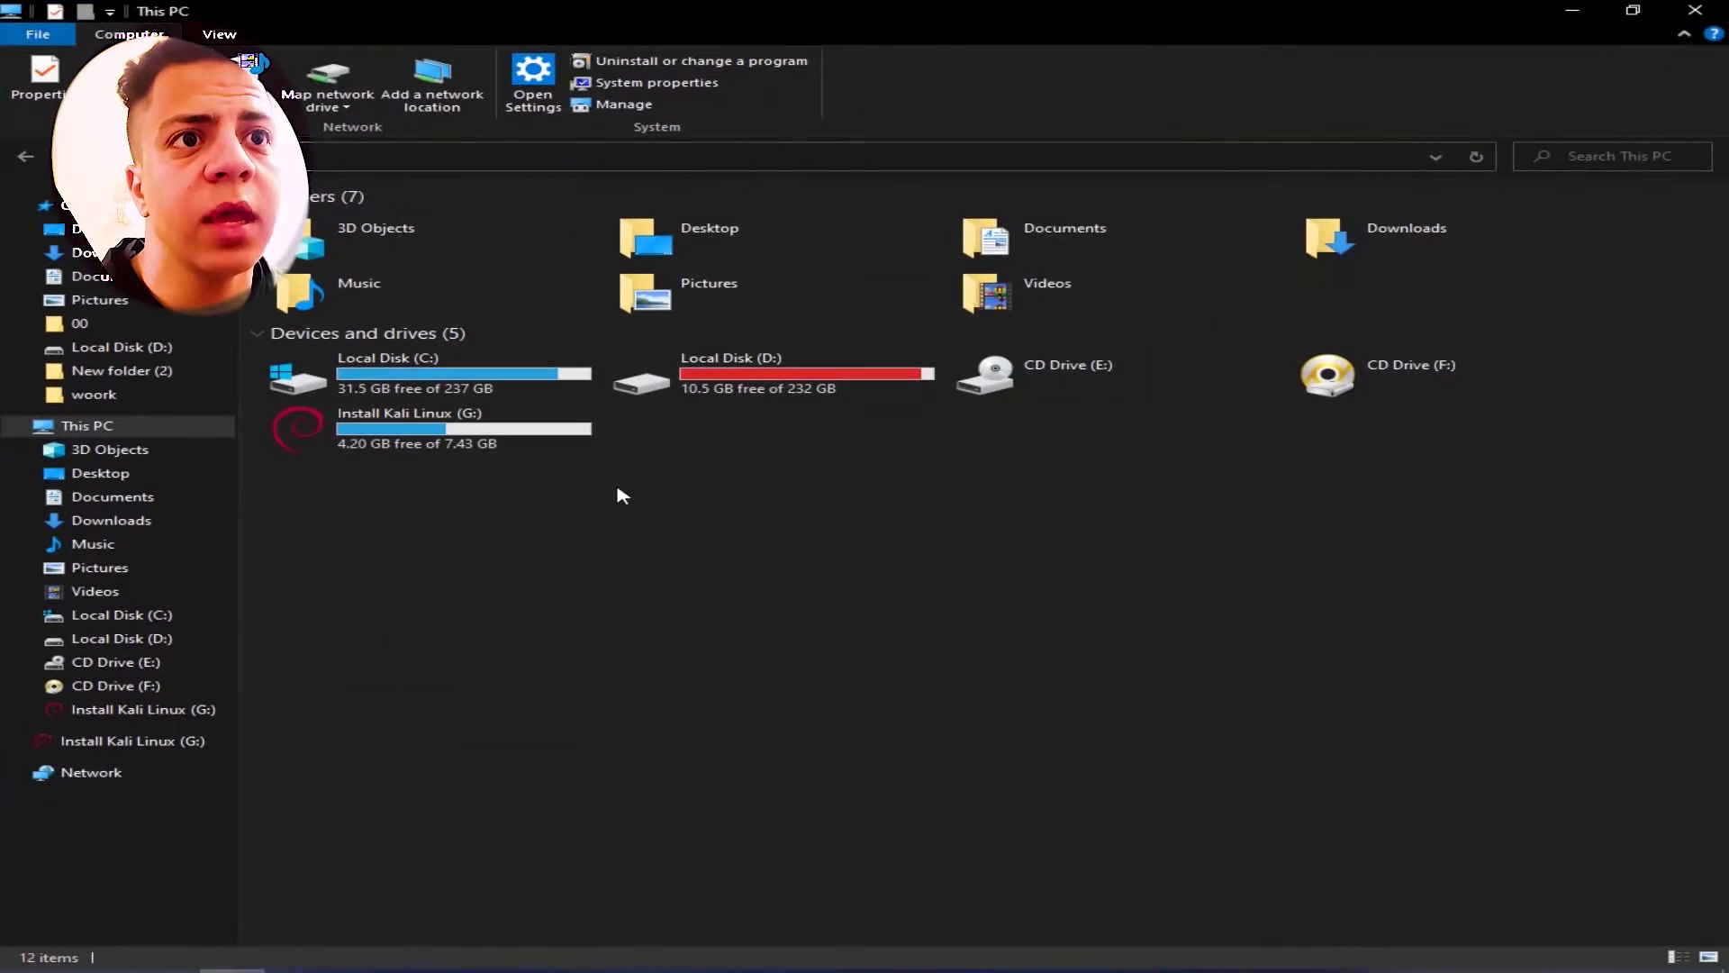
left_click(339, 444)
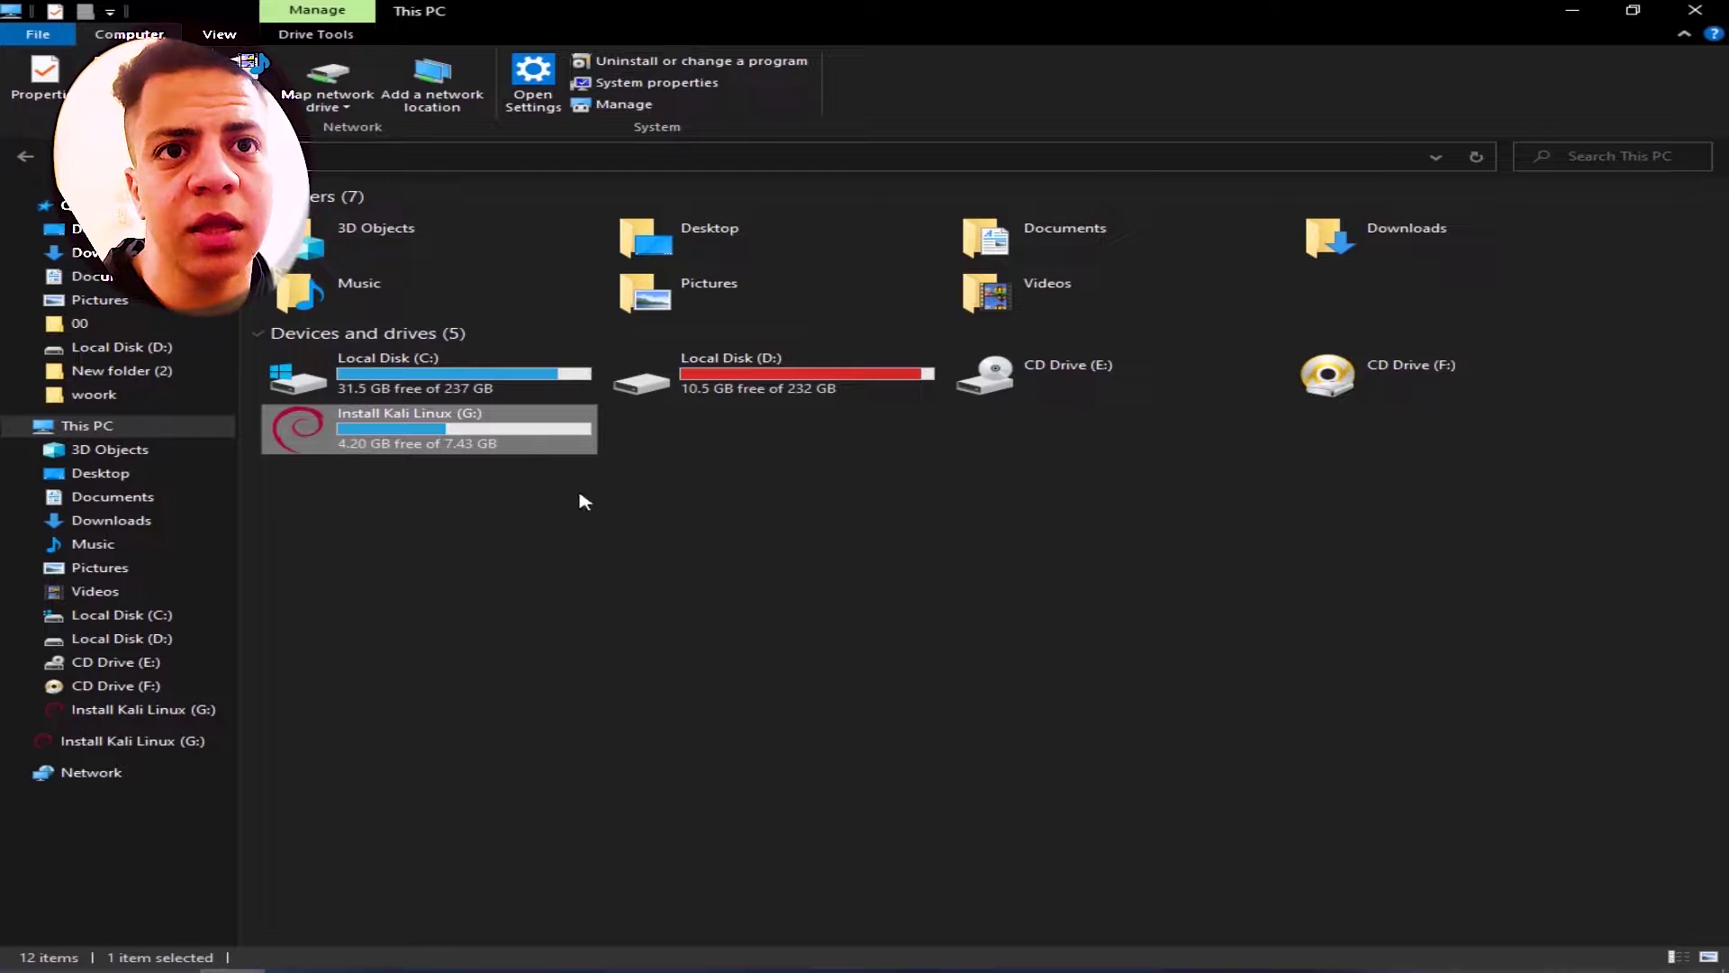
left_click(584, 501)
left_click(302, 447)
left_click(343, 464)
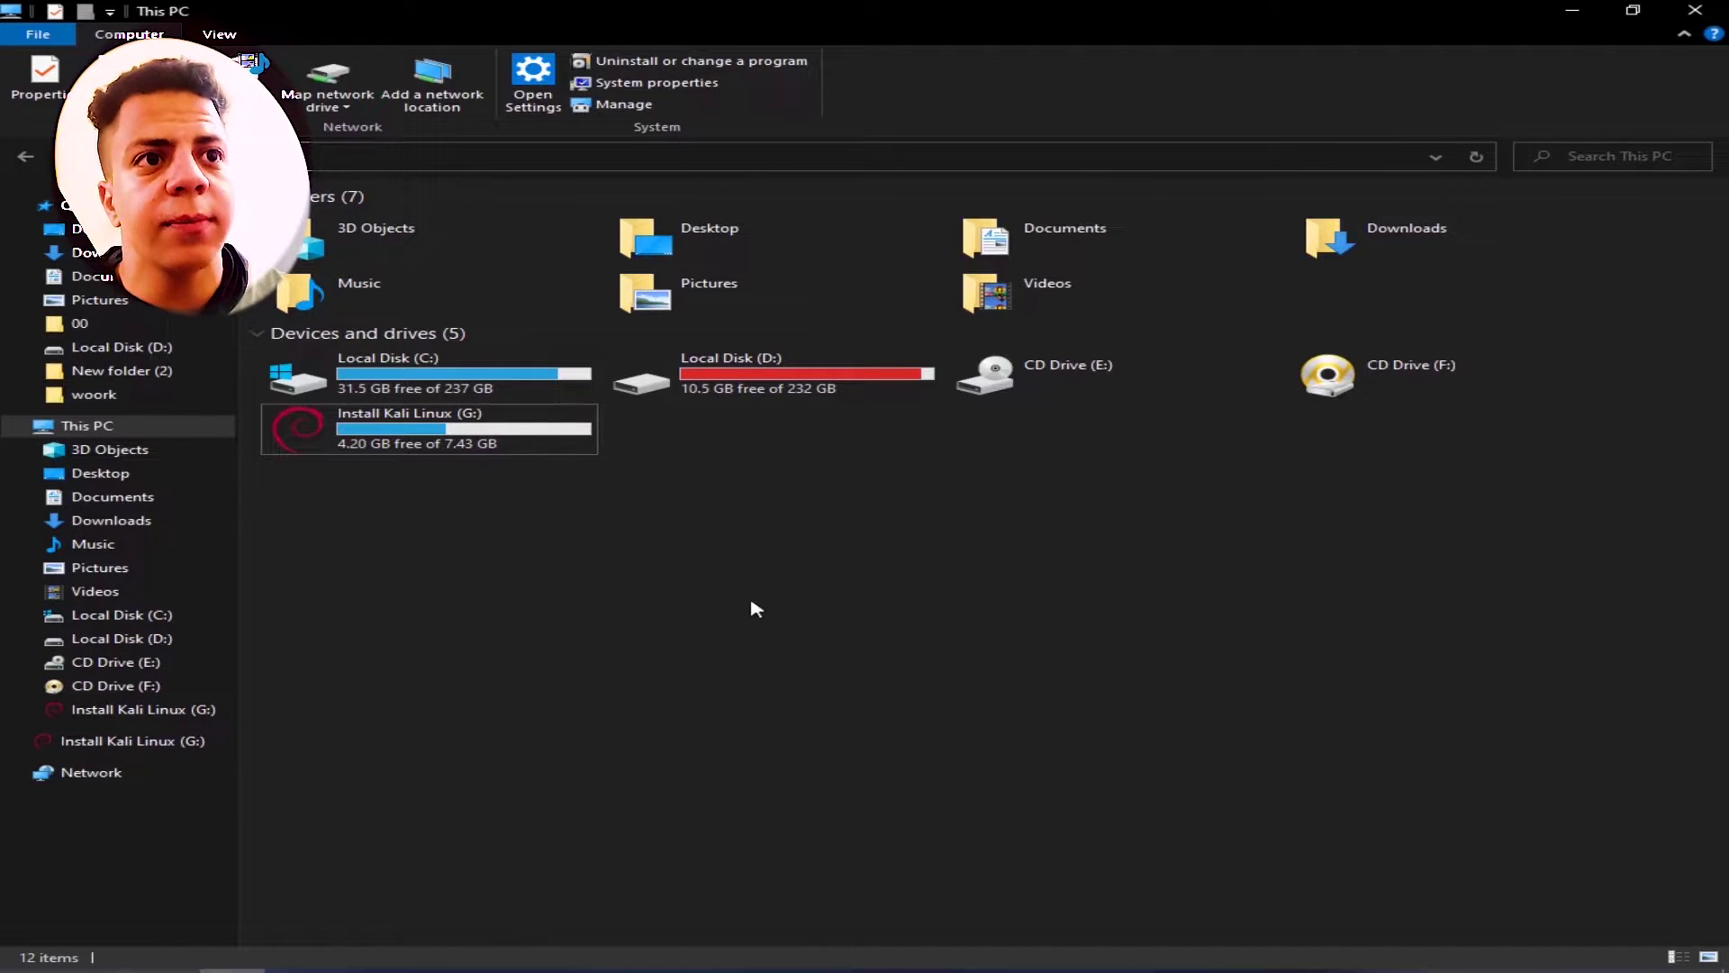
right_click(763, 490)
left_click(882, 562)
left_click(492, 450)
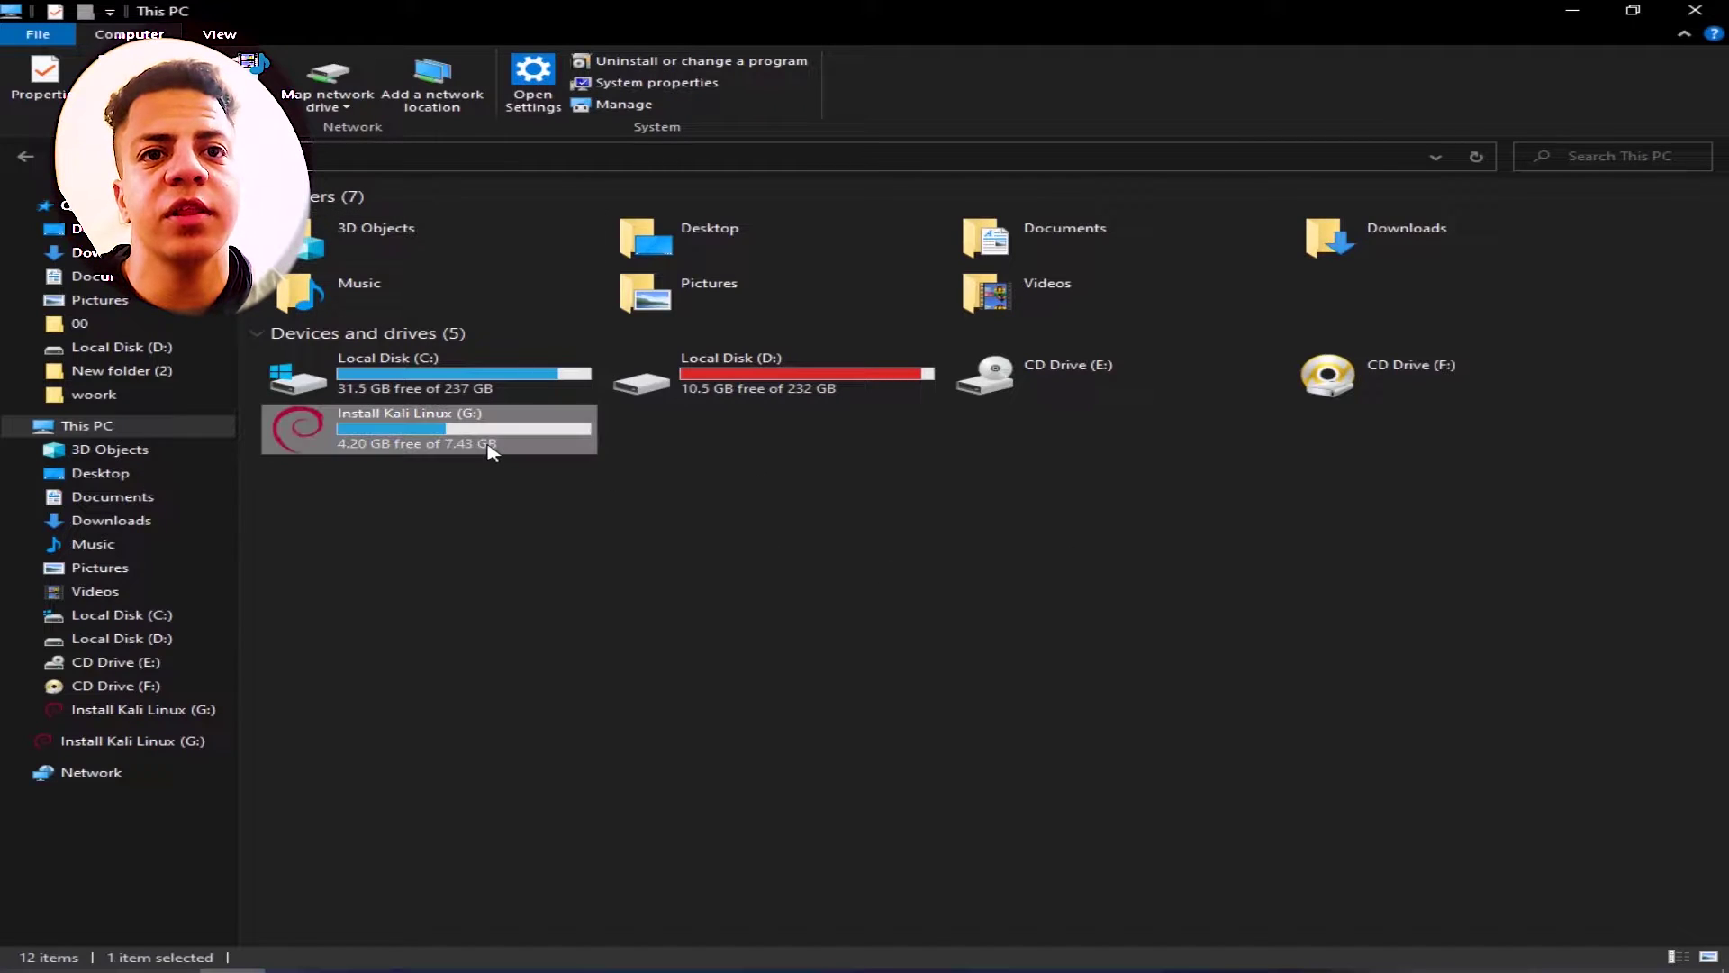
left_click(419, 514)
left_click_drag(467, 548, 737, 459)
left_click_drag(775, 519, 576, 502)
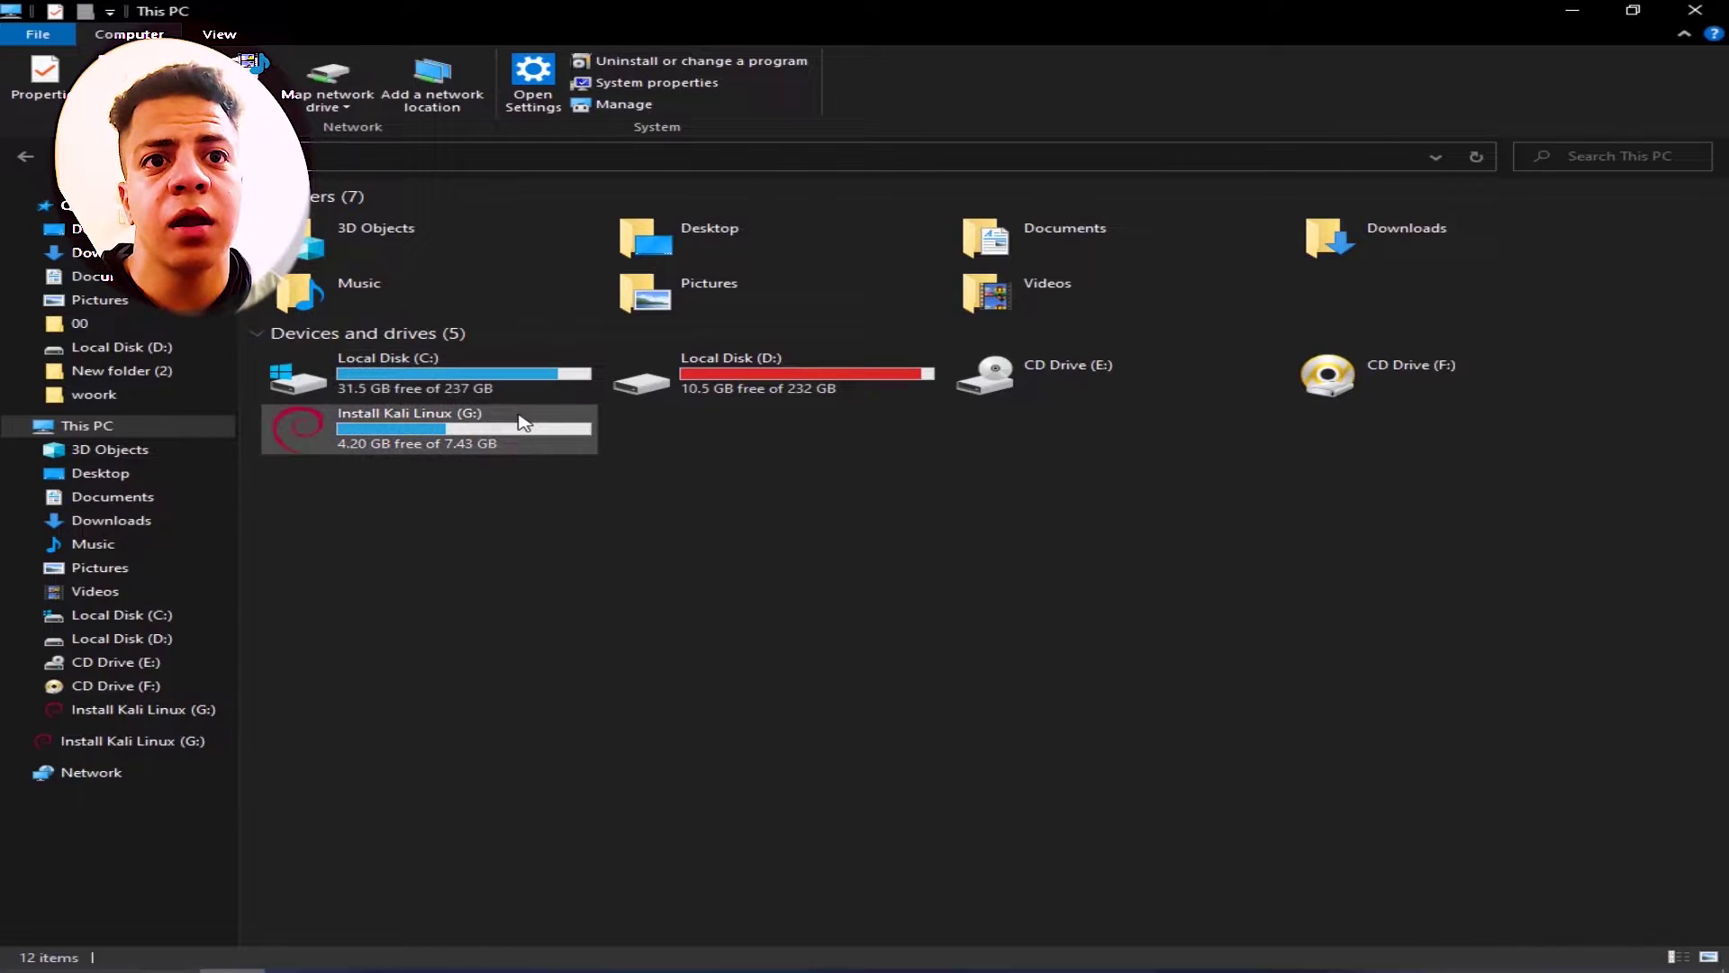
left_click(467, 423)
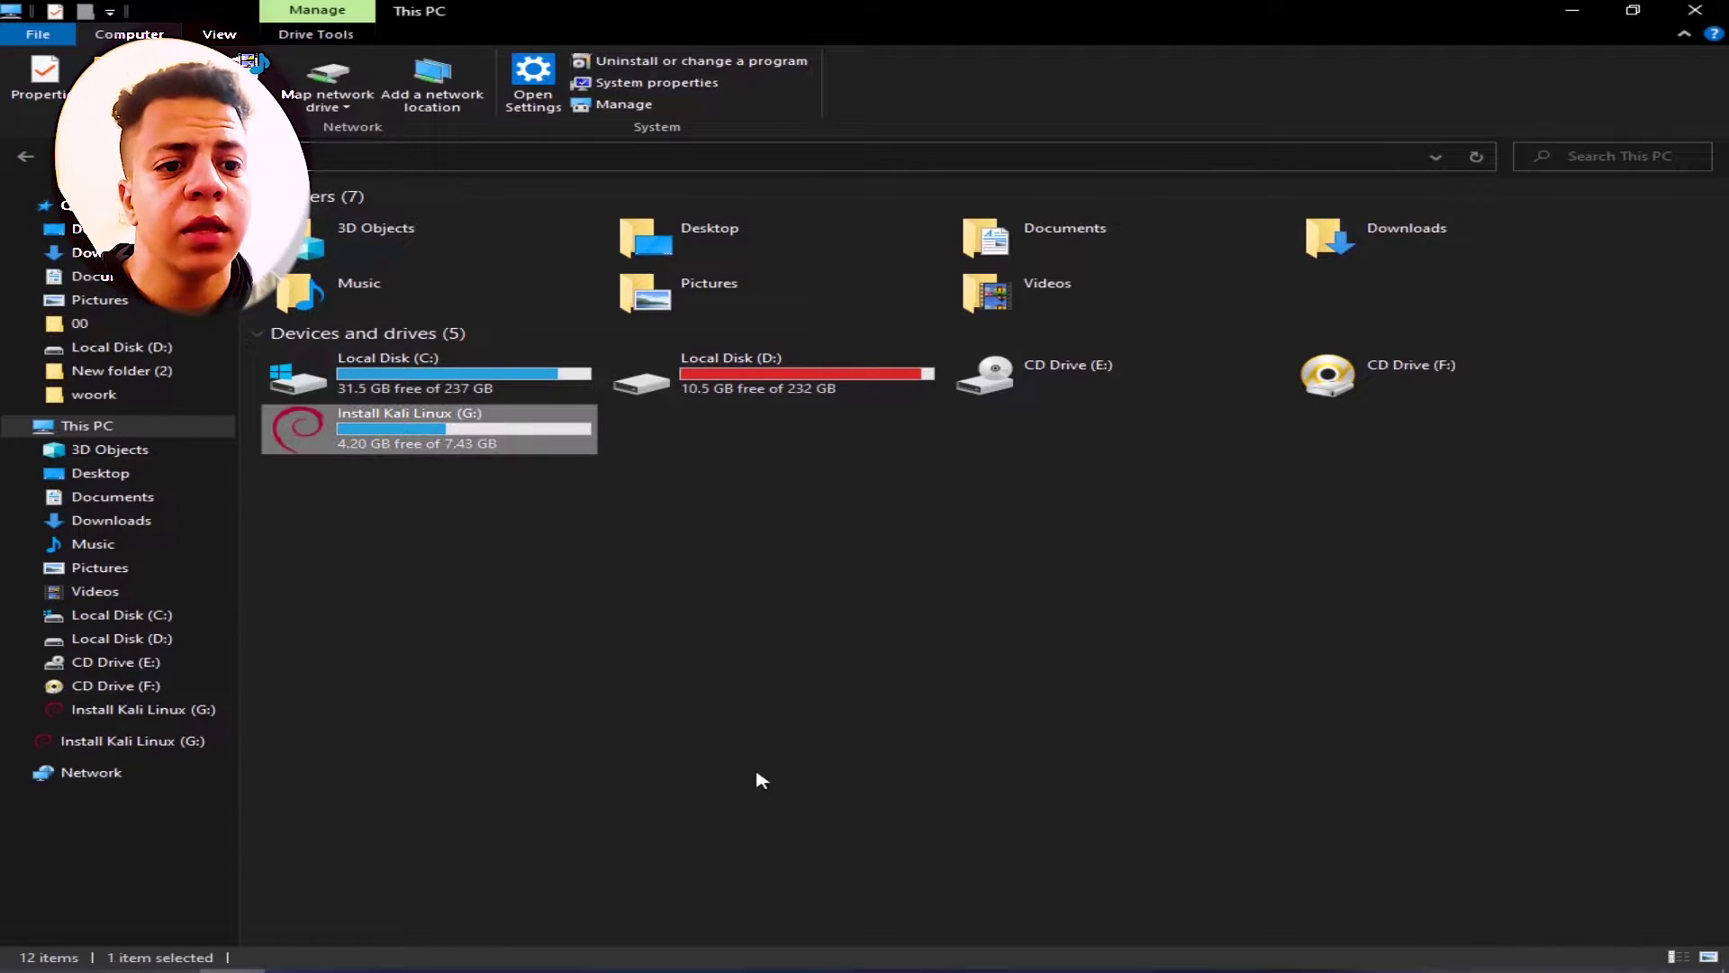
left_click(1571, 10)
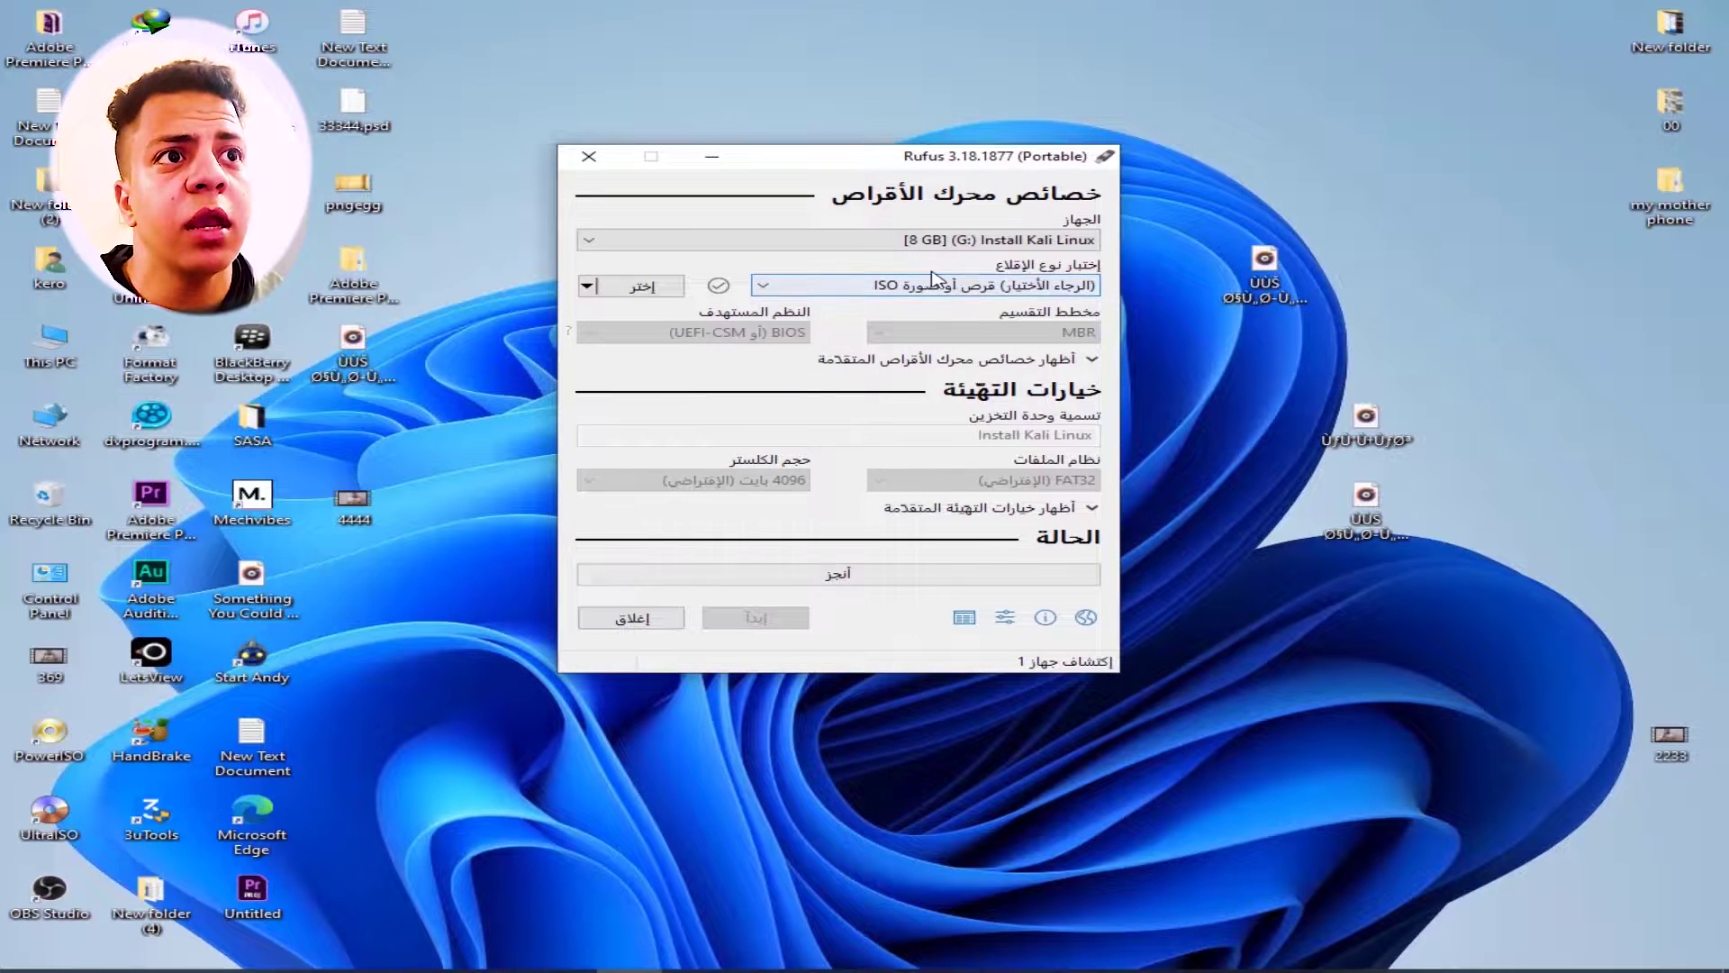
left_click(1047, 286)
left_click(1046, 286)
left_click(991, 286)
left_click(856, 285)
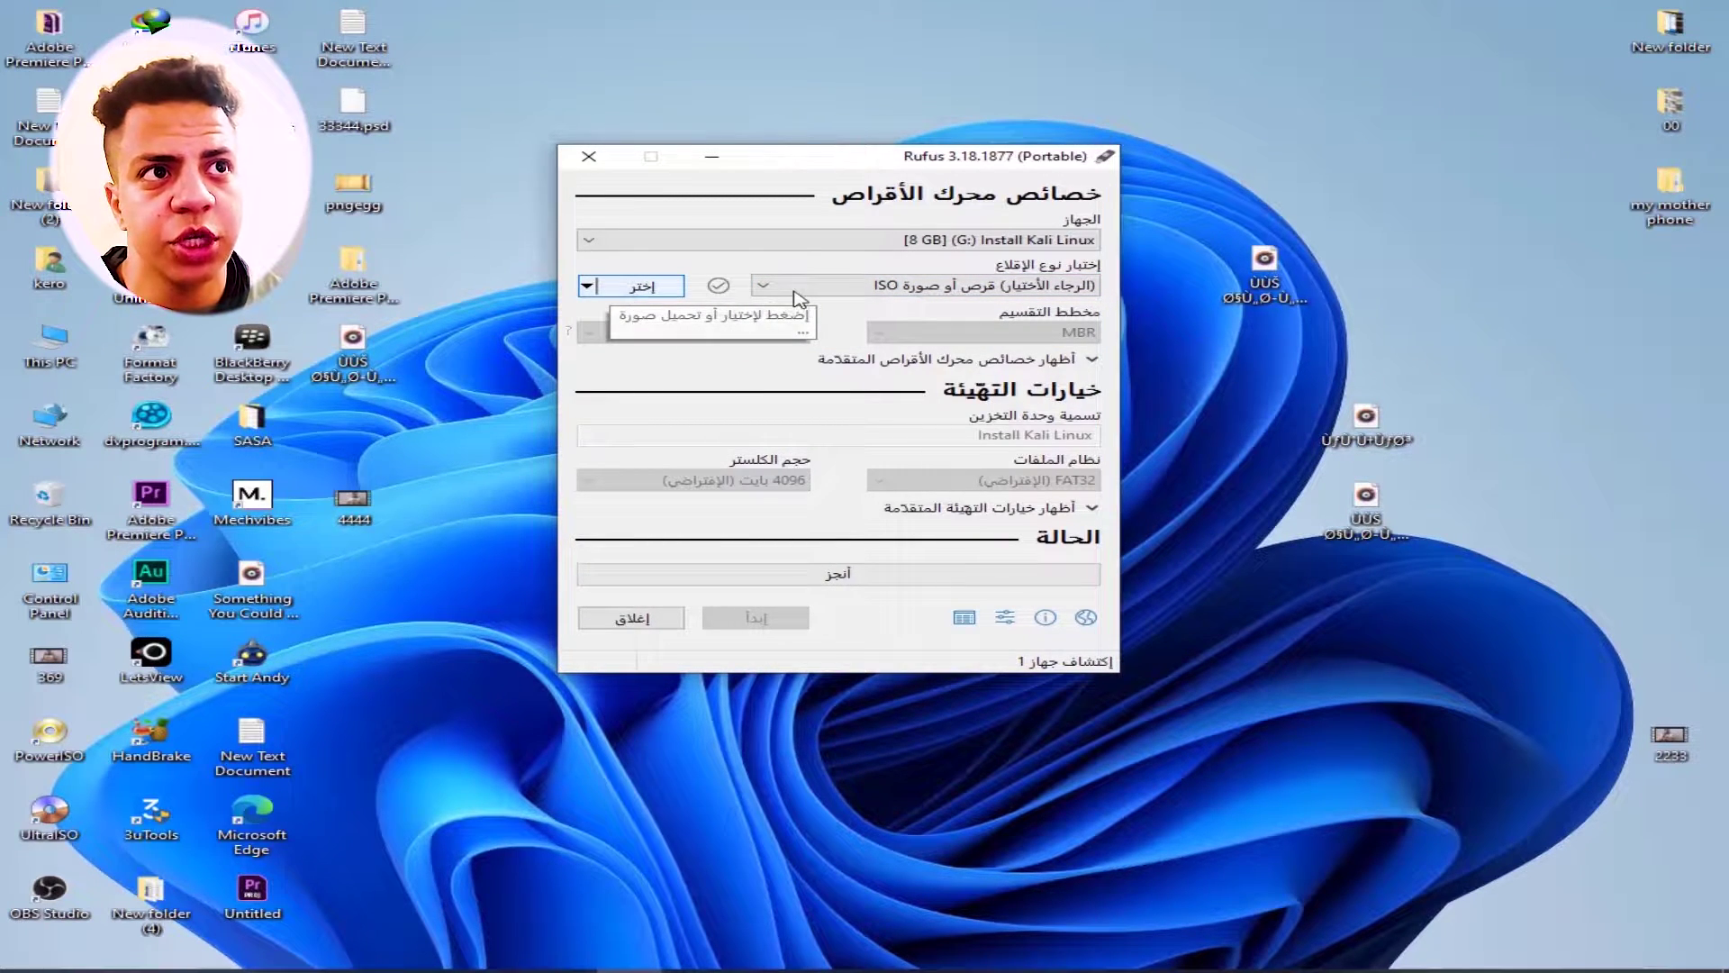
left_click(619, 291)
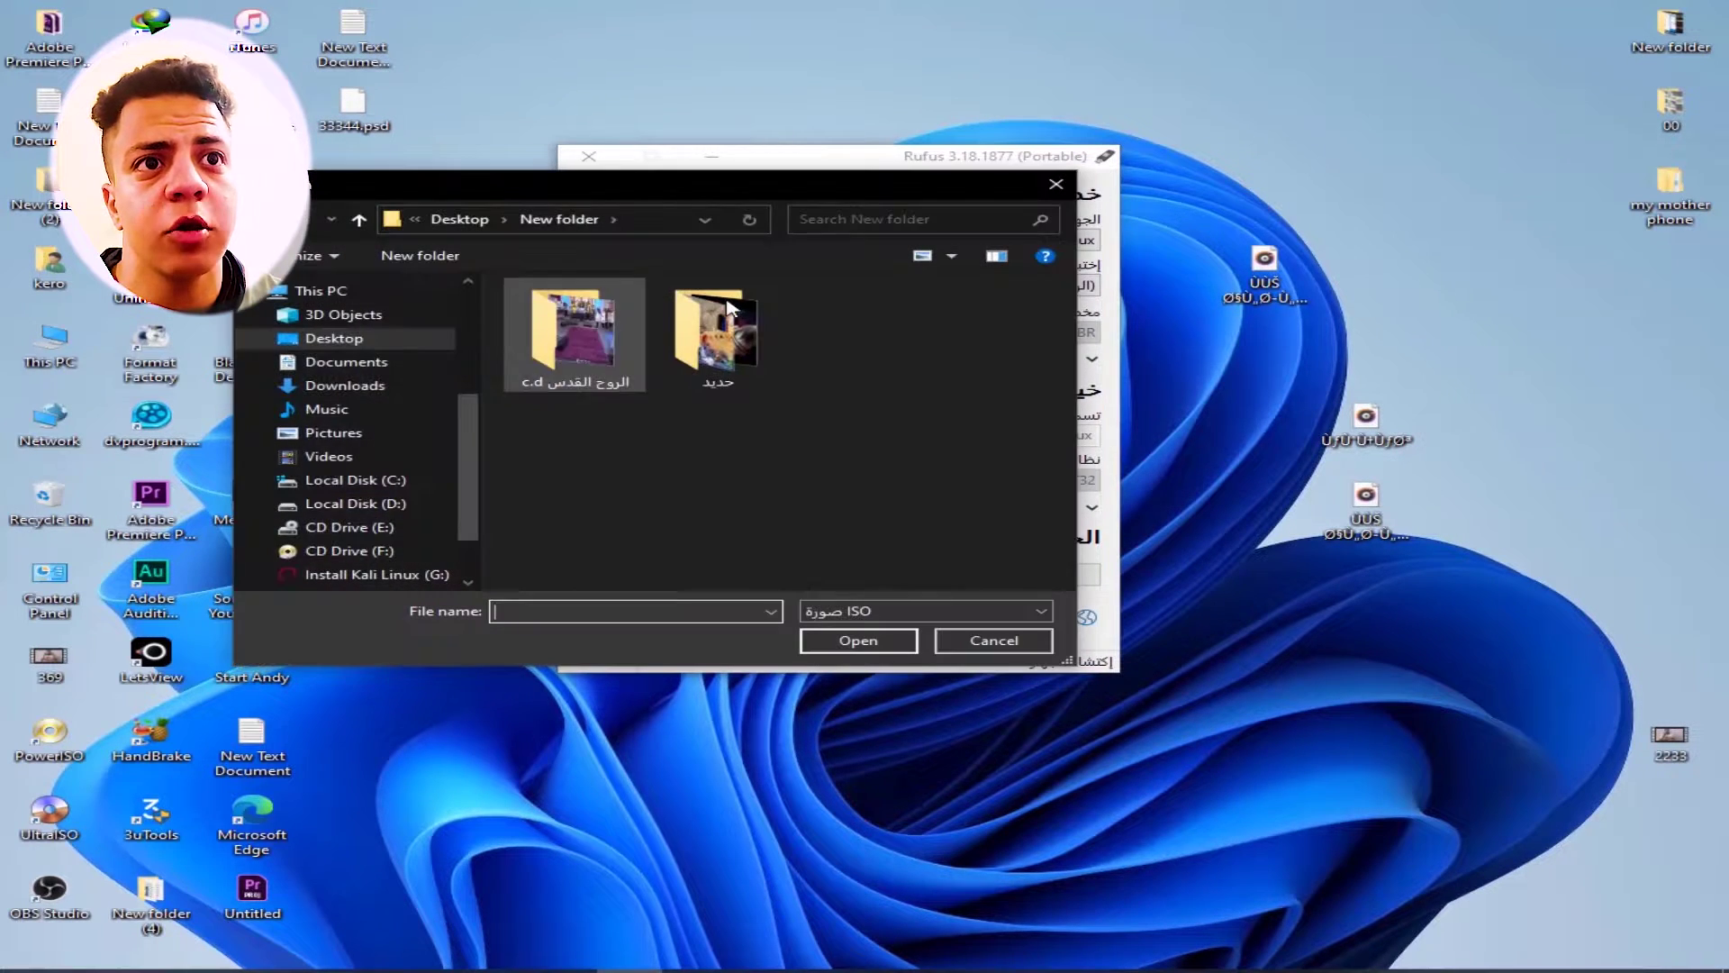
key("Escape")
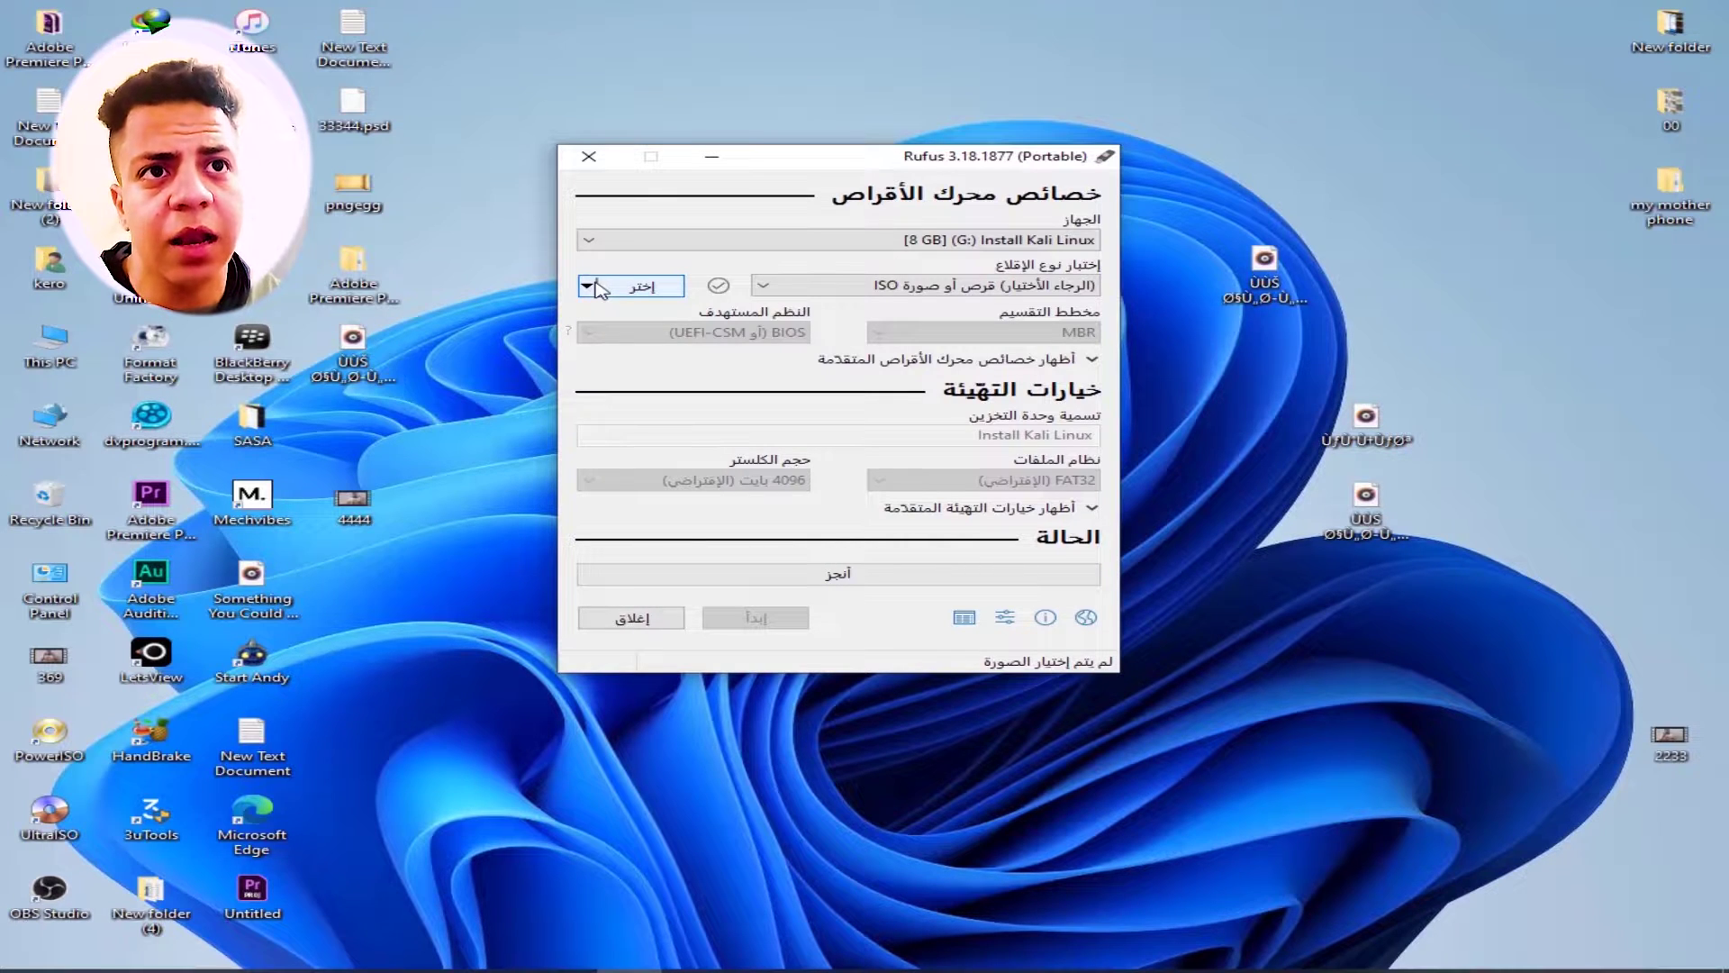
left_click(625, 290)
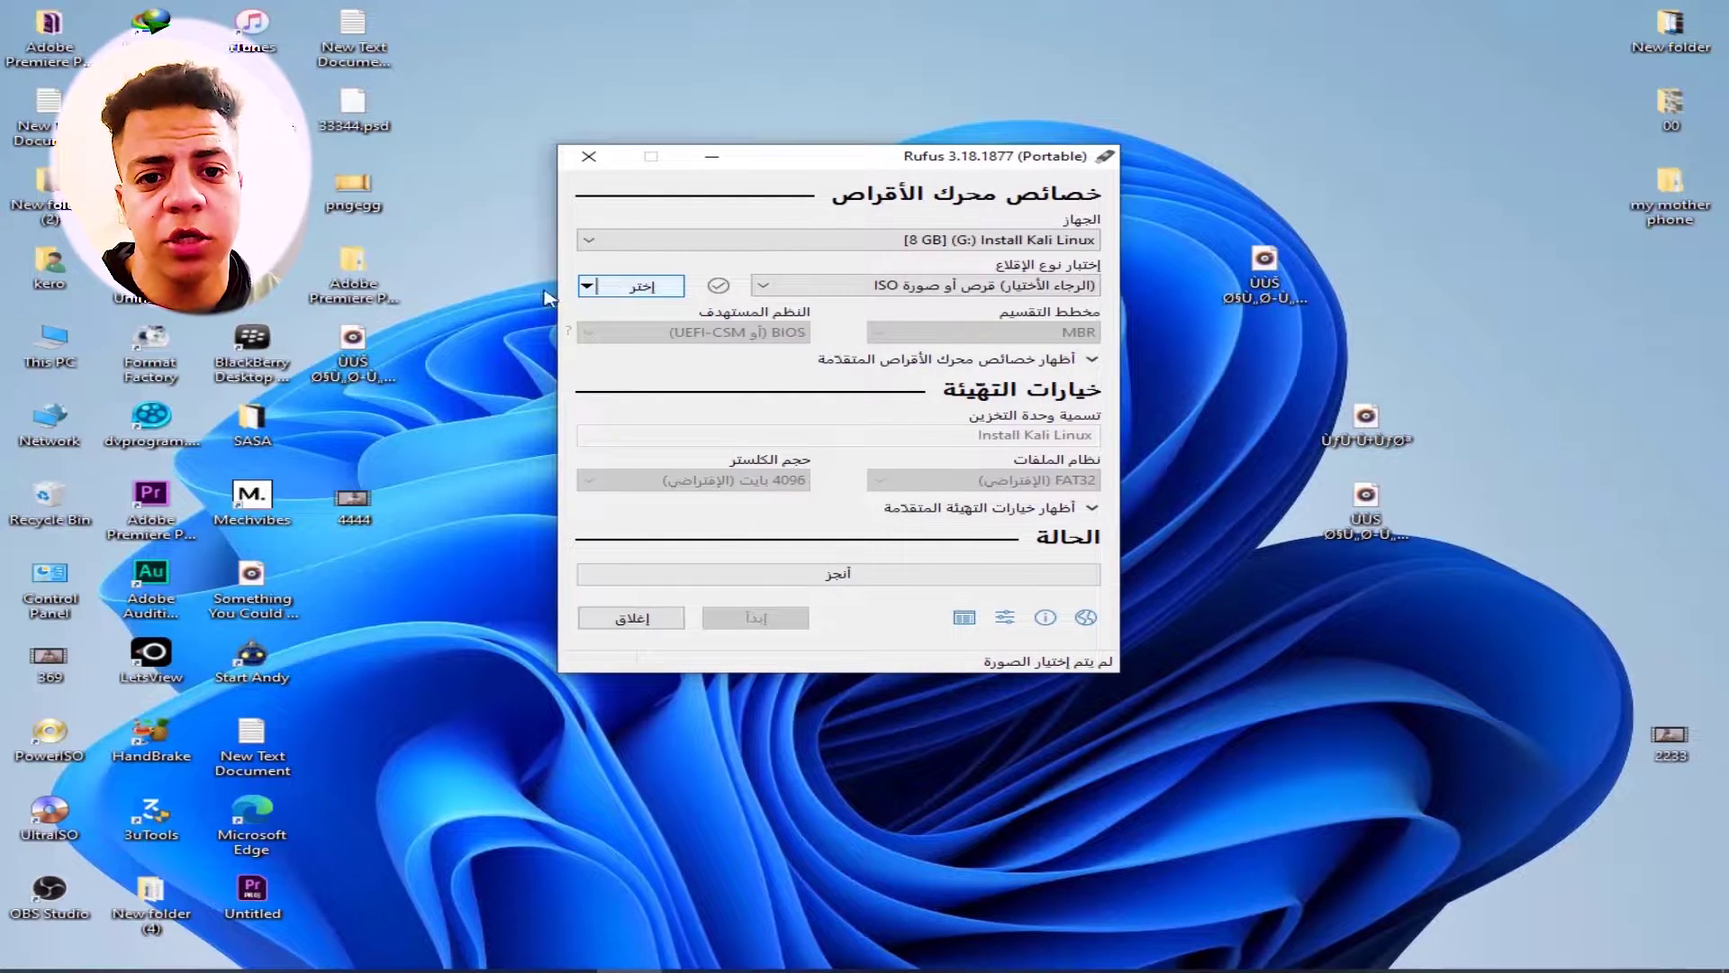
Open Local Disk (D:) from This PC and look through its contents.
double_click(30, 362)
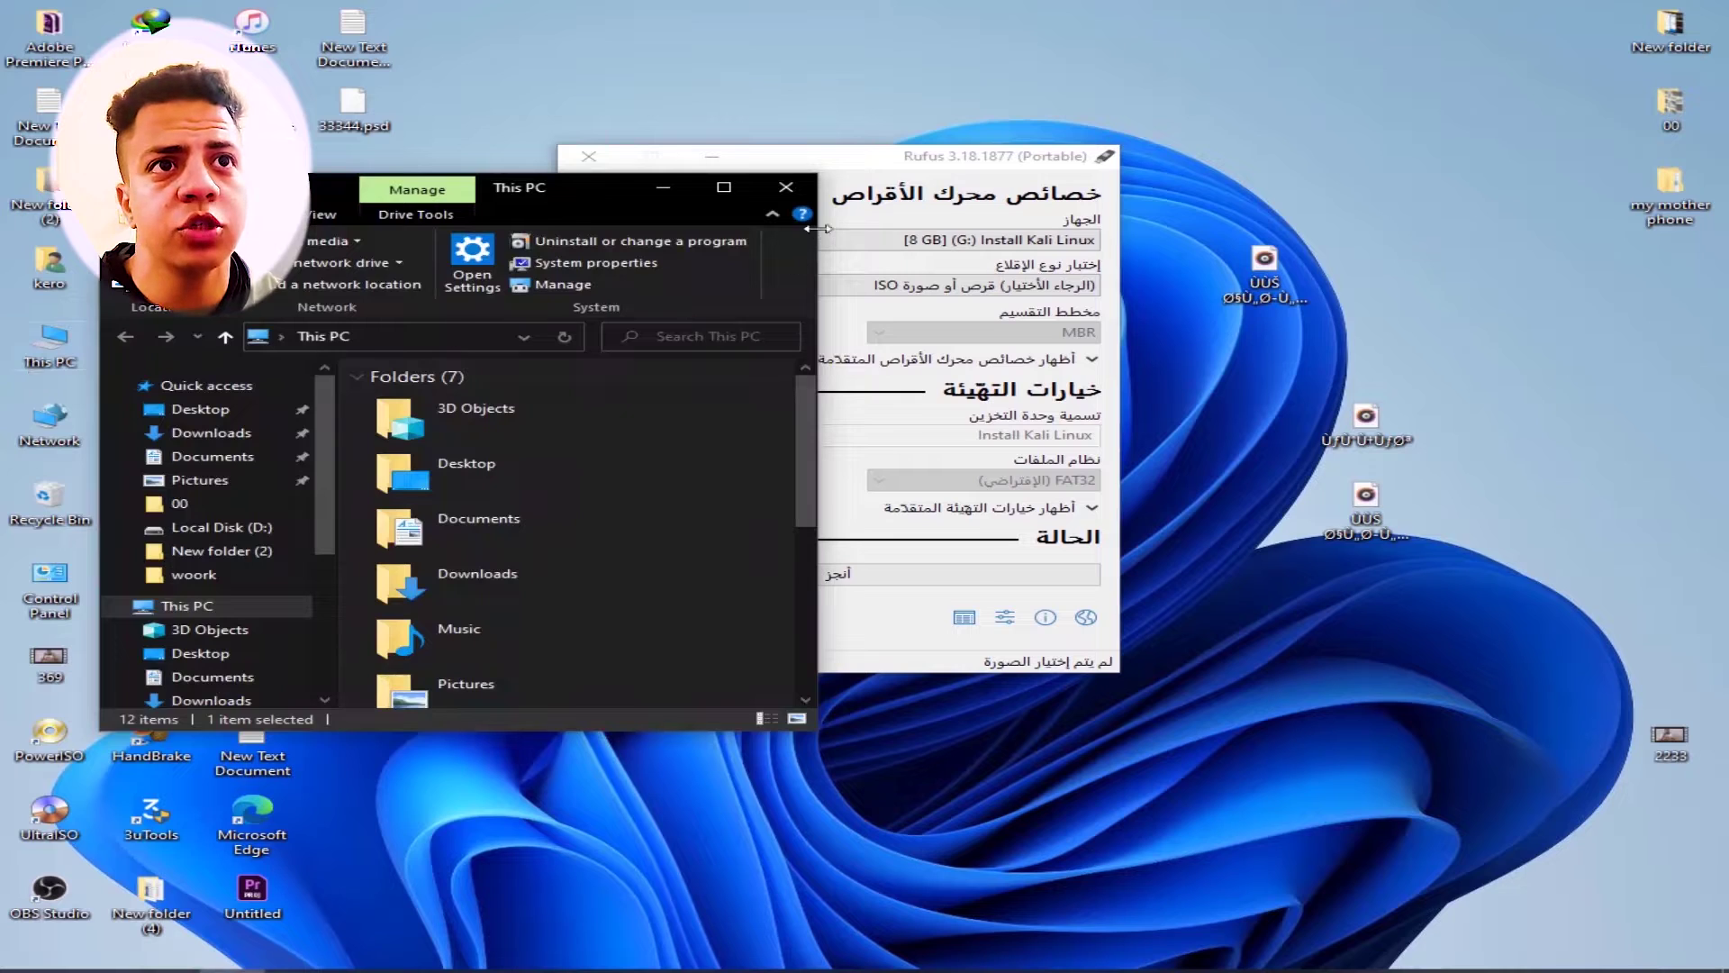
left_click(712, 192)
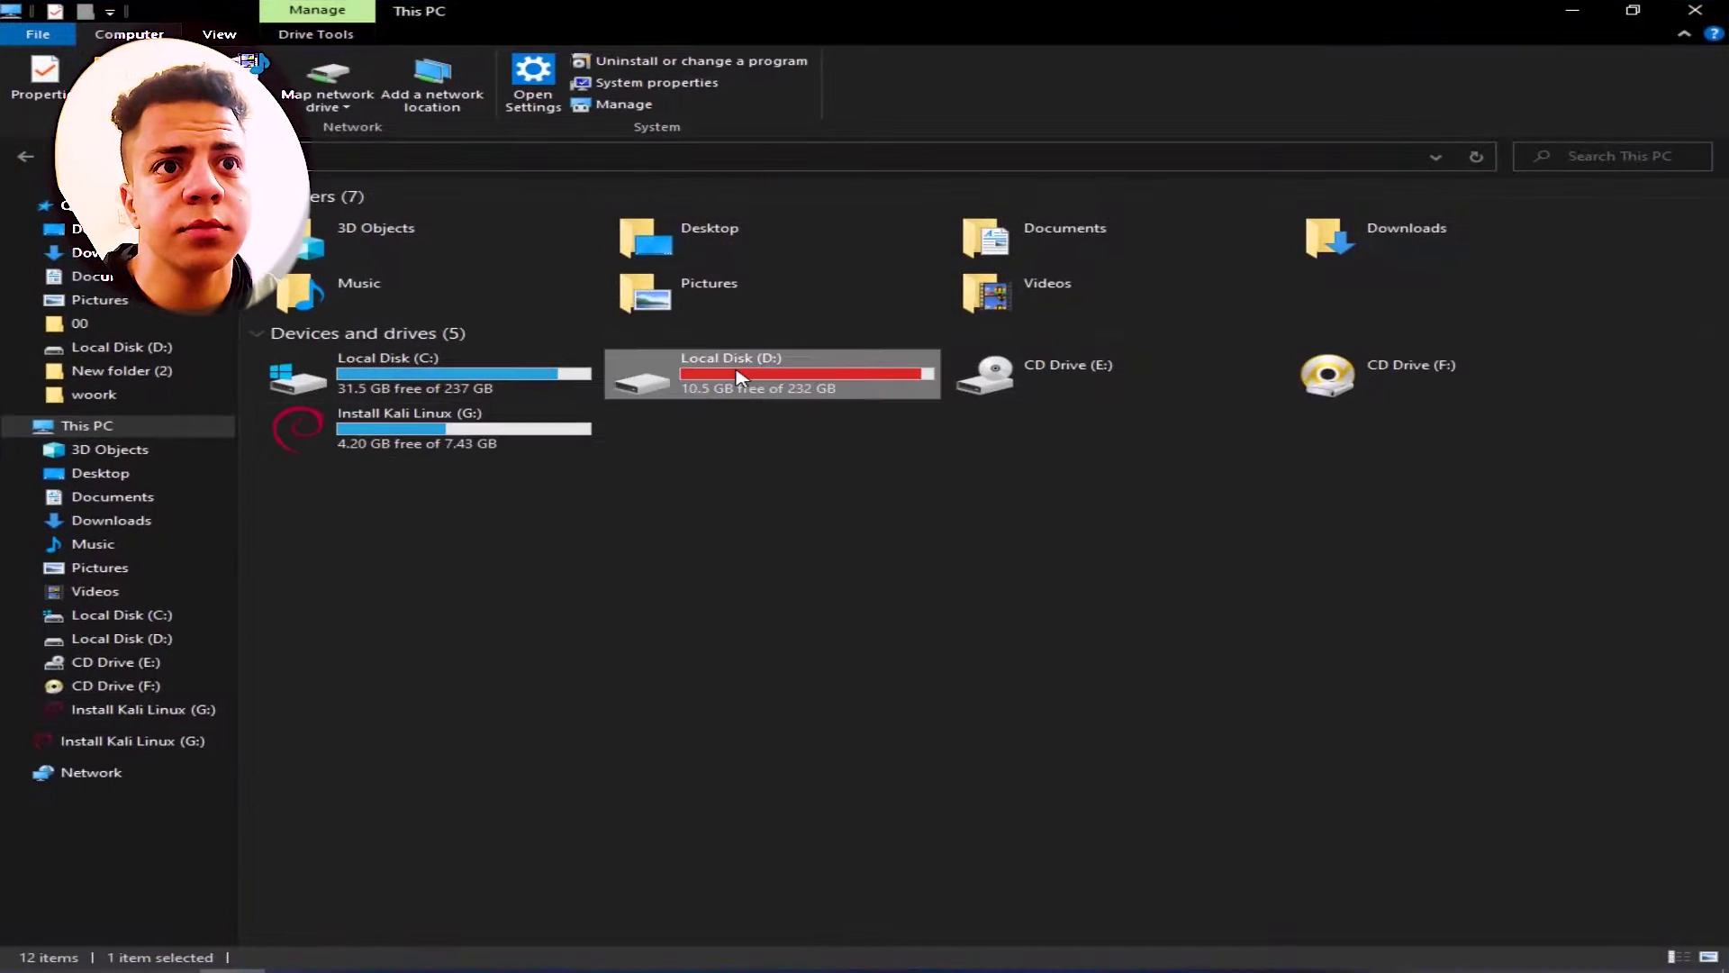
double_click(753, 373)
left_click(618, 619)
left_click_drag(829, 812, 622, 689)
left_click_drag(704, 762, 694, 650)
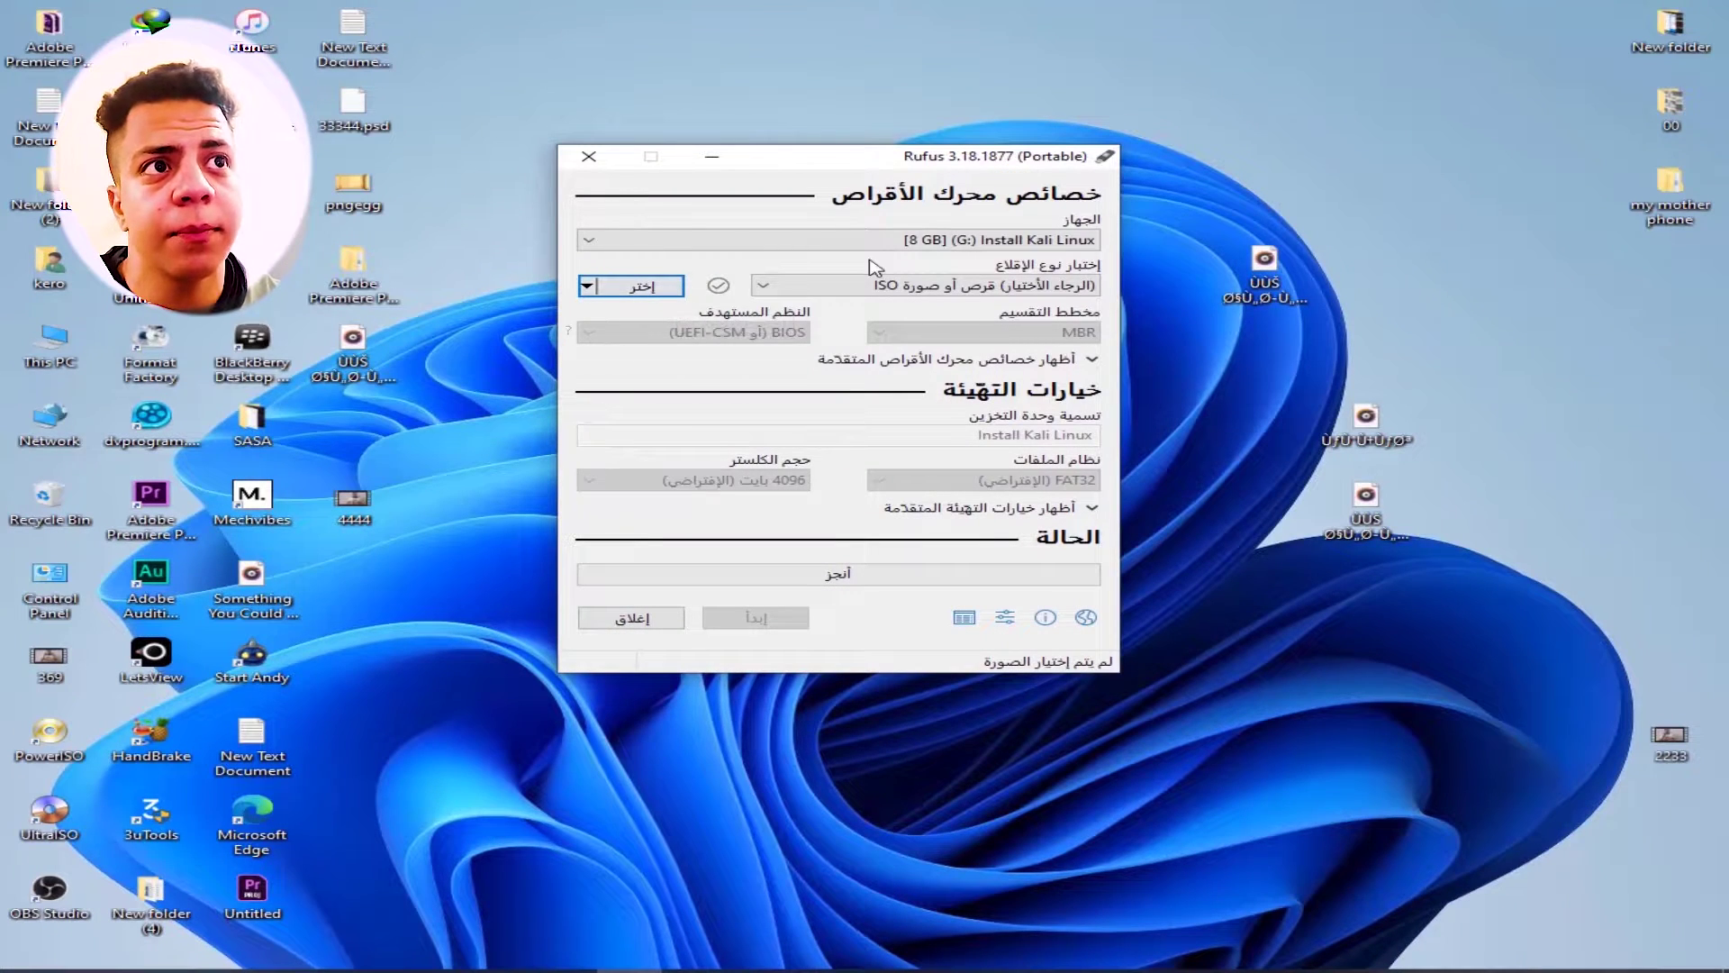
Switch the Rufus boot image action from selecting a local file to downloading (تحميل).
left_click(586, 287)
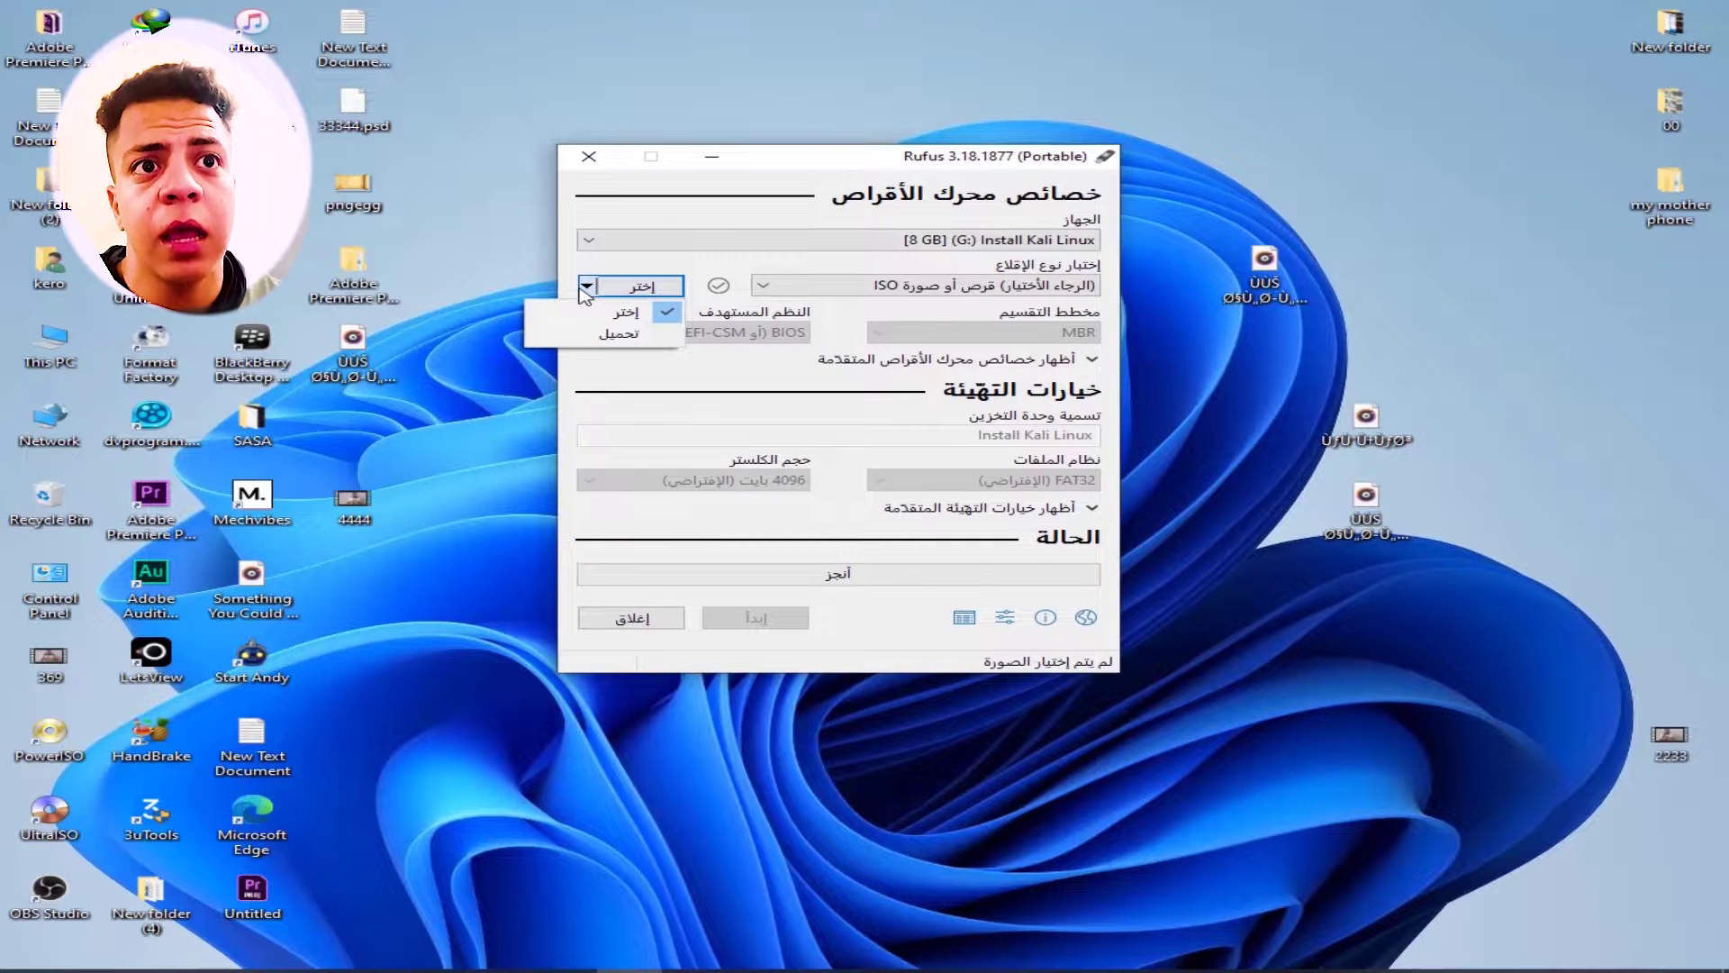
left_click(618, 335)
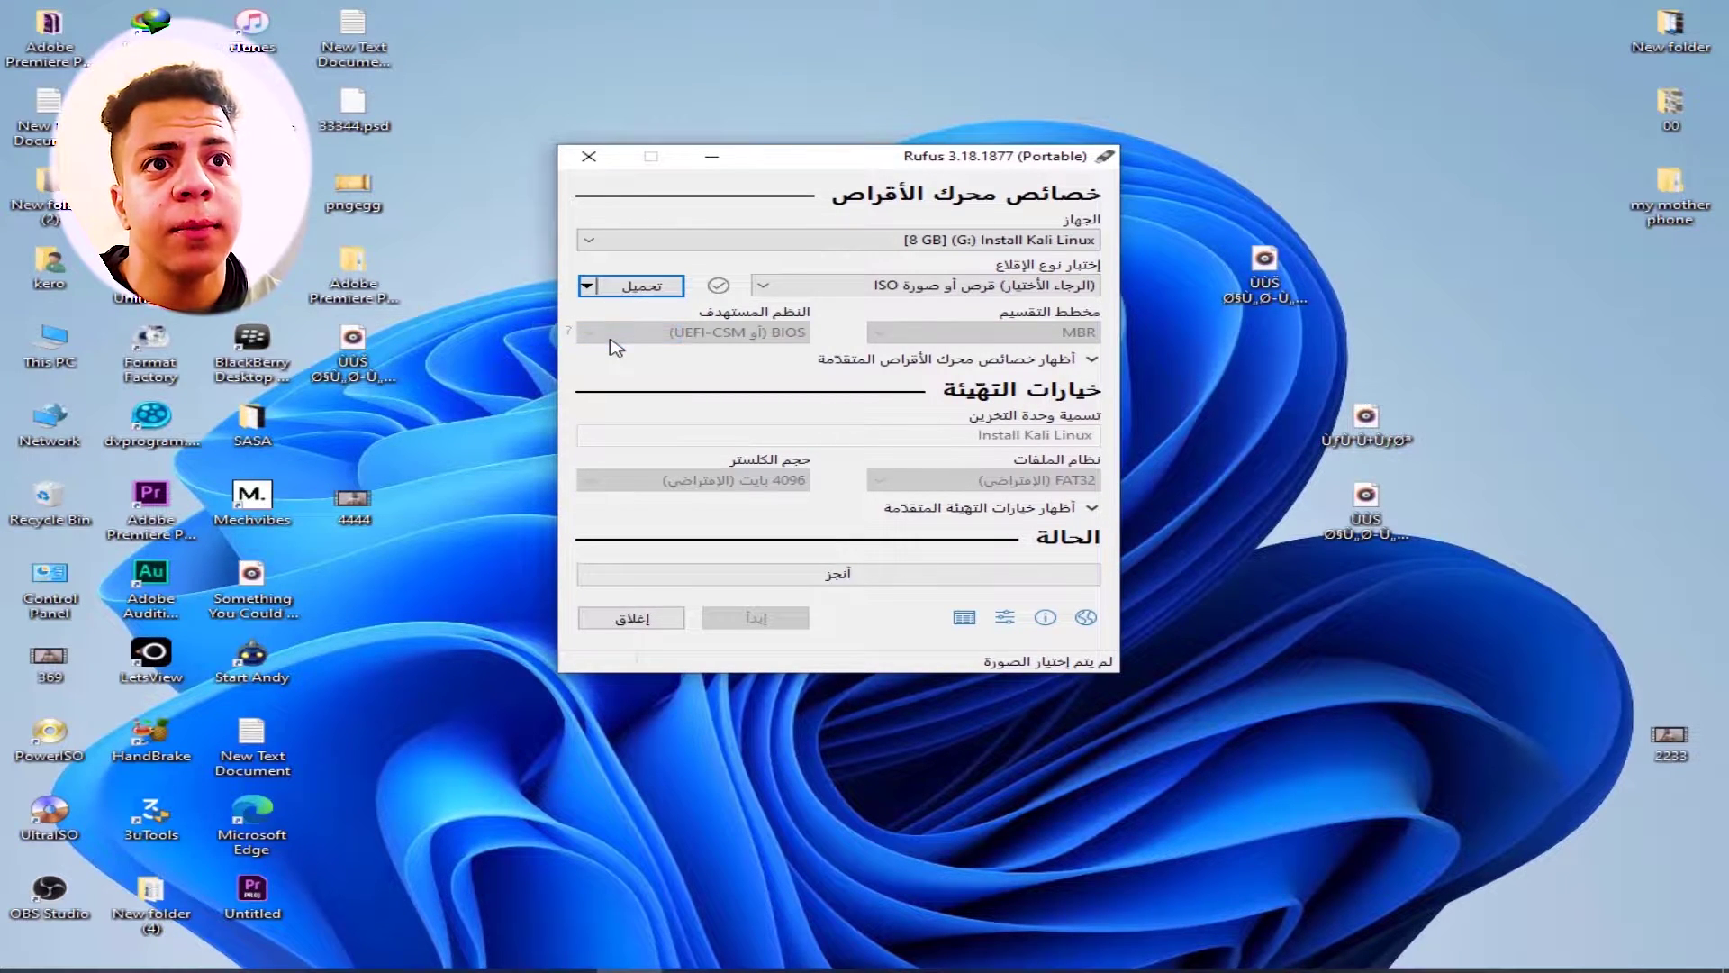
Open the ISO image download options and choose Windows 10, release 21H2 (Build 19044.1288 - 2021.11).
left_click(644, 291)
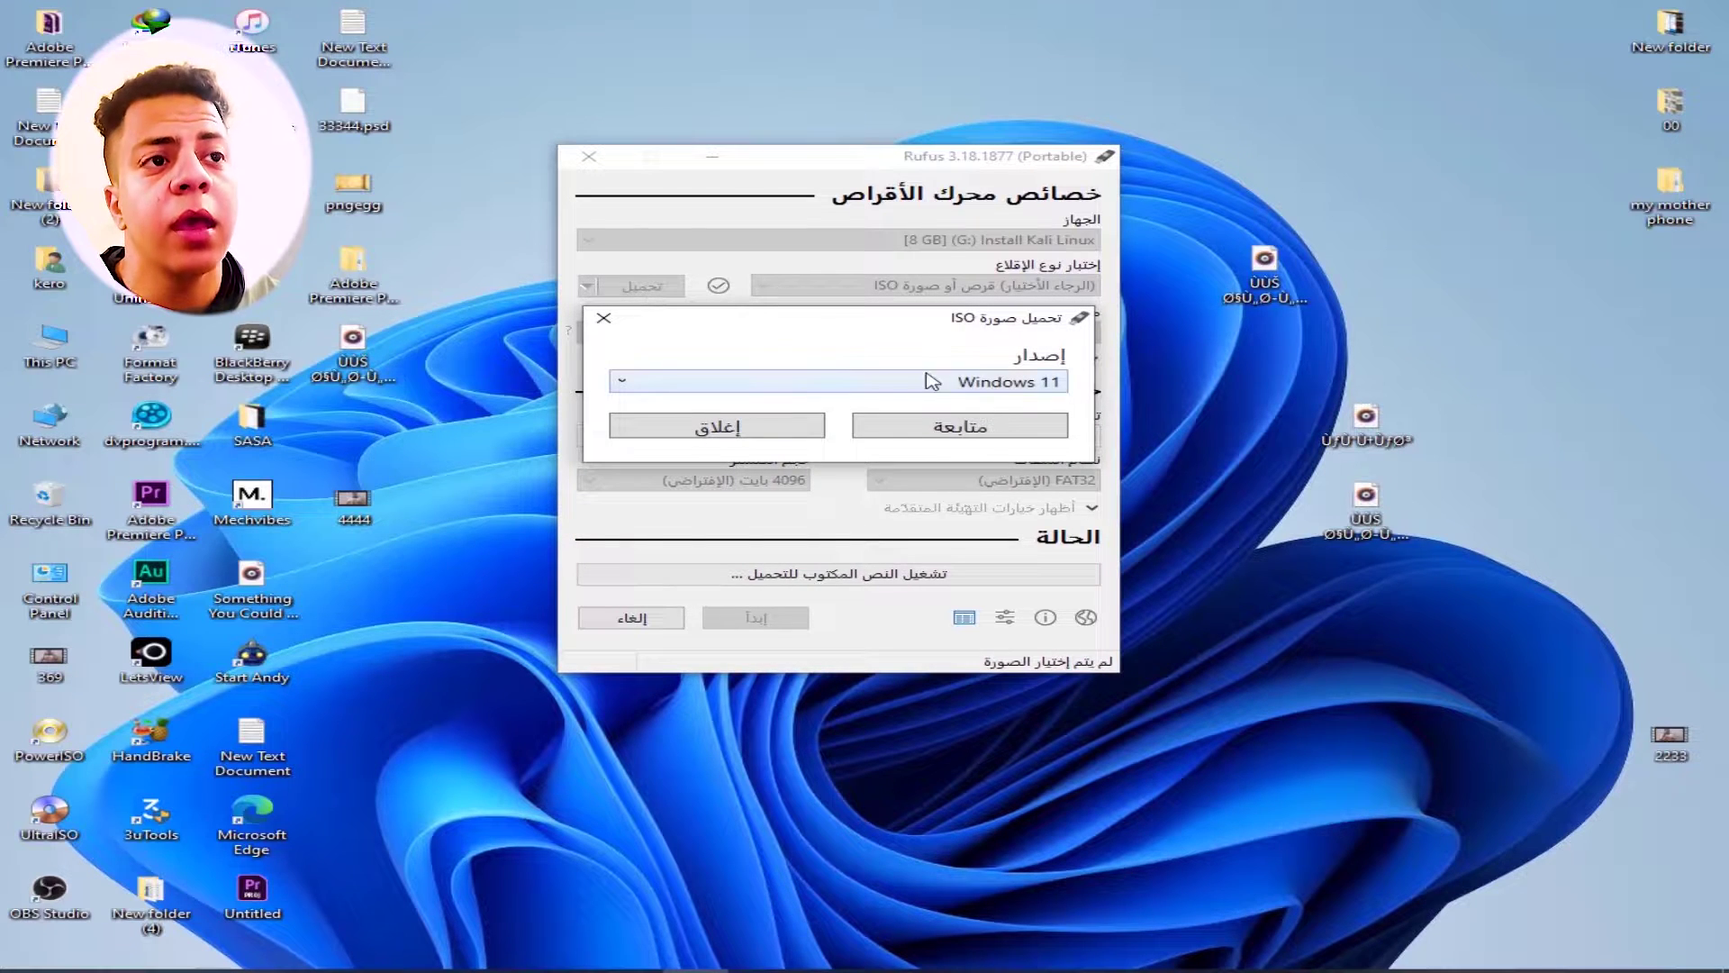
left_click(1020, 382)
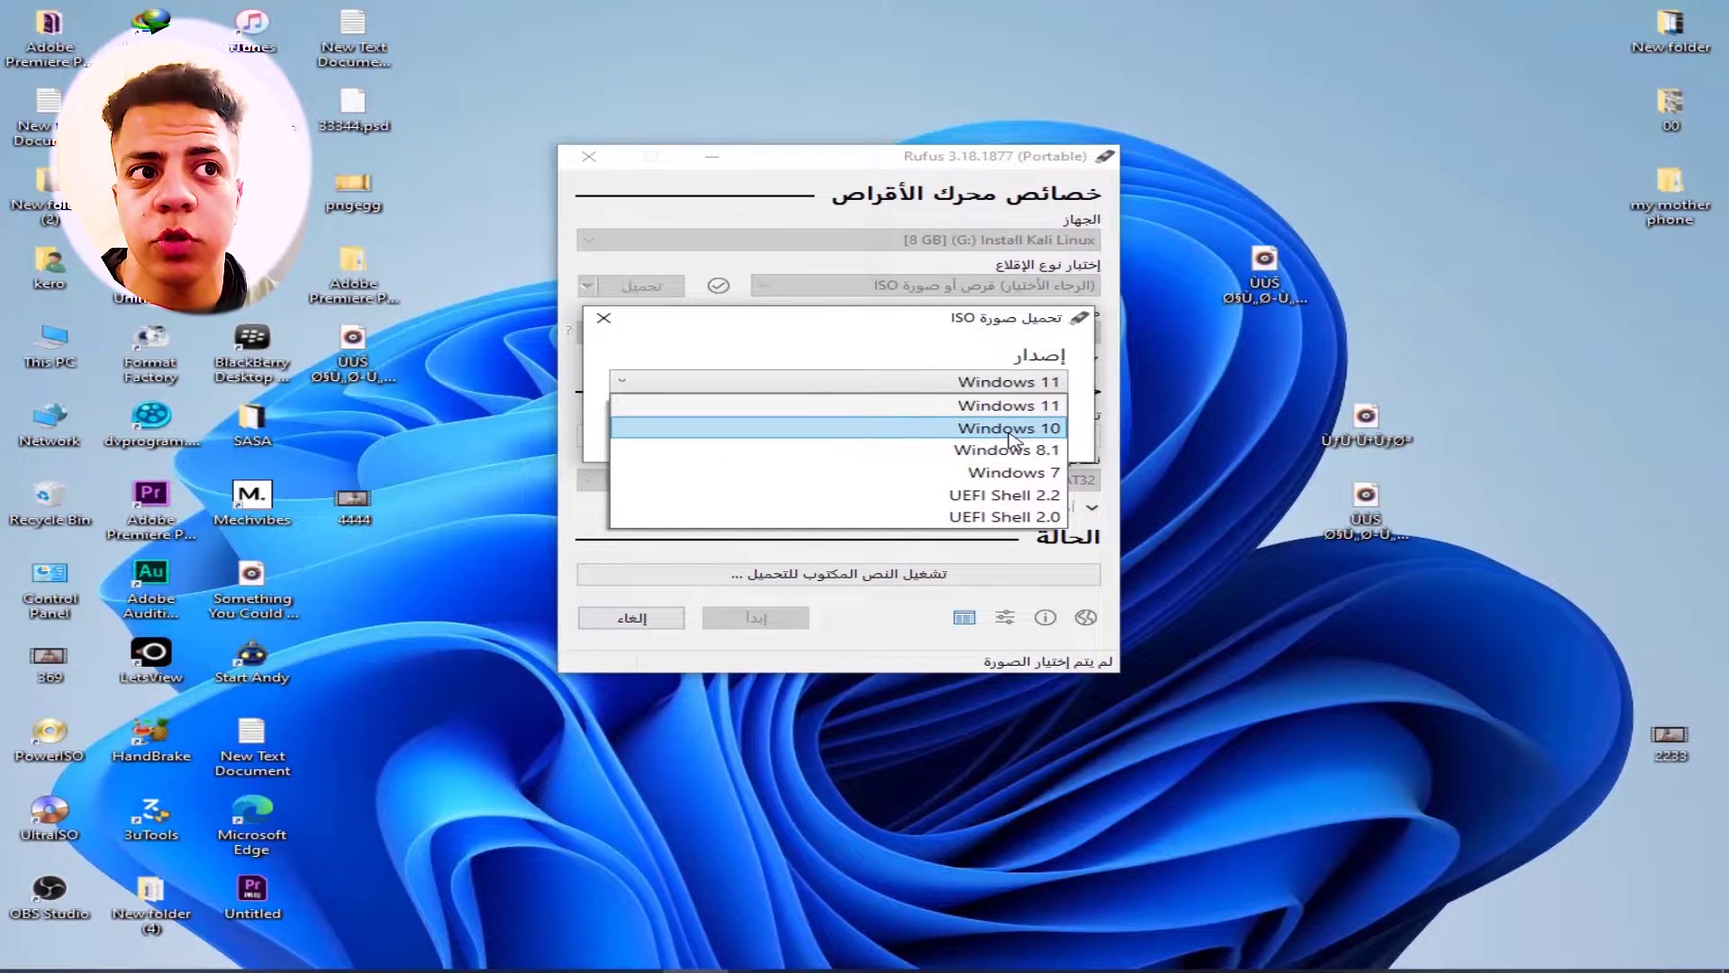
left_click(1015, 428)
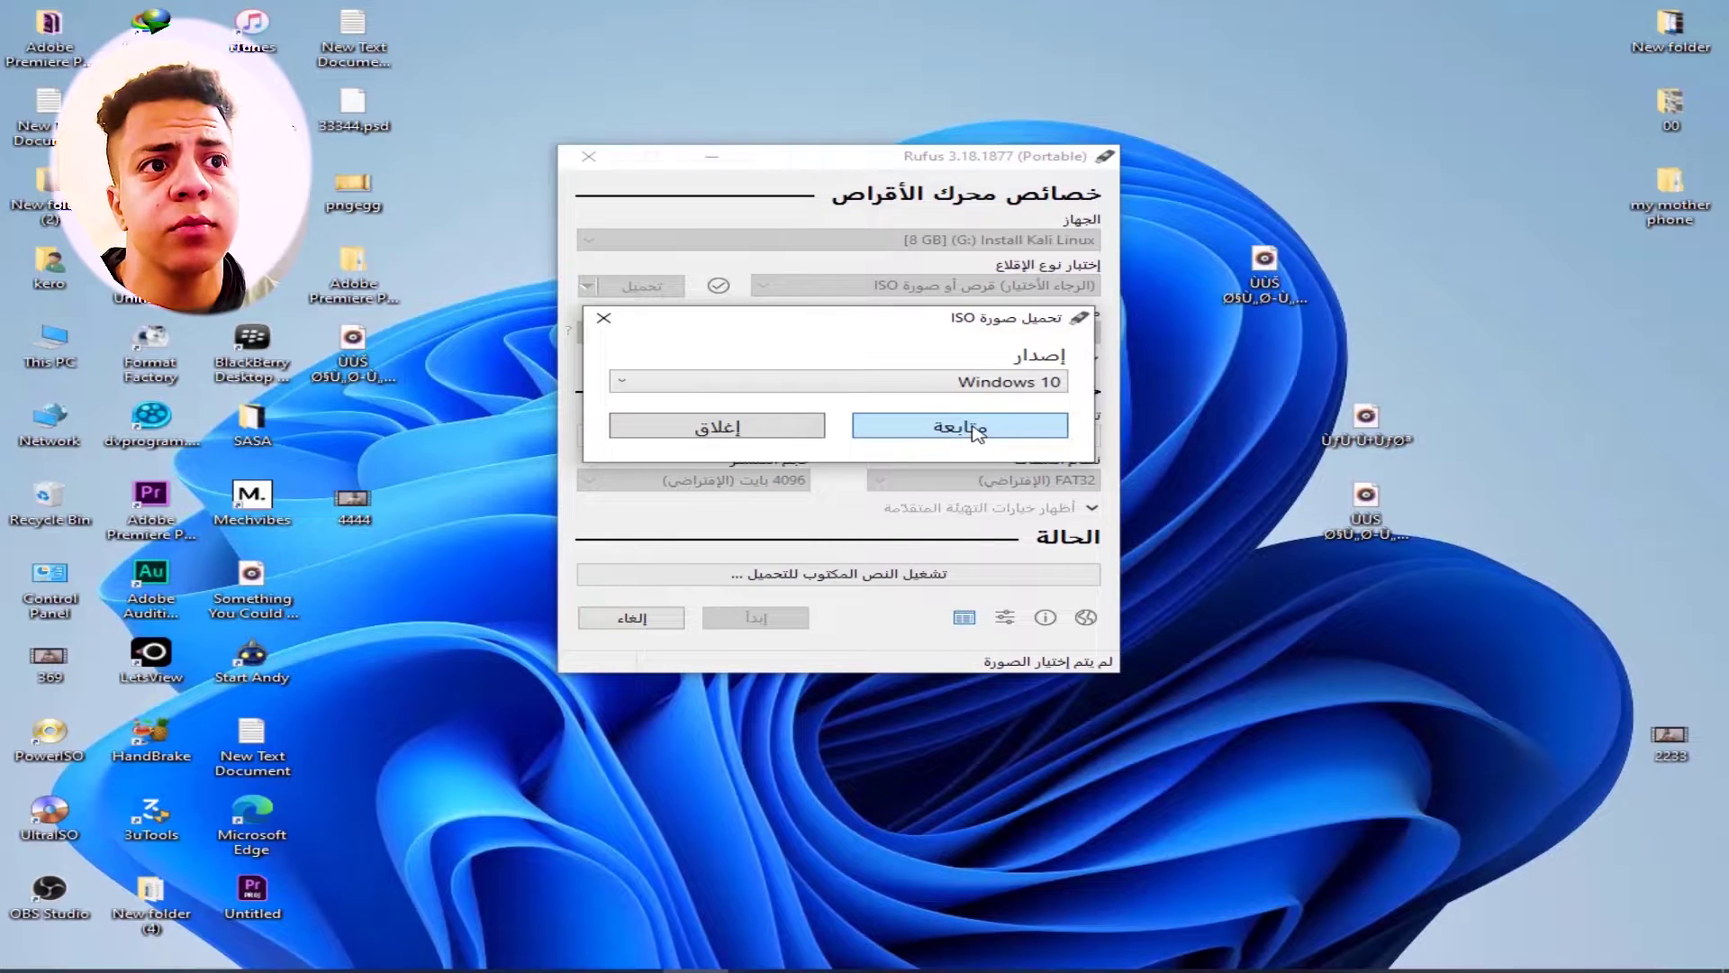
left_click(973, 438)
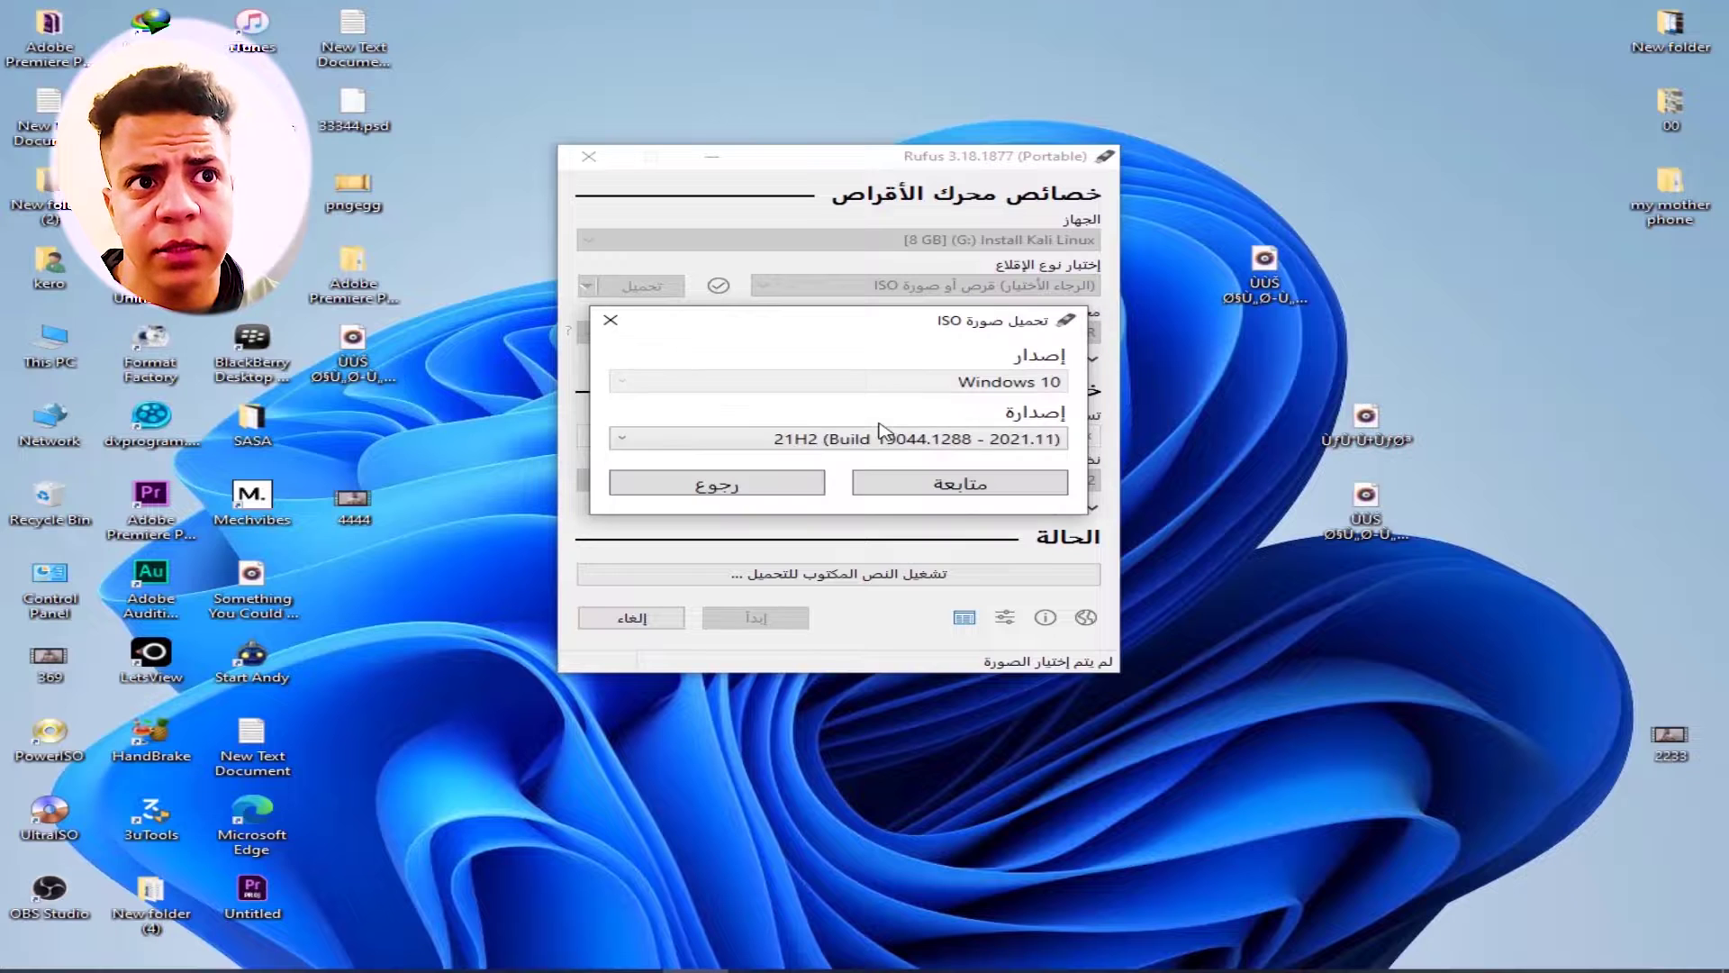
left_click(1005, 440)
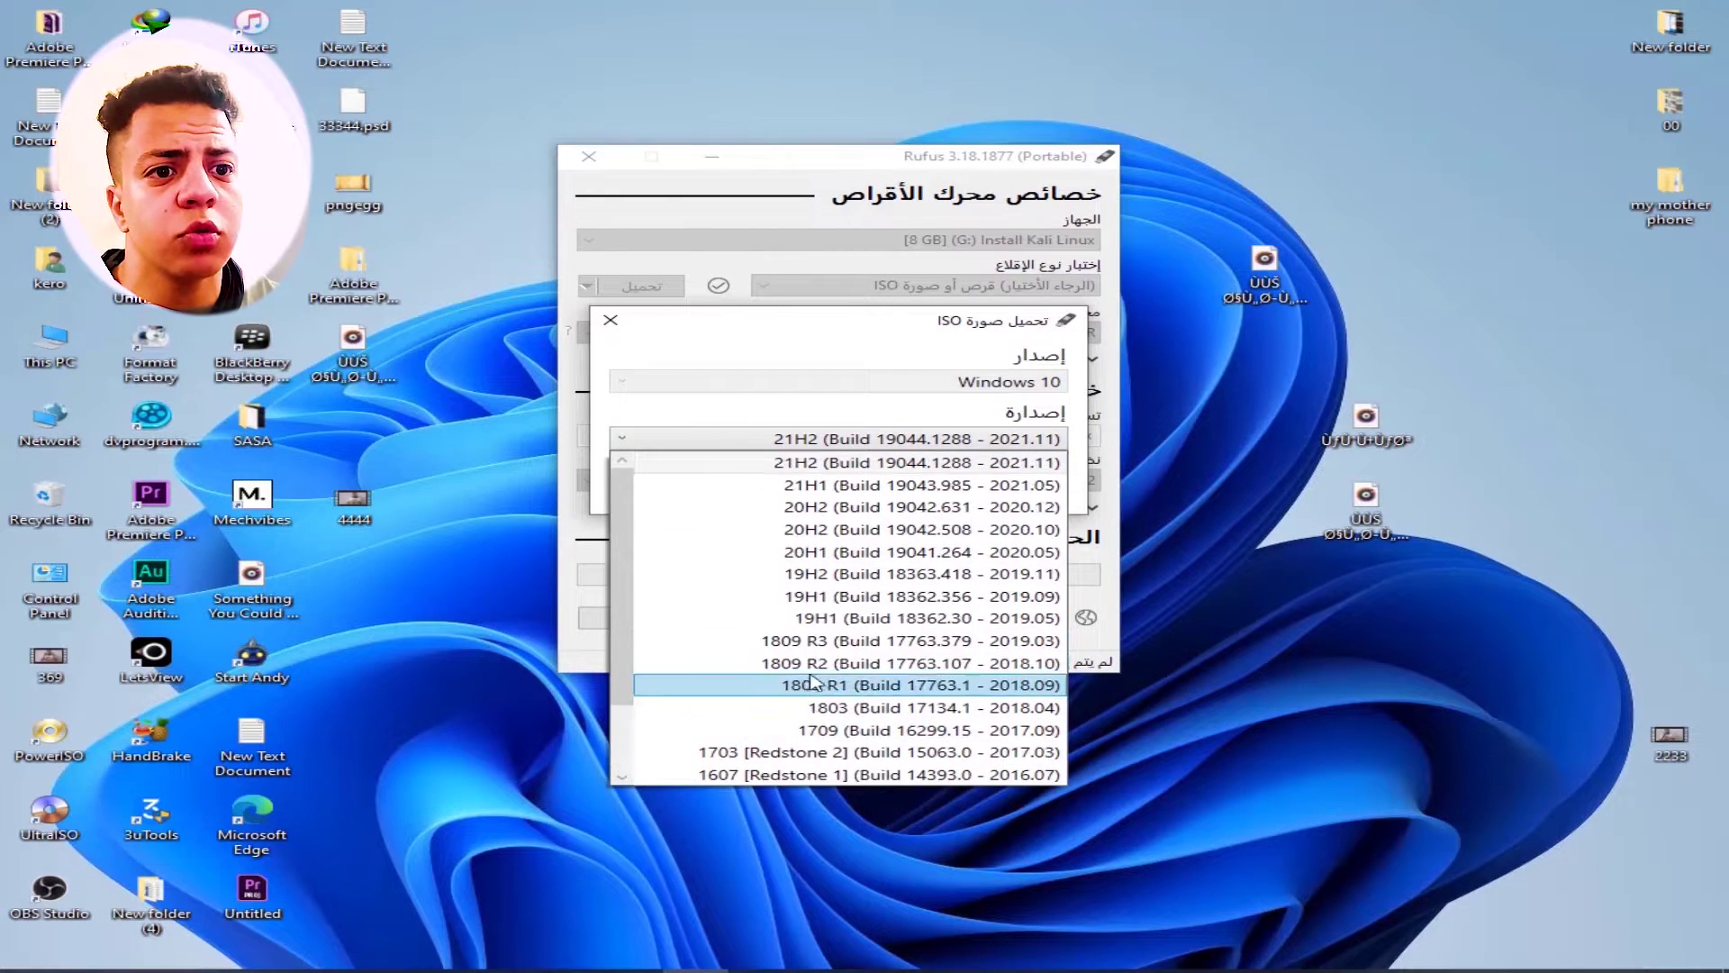
left_click(891, 462)
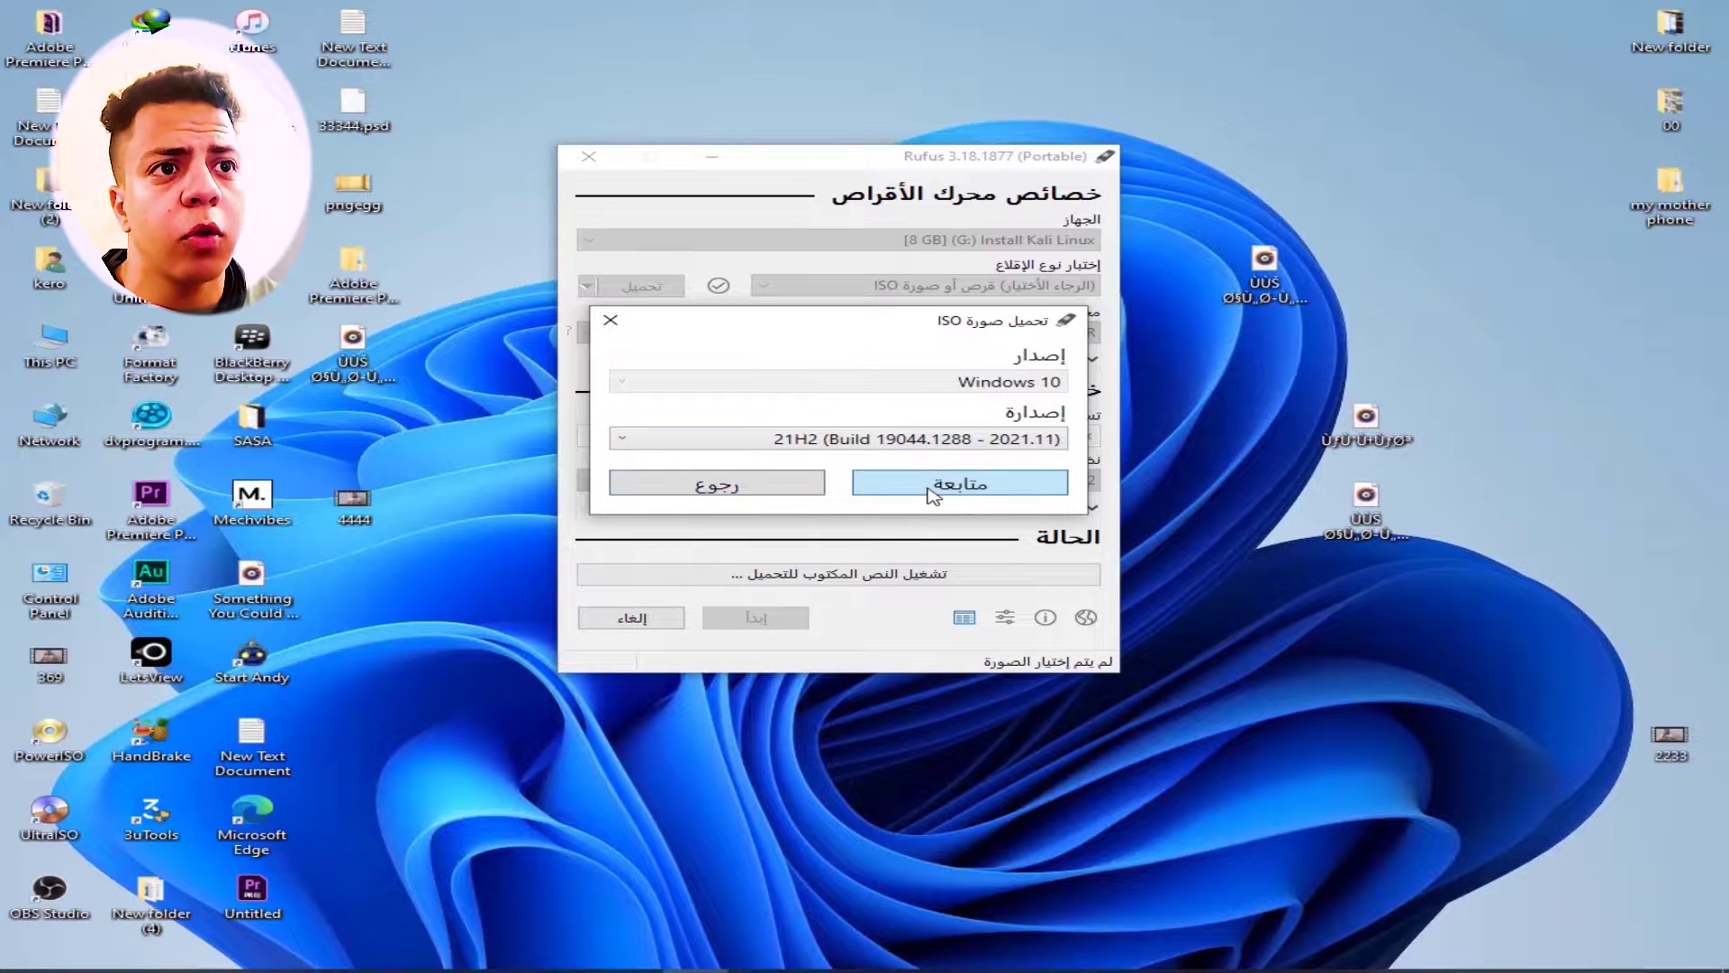
Choose the Windows 10 Home/Pro/Edu edition in International English (الإنجليزية الدولية), and close the ISO download dialog without downloading.
left_click(932, 486)
left_click(1031, 497)
left_click(1013, 517)
left_click(991, 547)
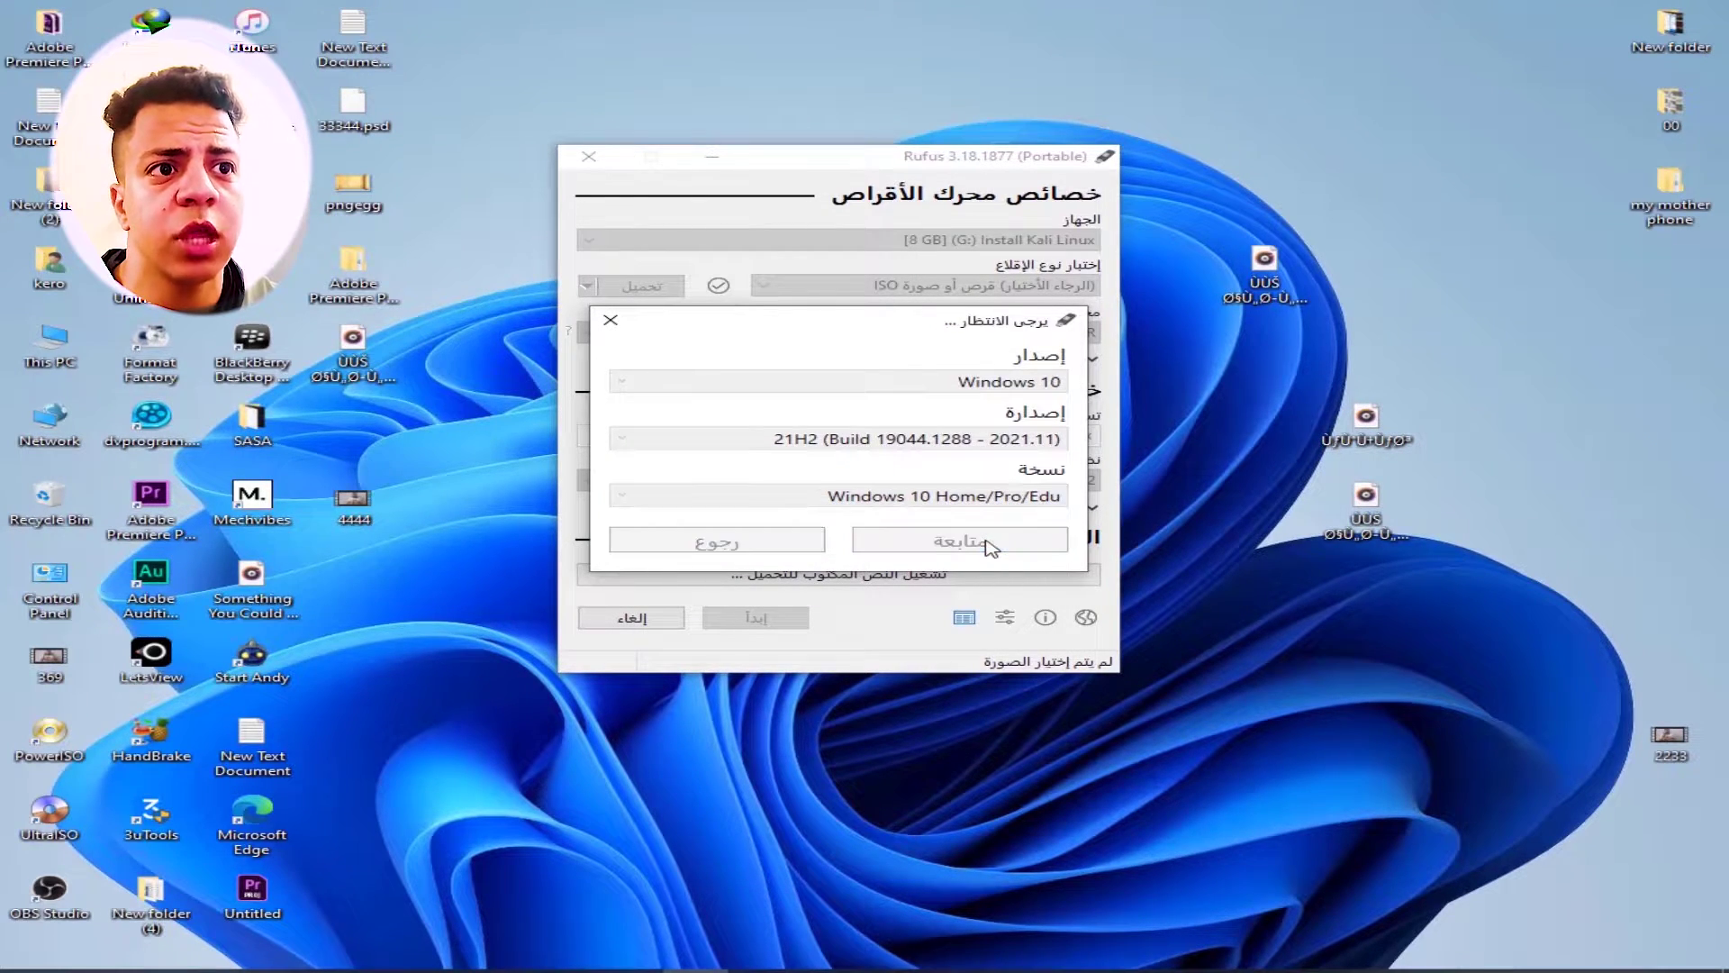
left_click(1035, 555)
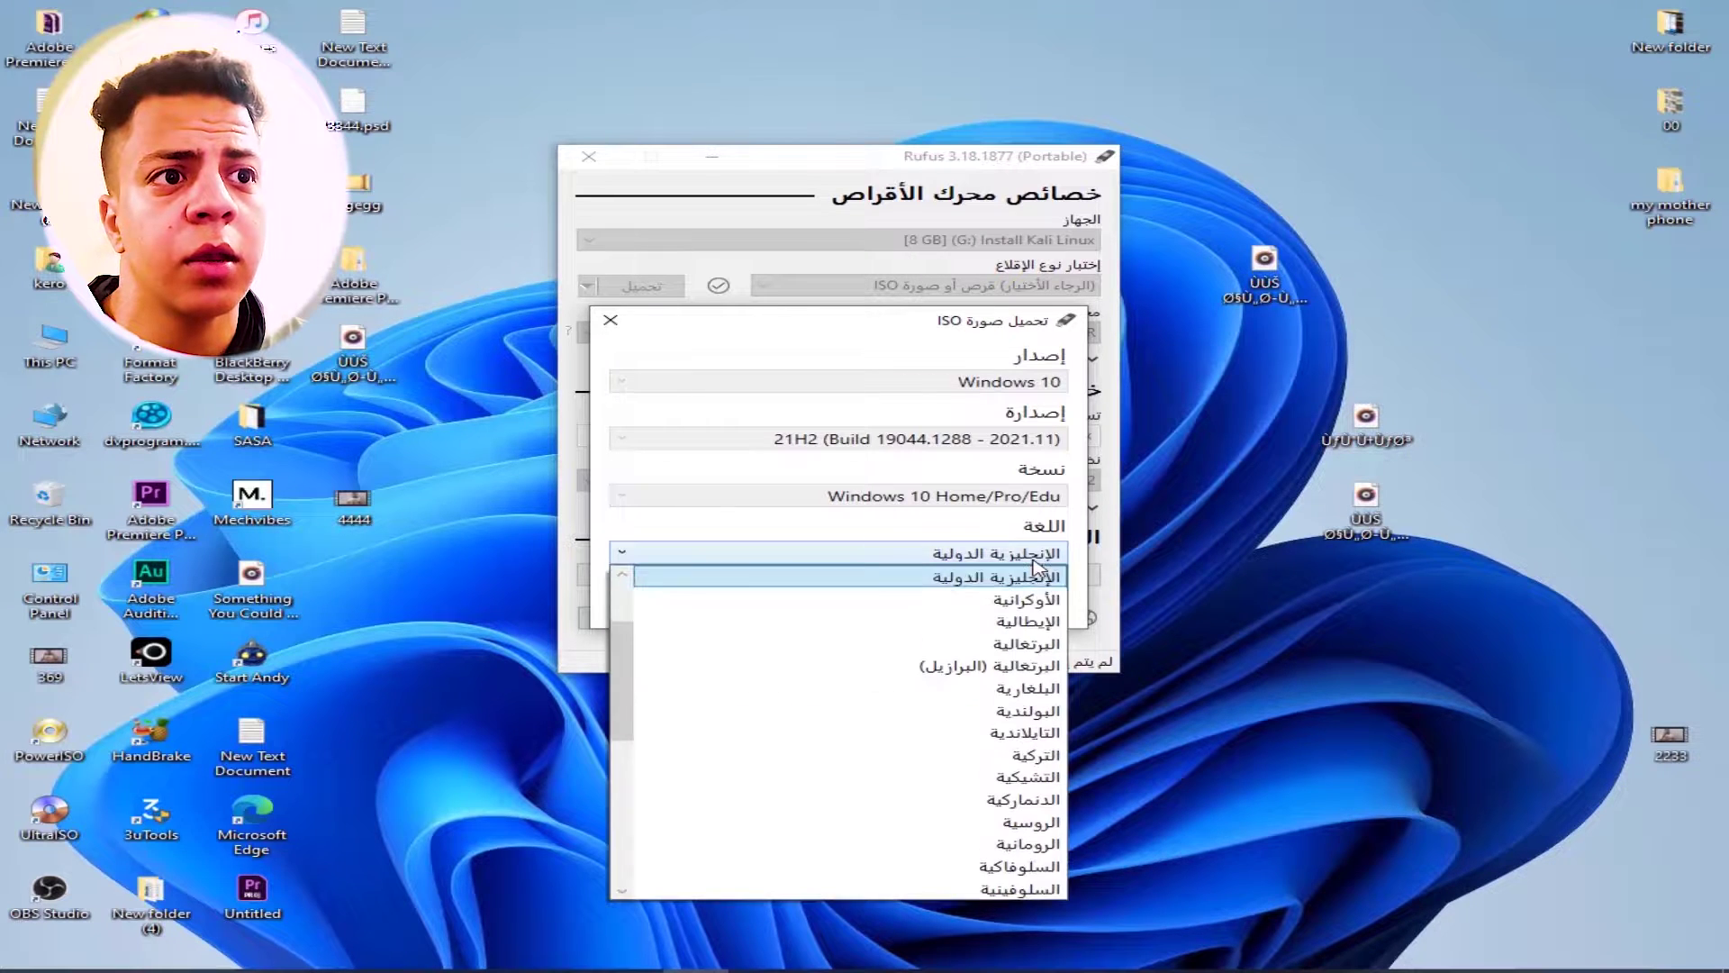
scroll(1035, 649, "down", 6)
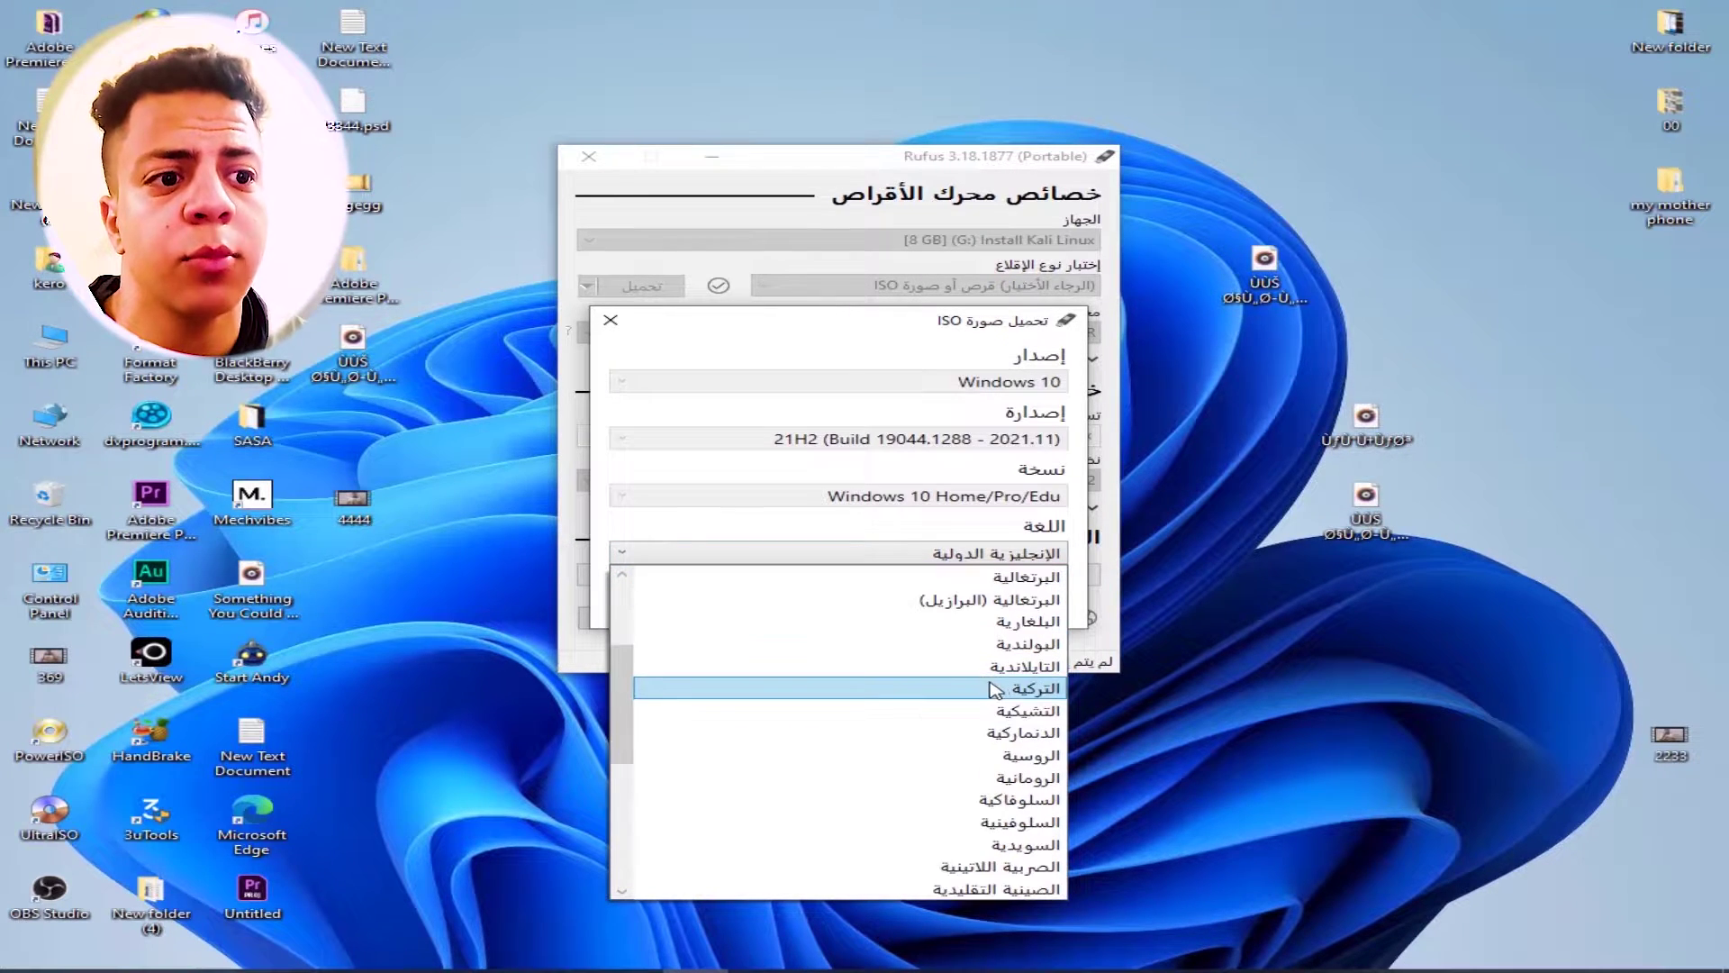
left_click(878, 543)
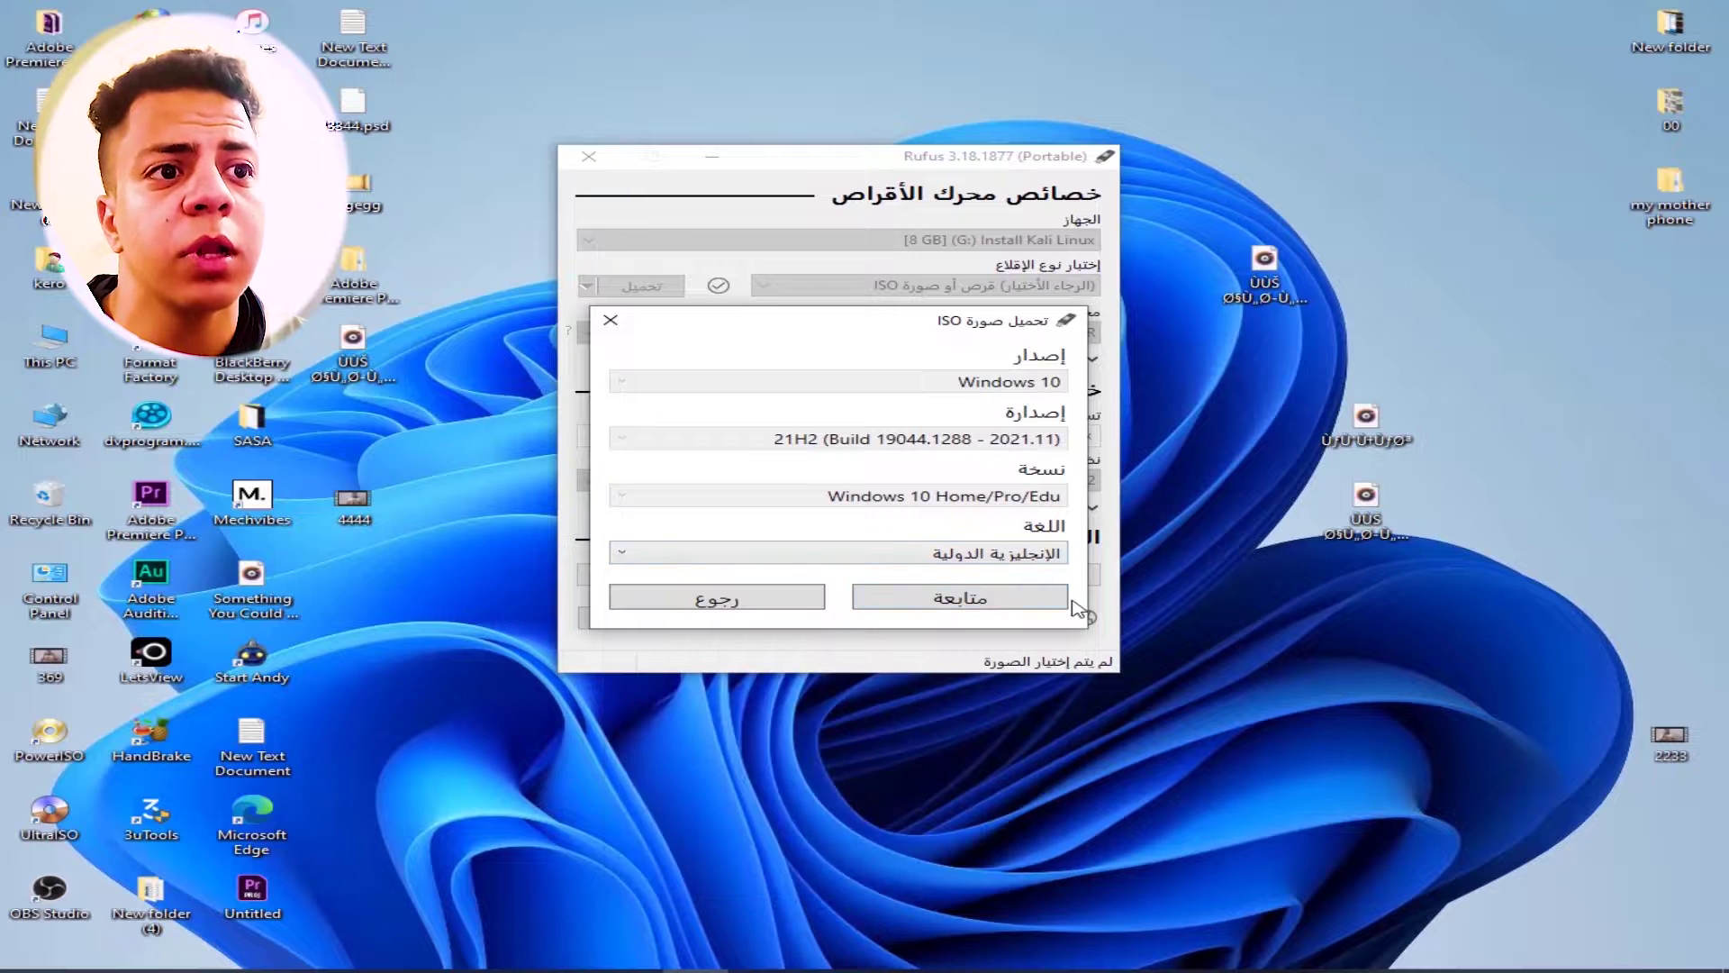
left_click(986, 601)
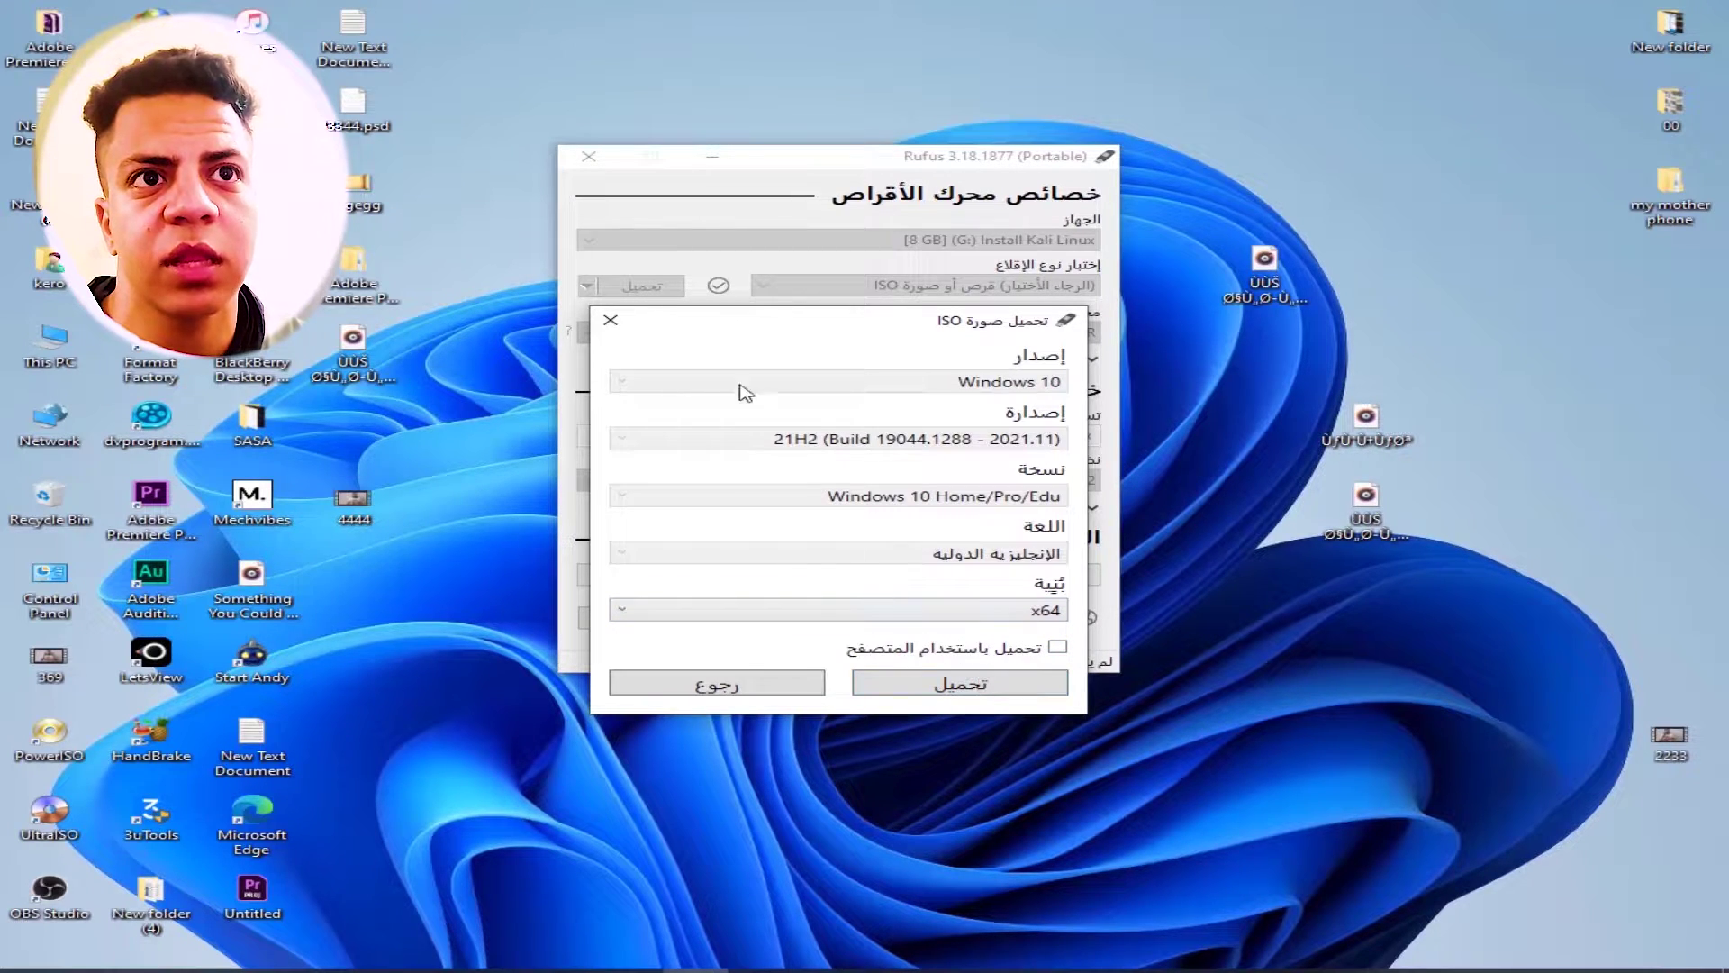
left_click(609, 320)
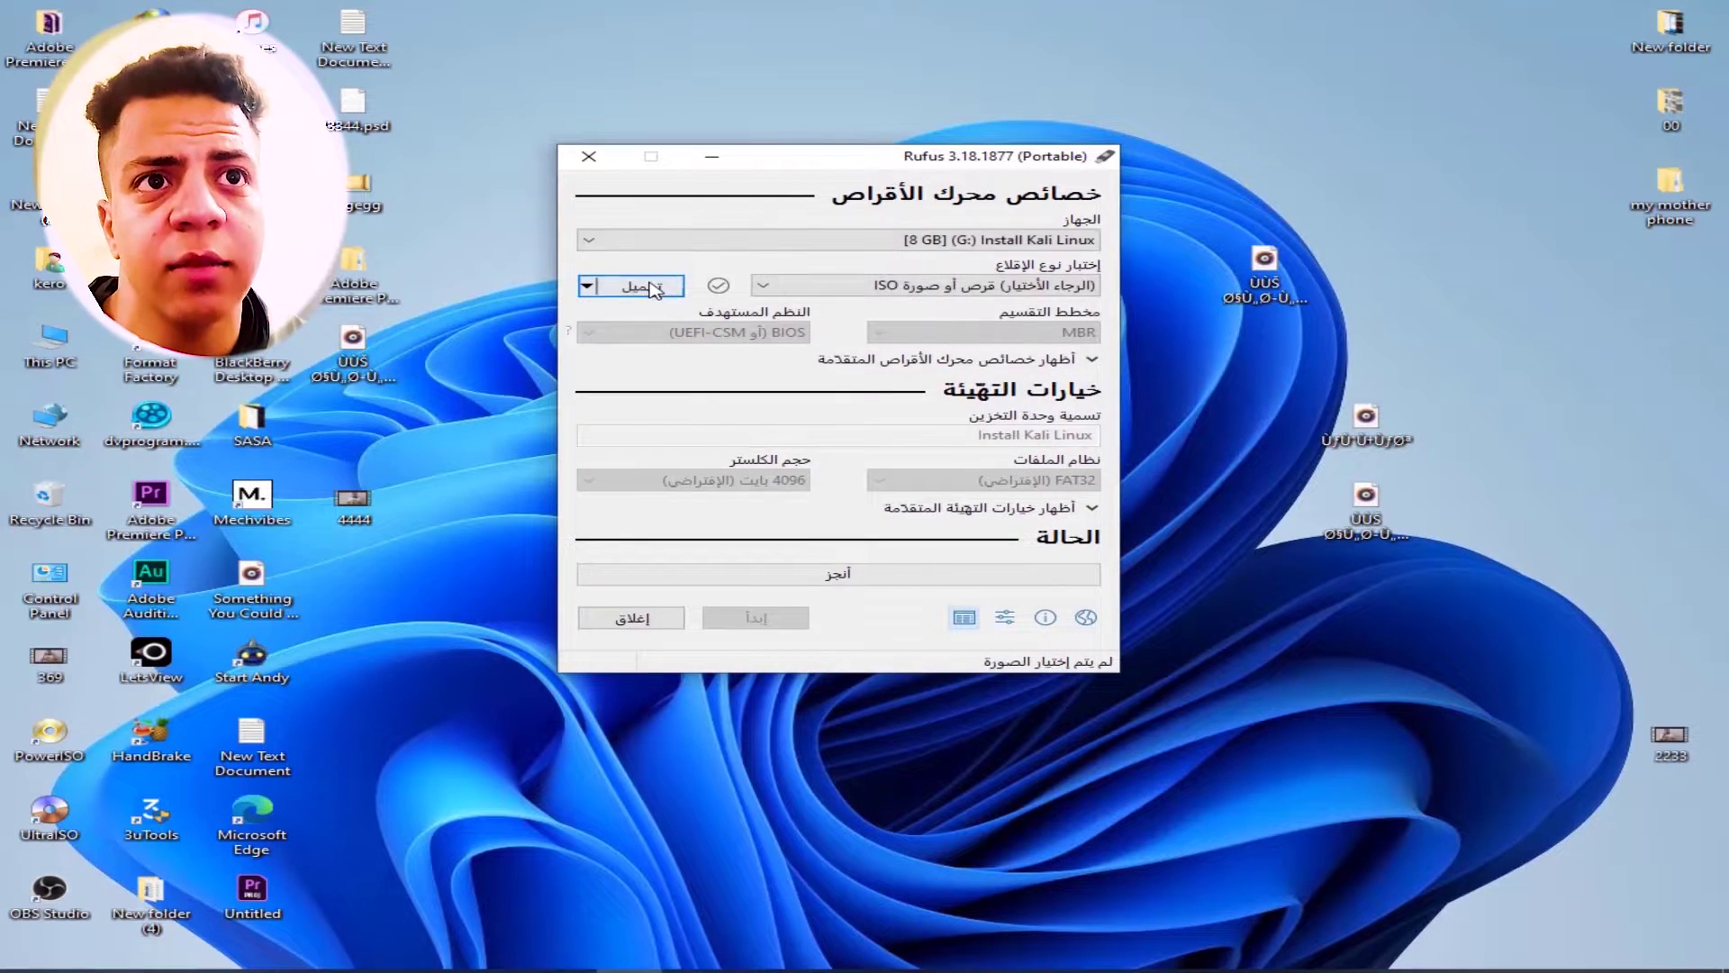
Switch the boot image action to selecting (إختر), load Win10_2004_English_x32.iso from Local Disk (D:), and keep GPT as the partition scheme.
left_click(593, 290)
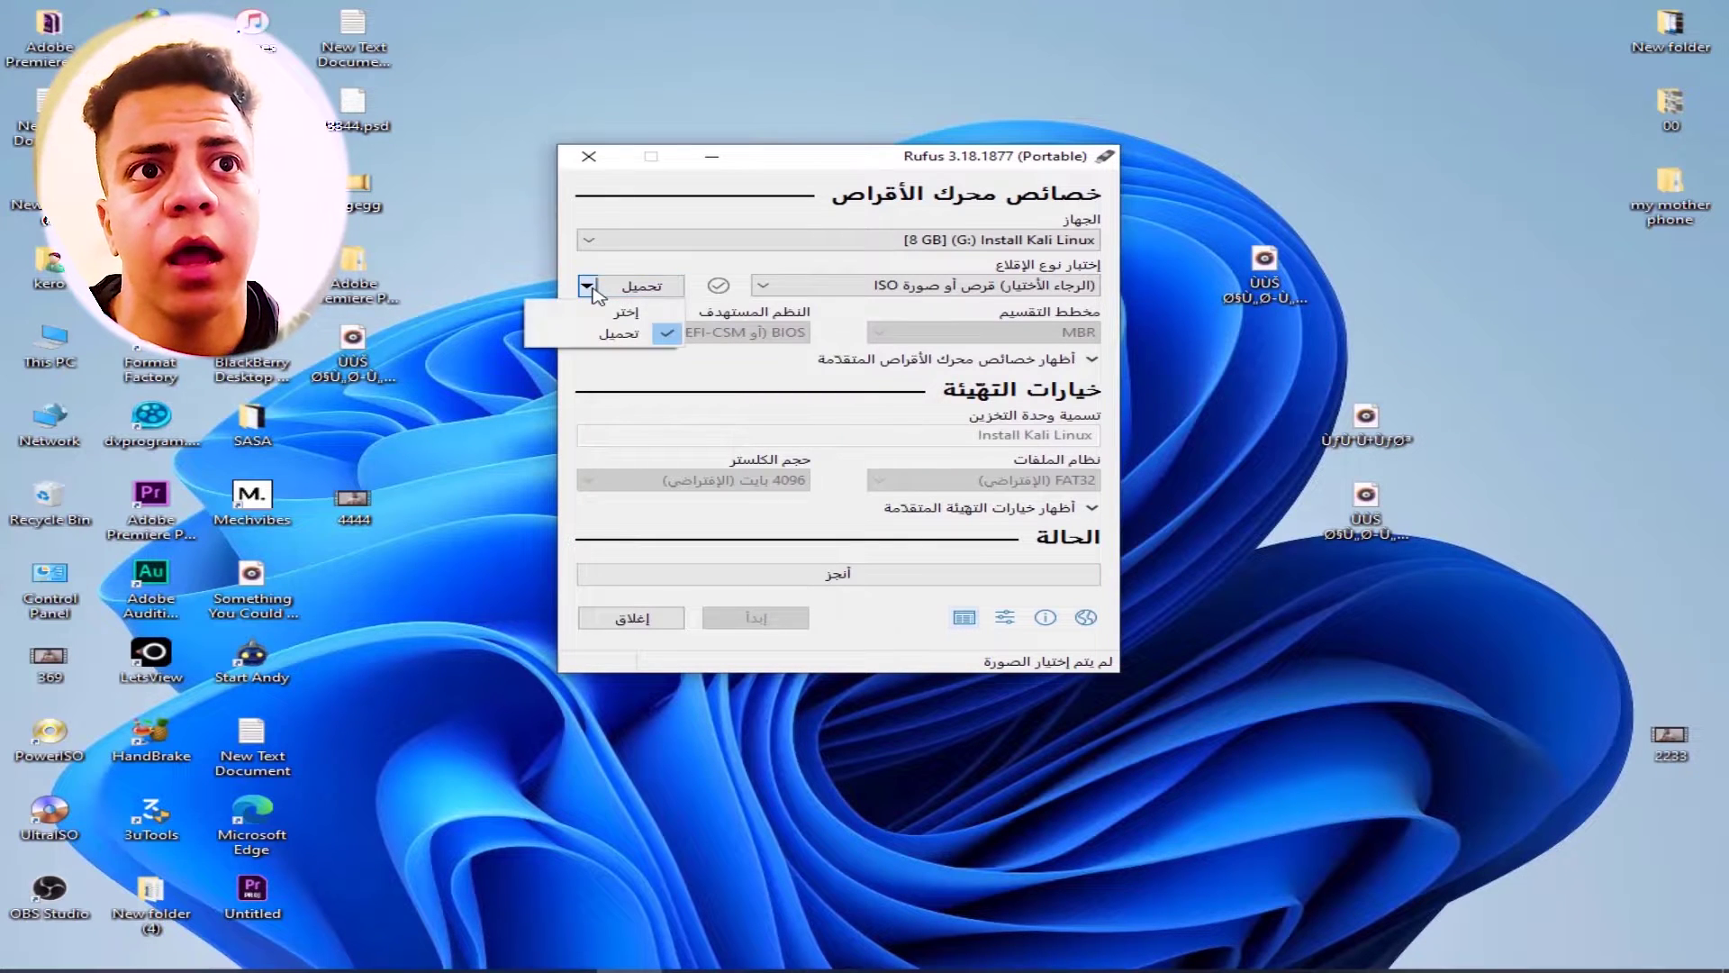
left_click(645, 304)
left_click(648, 300)
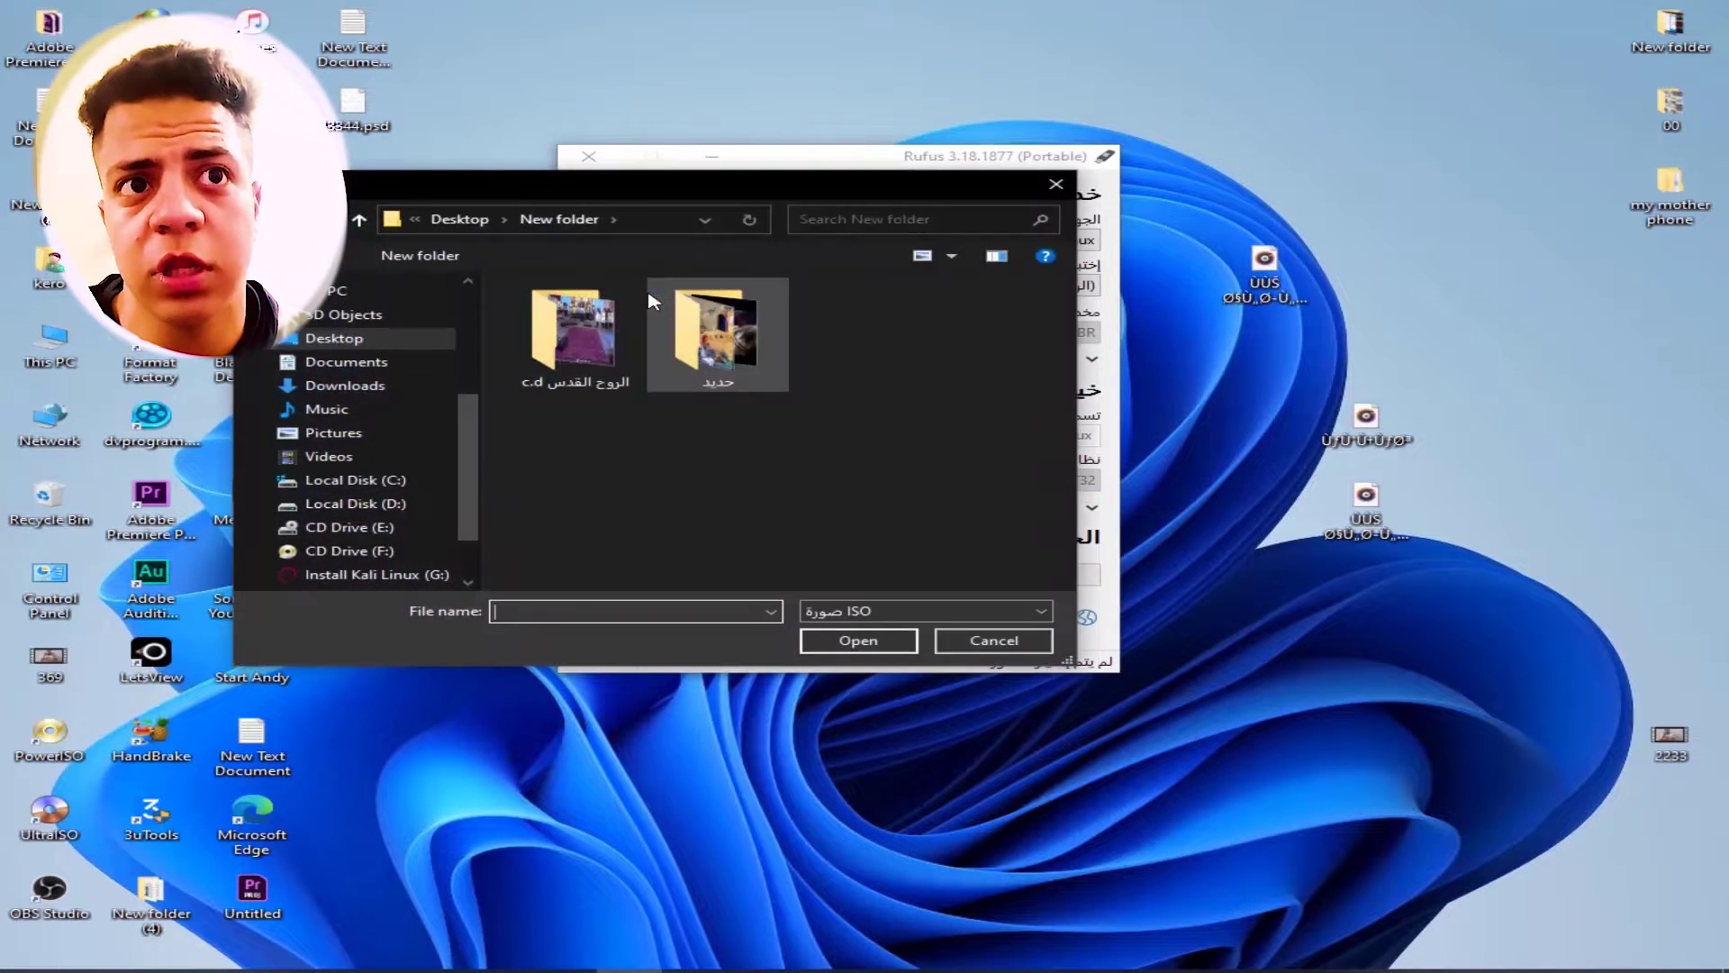
left_click(402, 503)
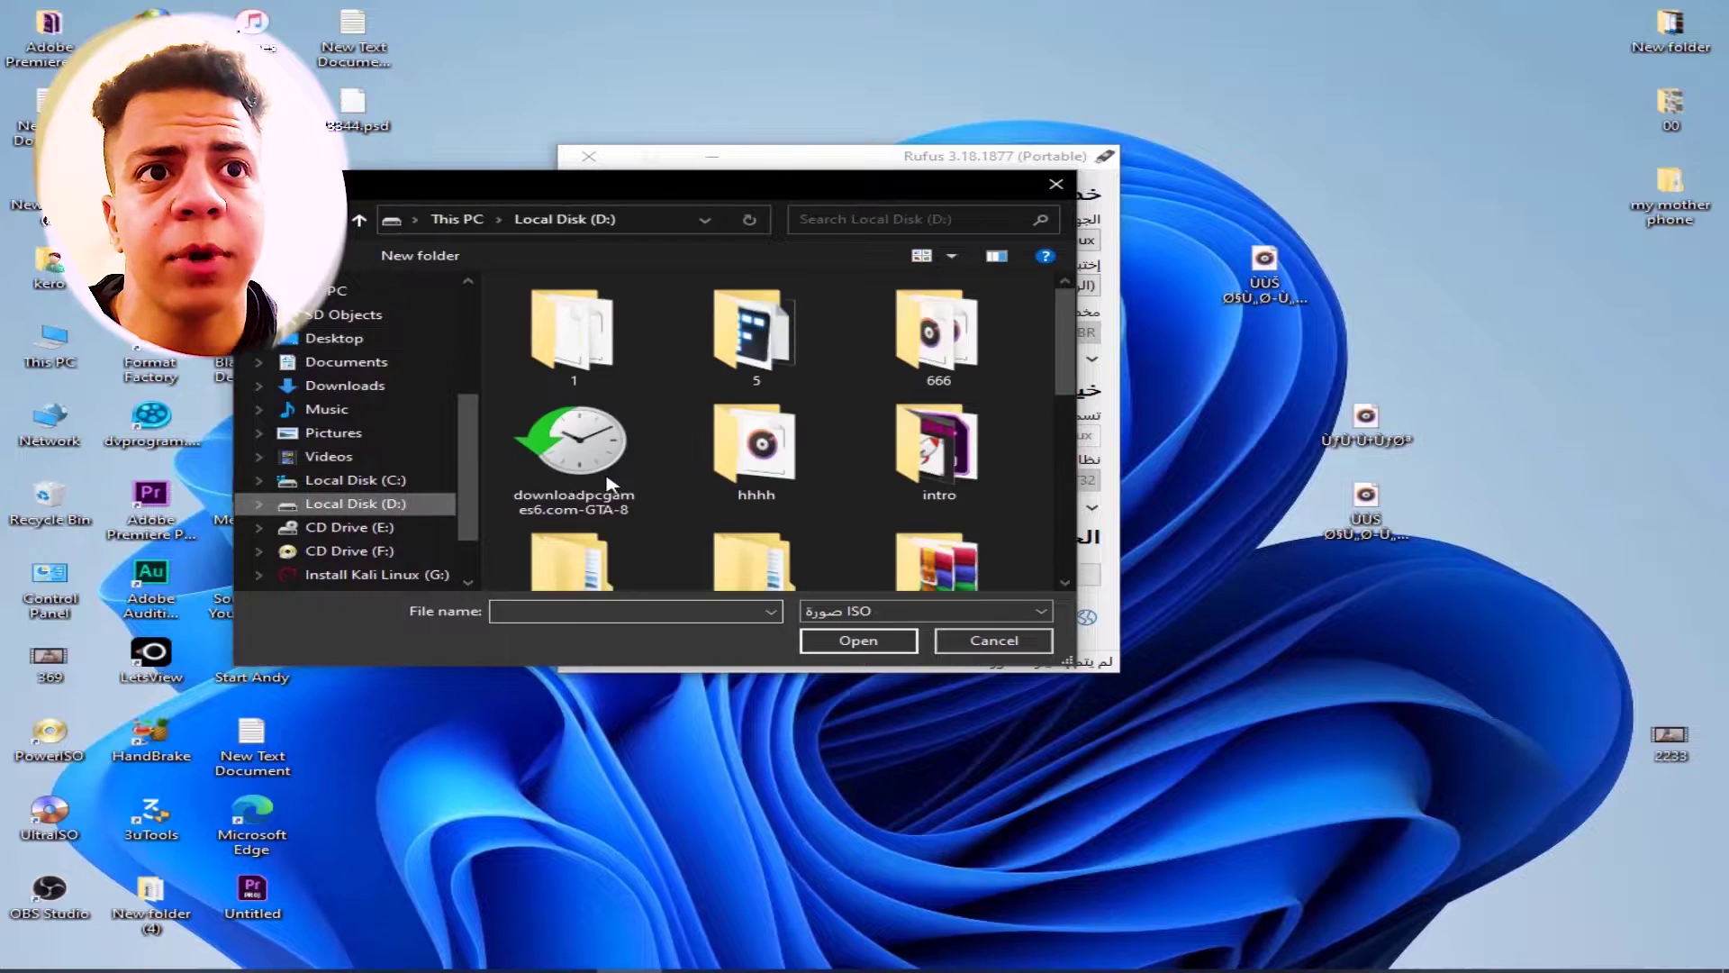
scroll(572, 483, "down", 3)
left_click(737, 527)
double_click(736, 531)
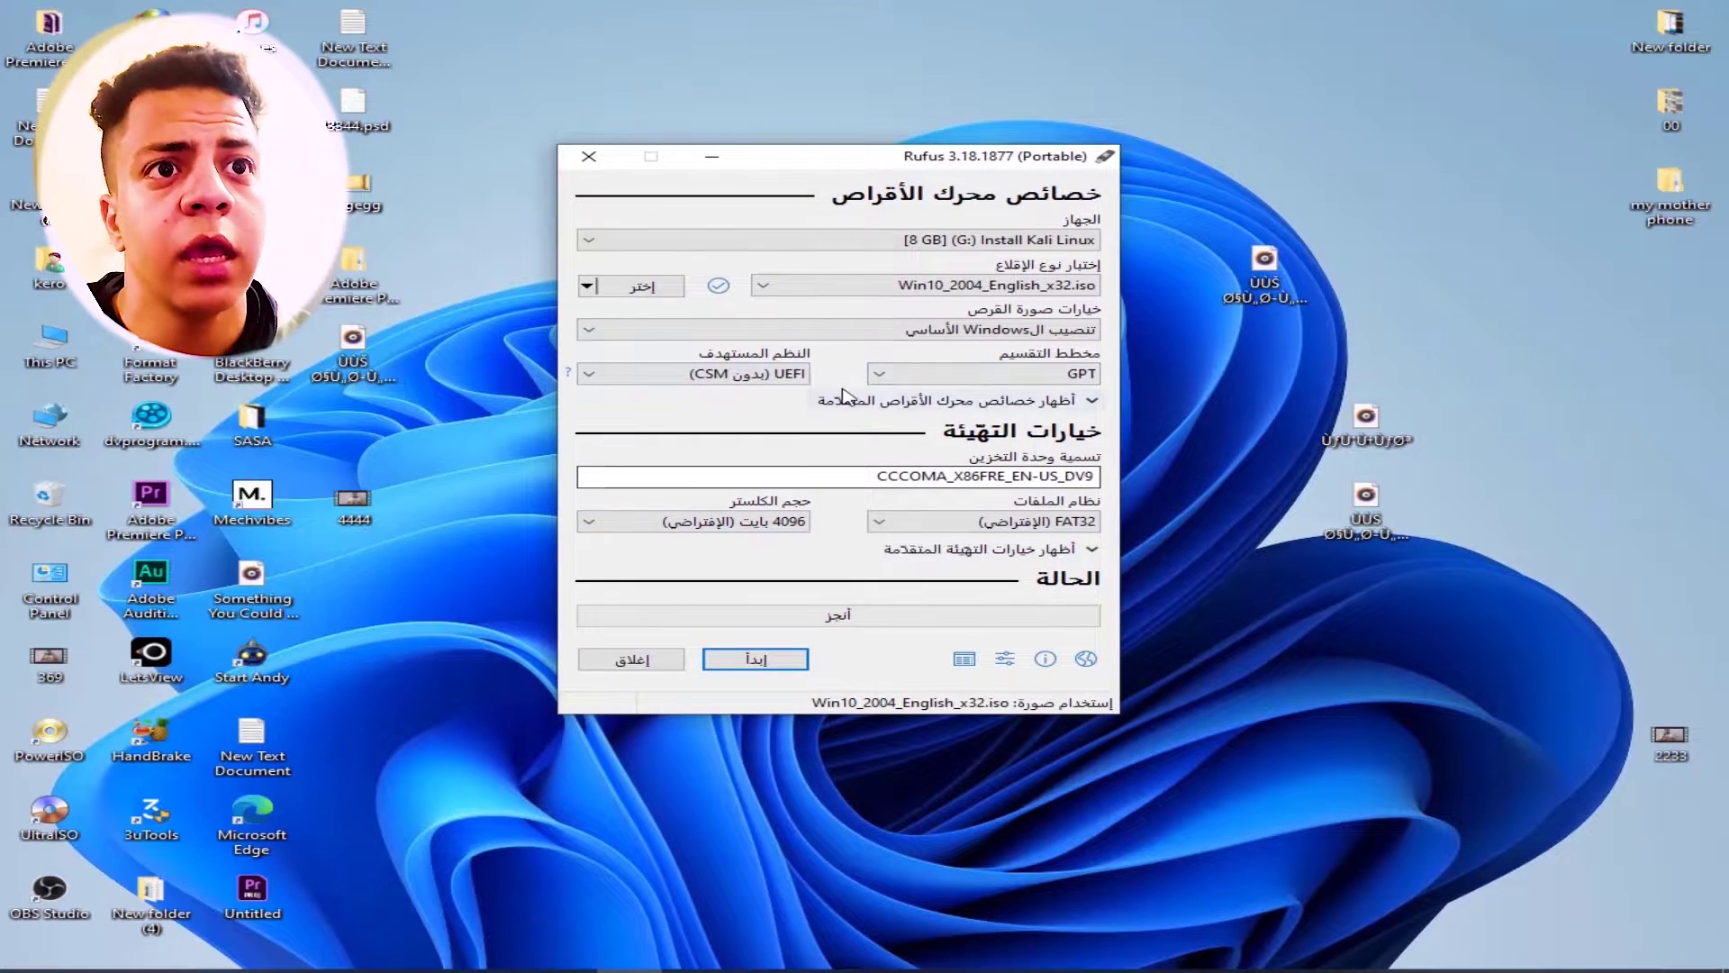
left_click(900, 377)
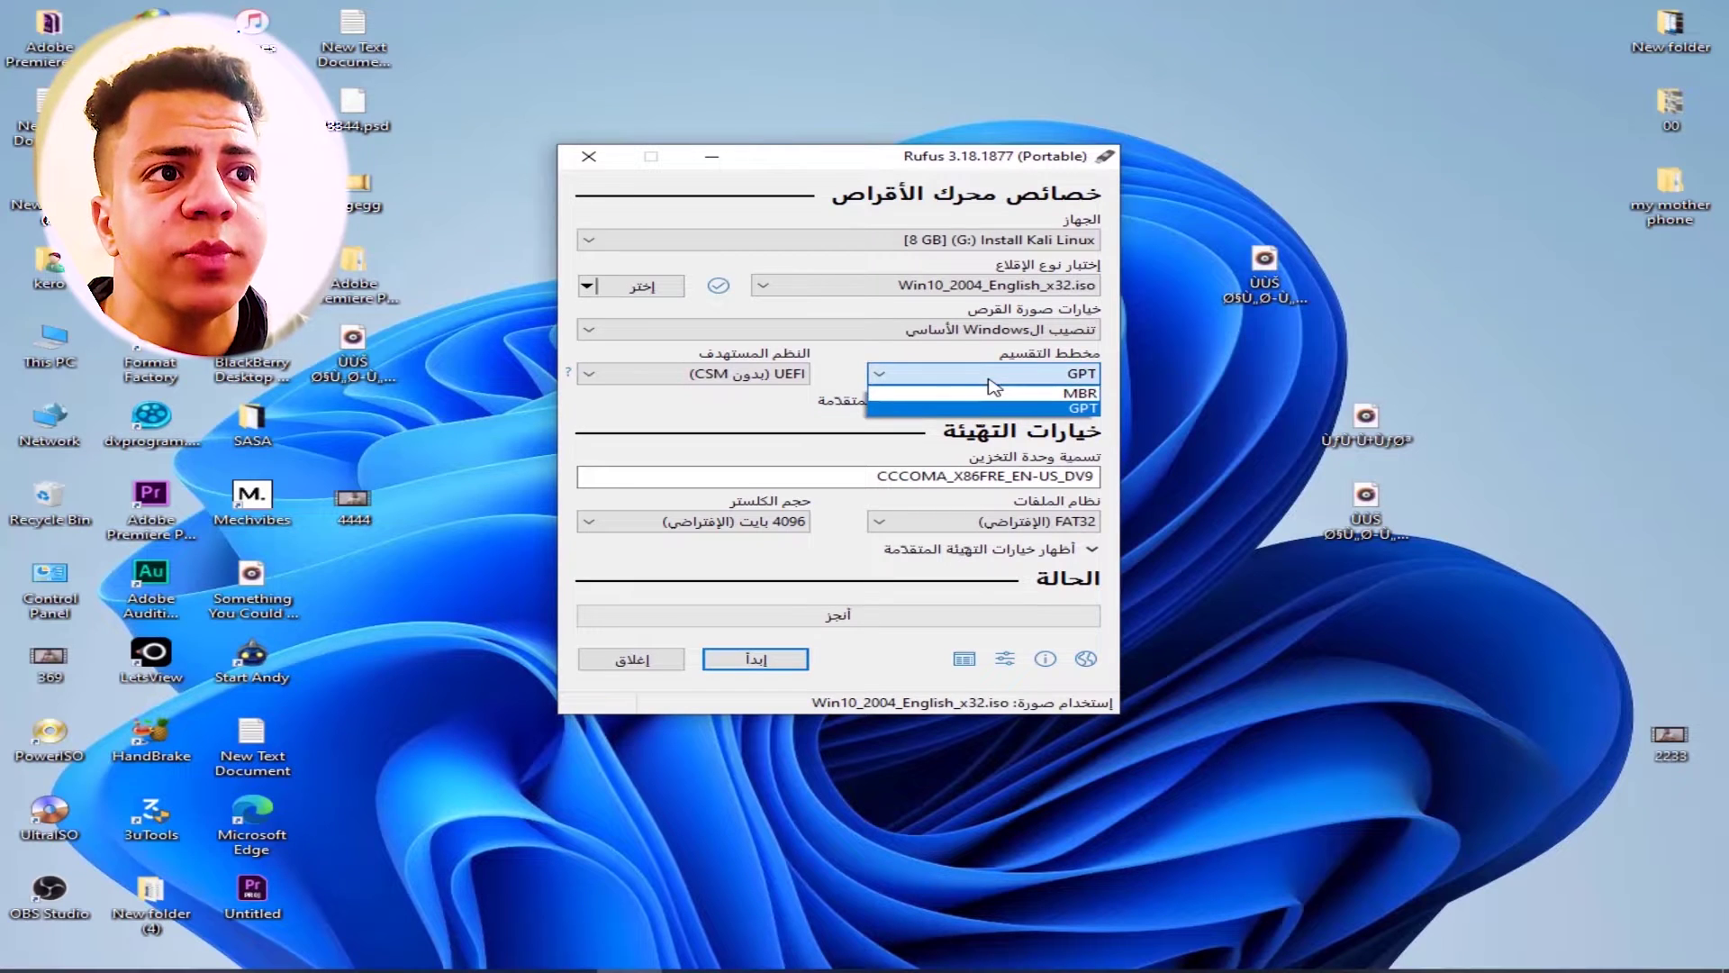
left_click(1022, 403)
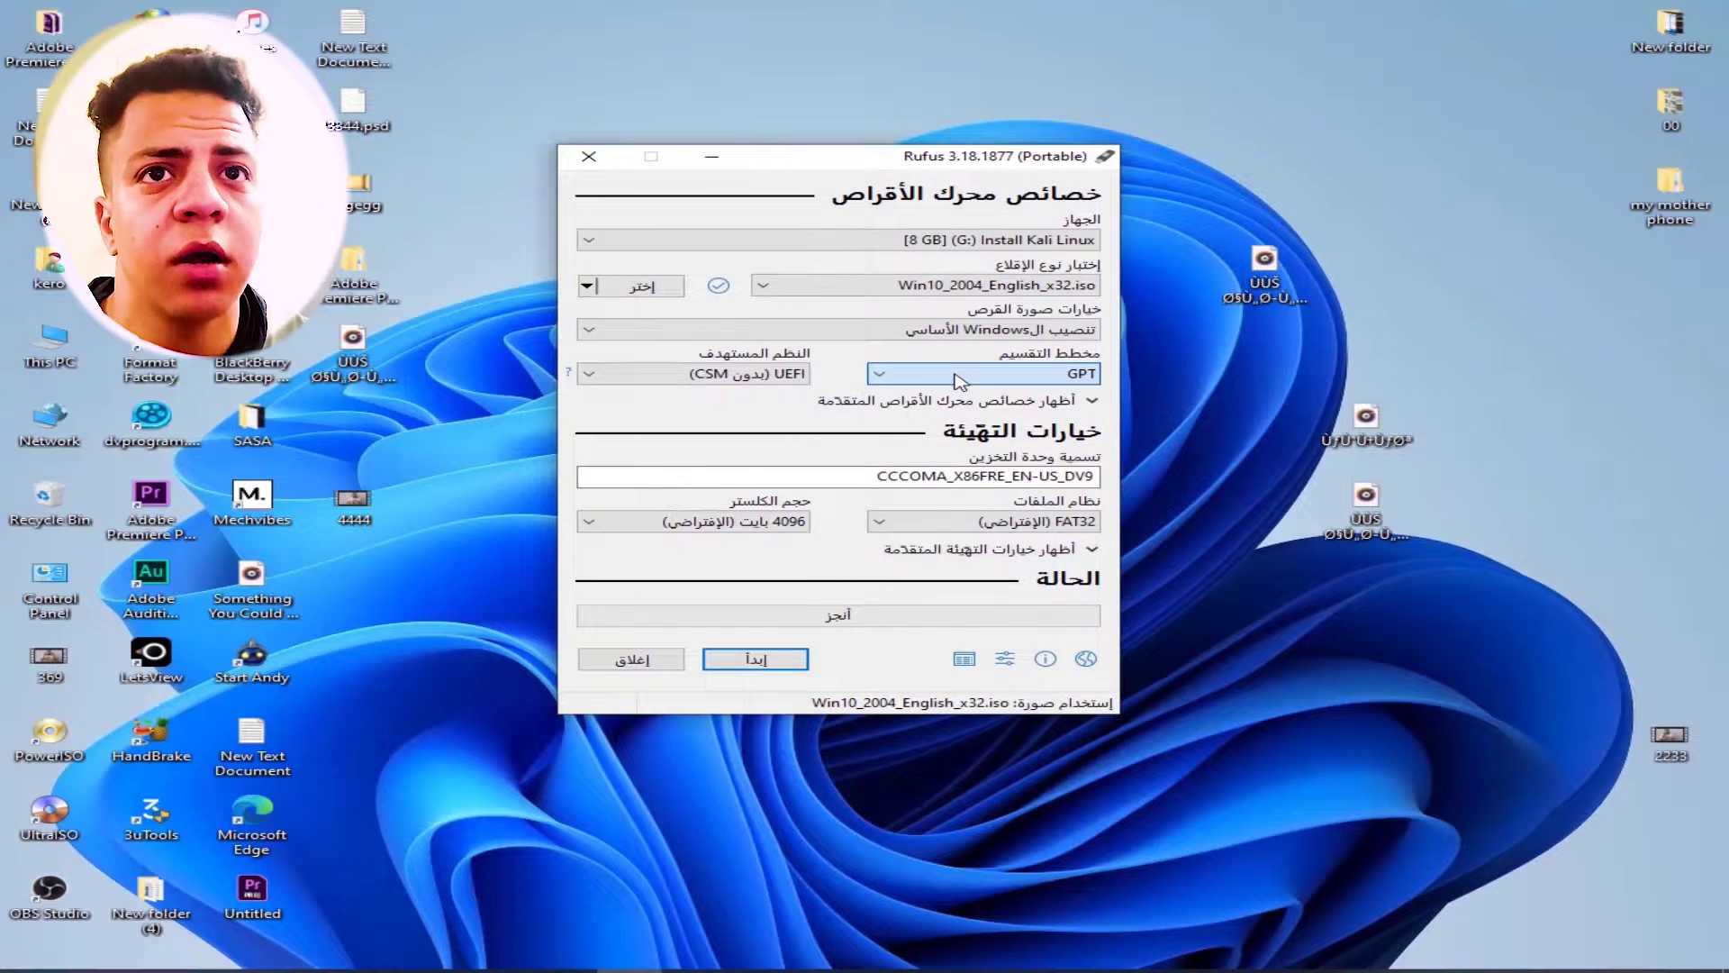
Check the partition style of Disk 1 (D:) in Disk Management, and review the Rufus partition scheme options while leaving GPT selected.
right_click(47, 351)
left_click(107, 407)
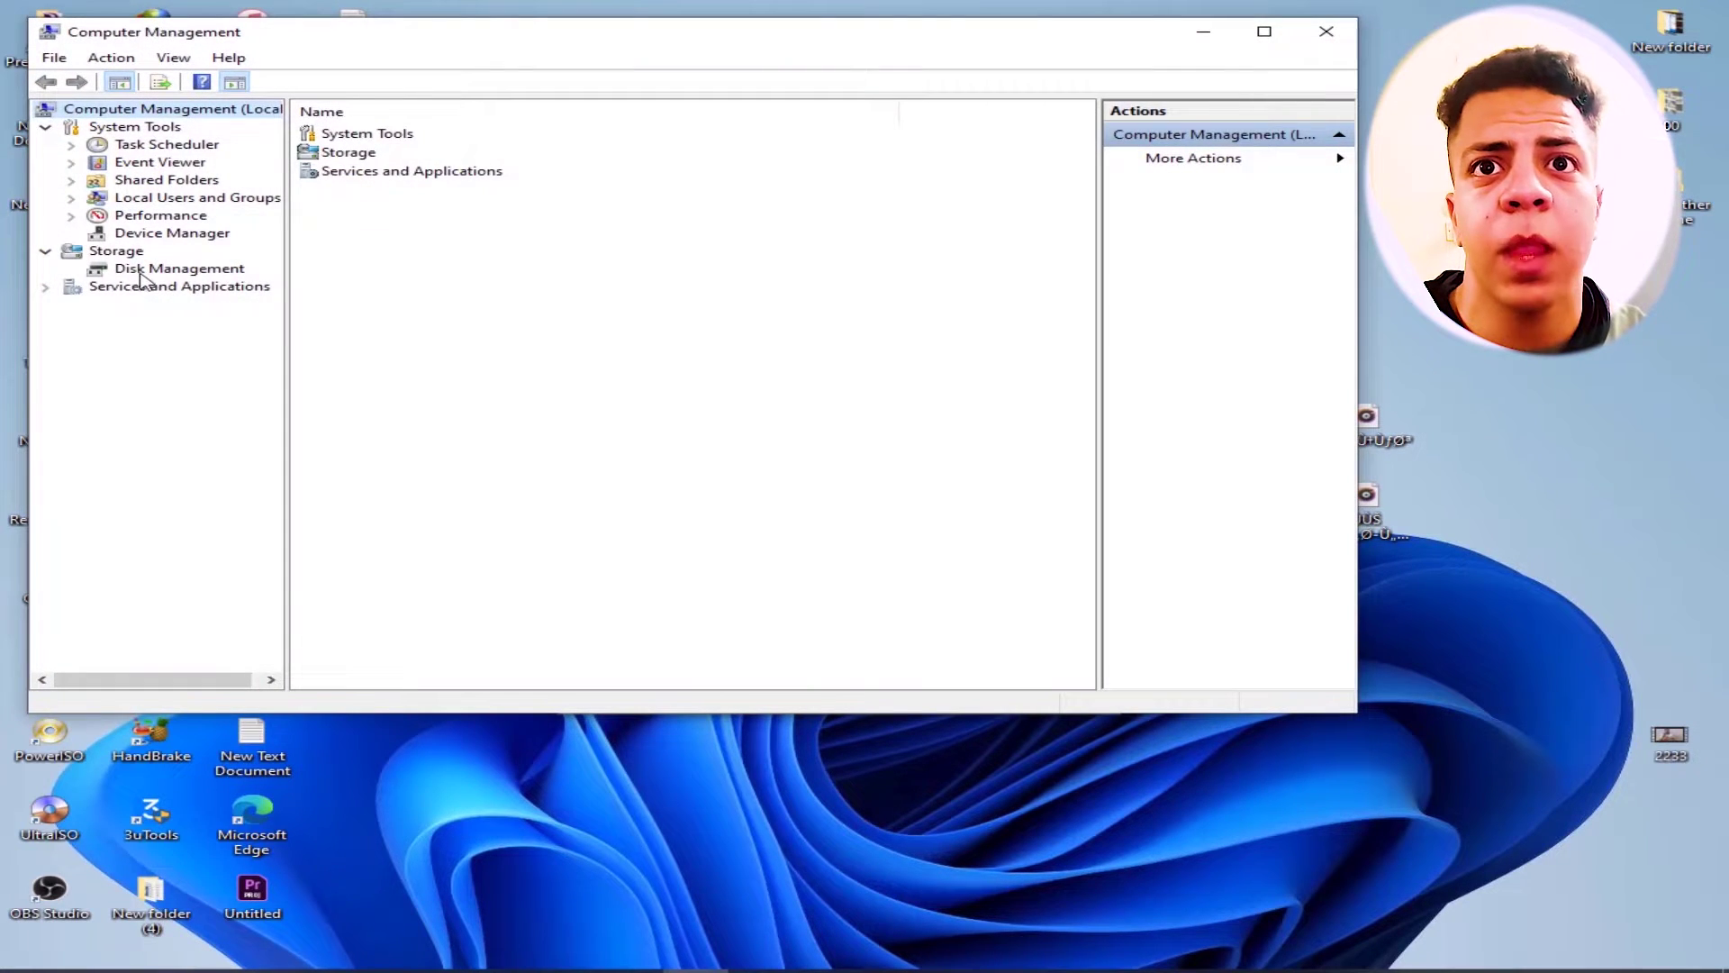
left_click(143, 270)
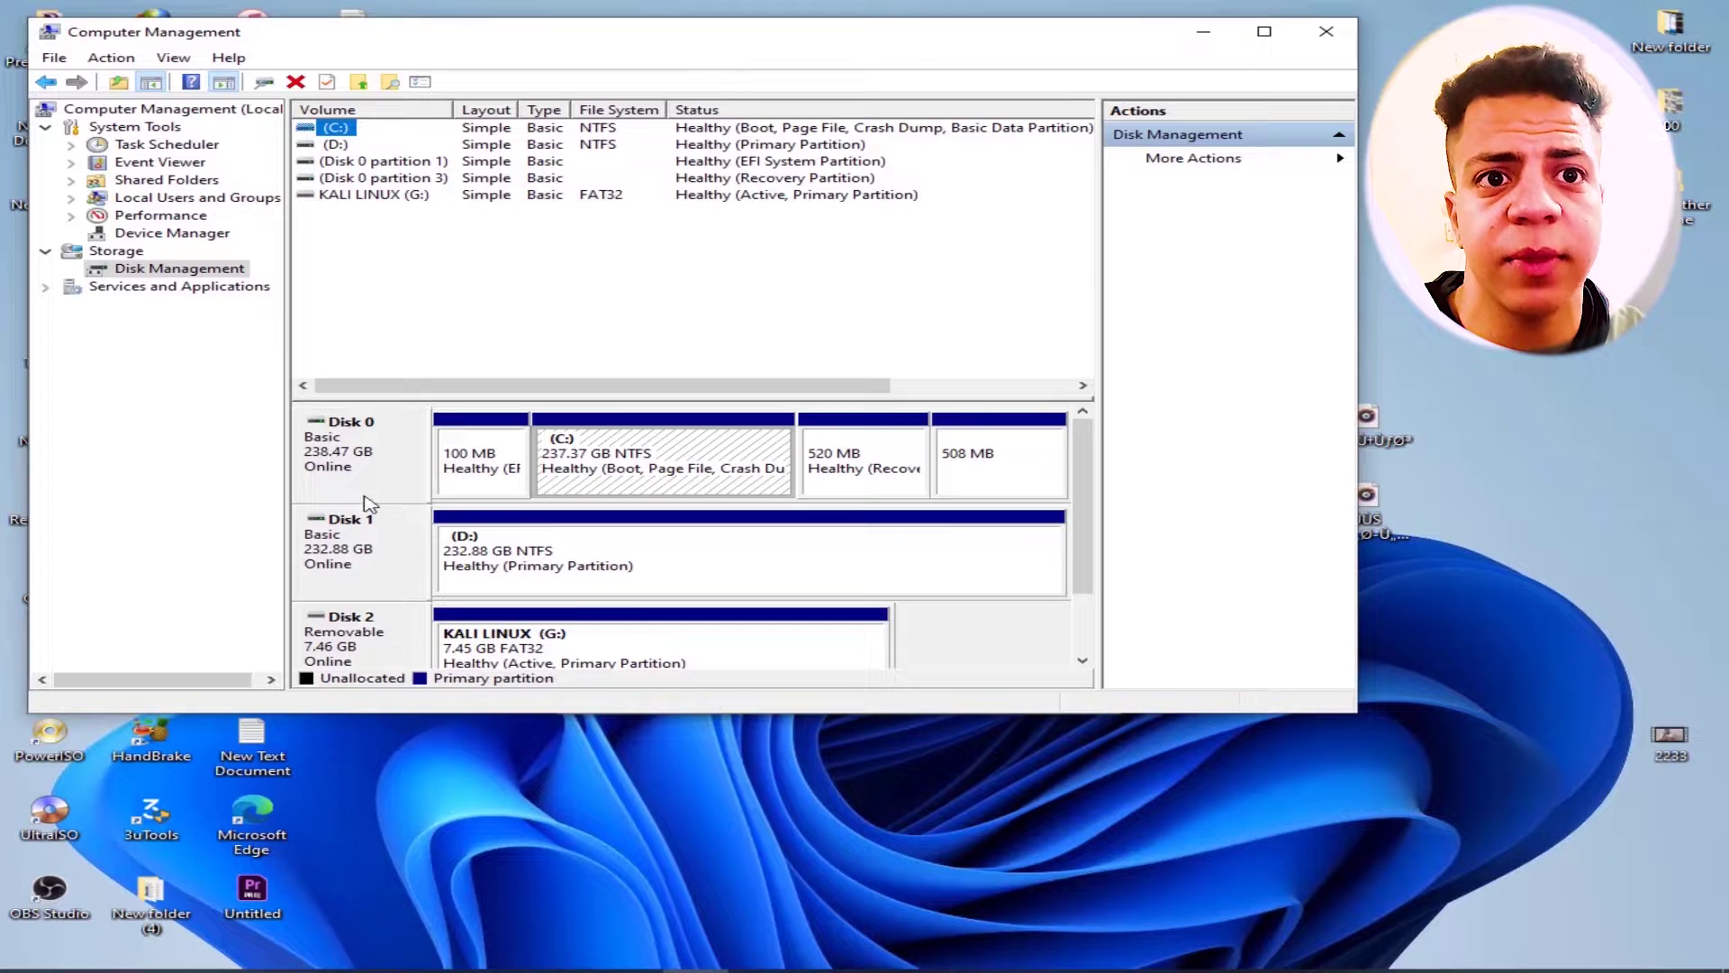
left_click(592, 565)
right_click(364, 522)
left_click(543, 714)
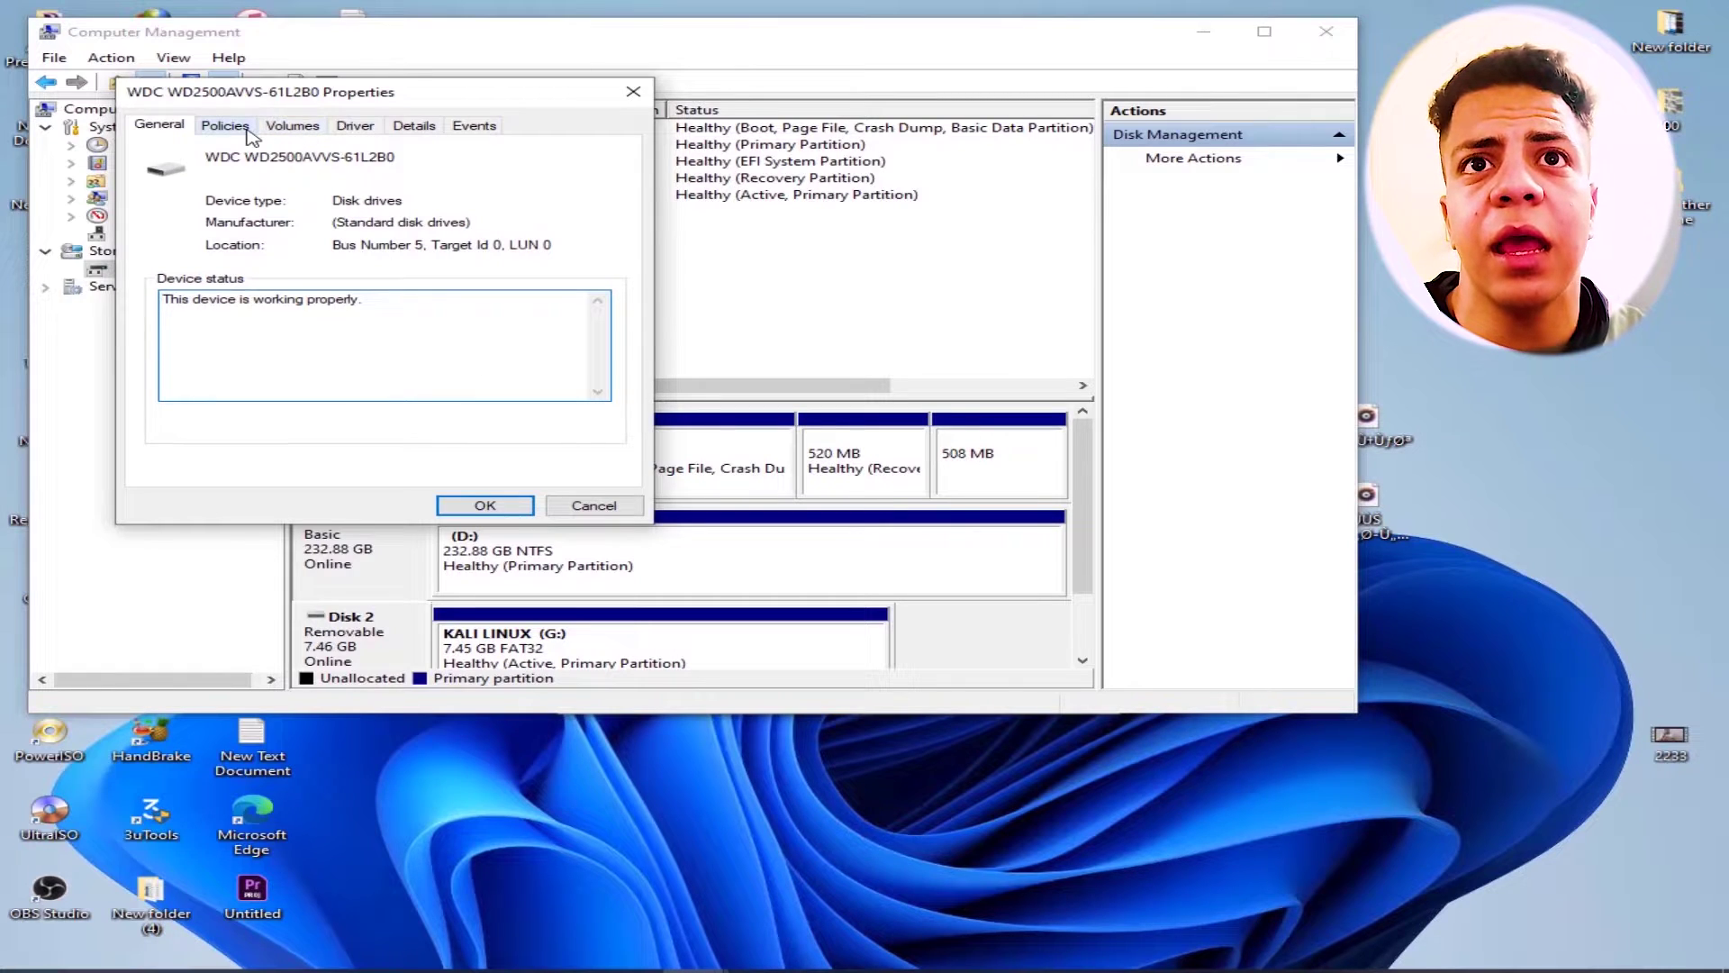
left_click(407, 131)
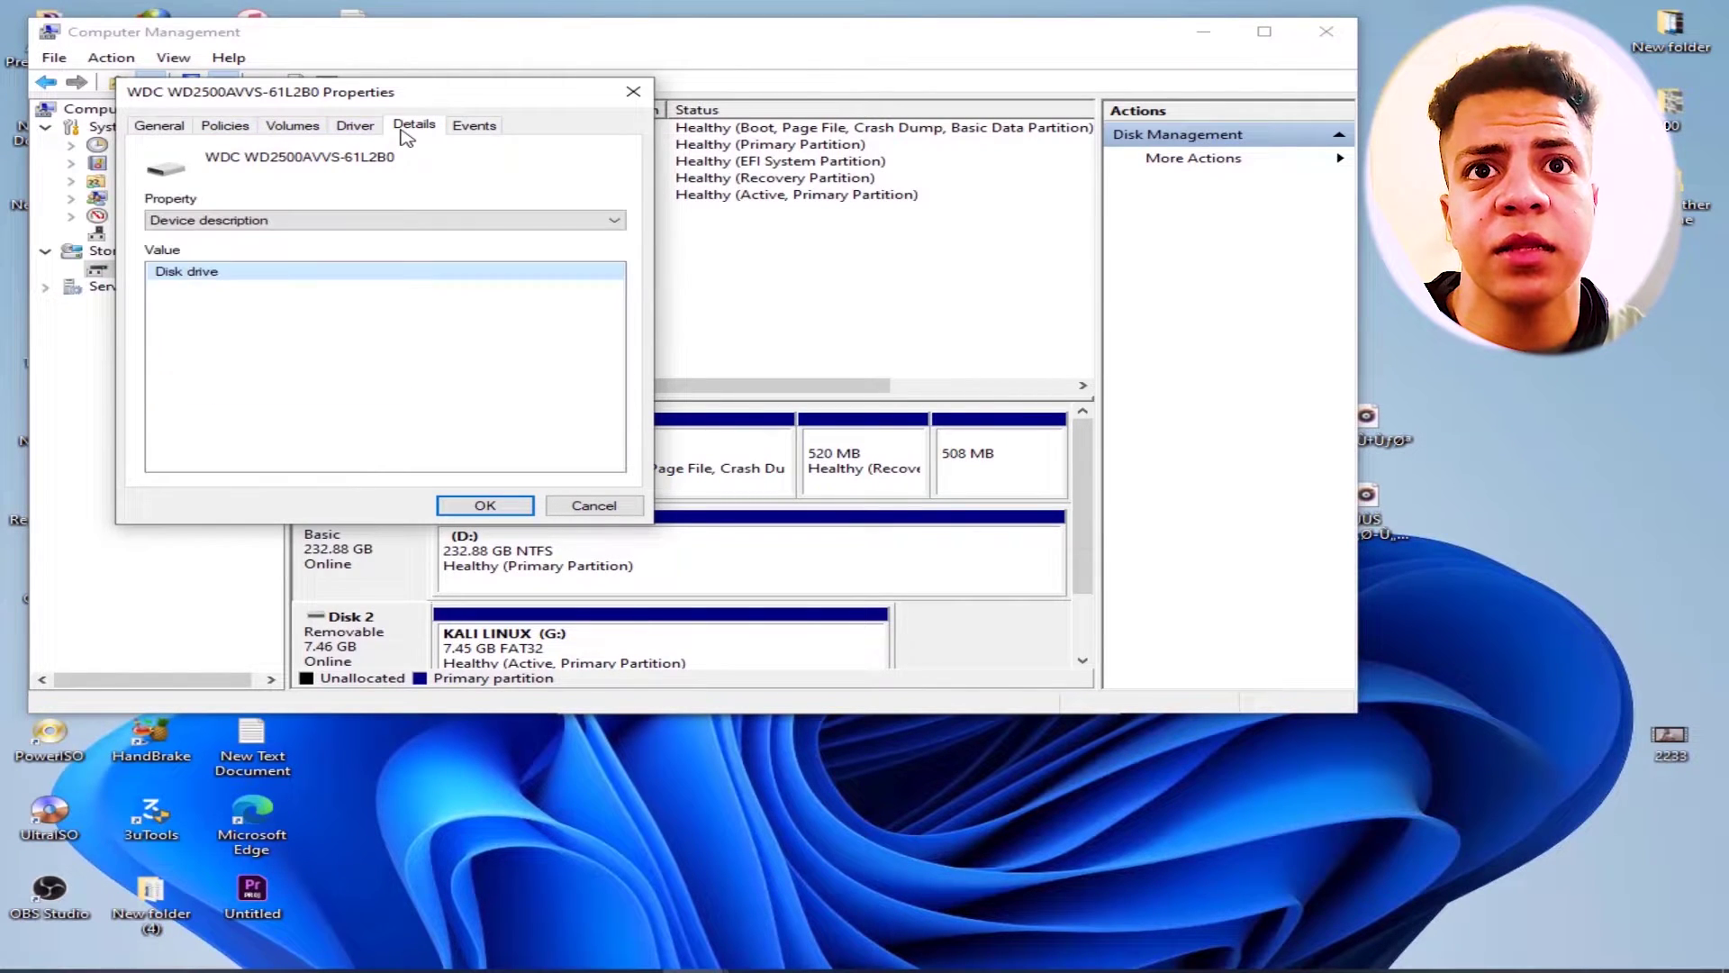
left_click(283, 131)
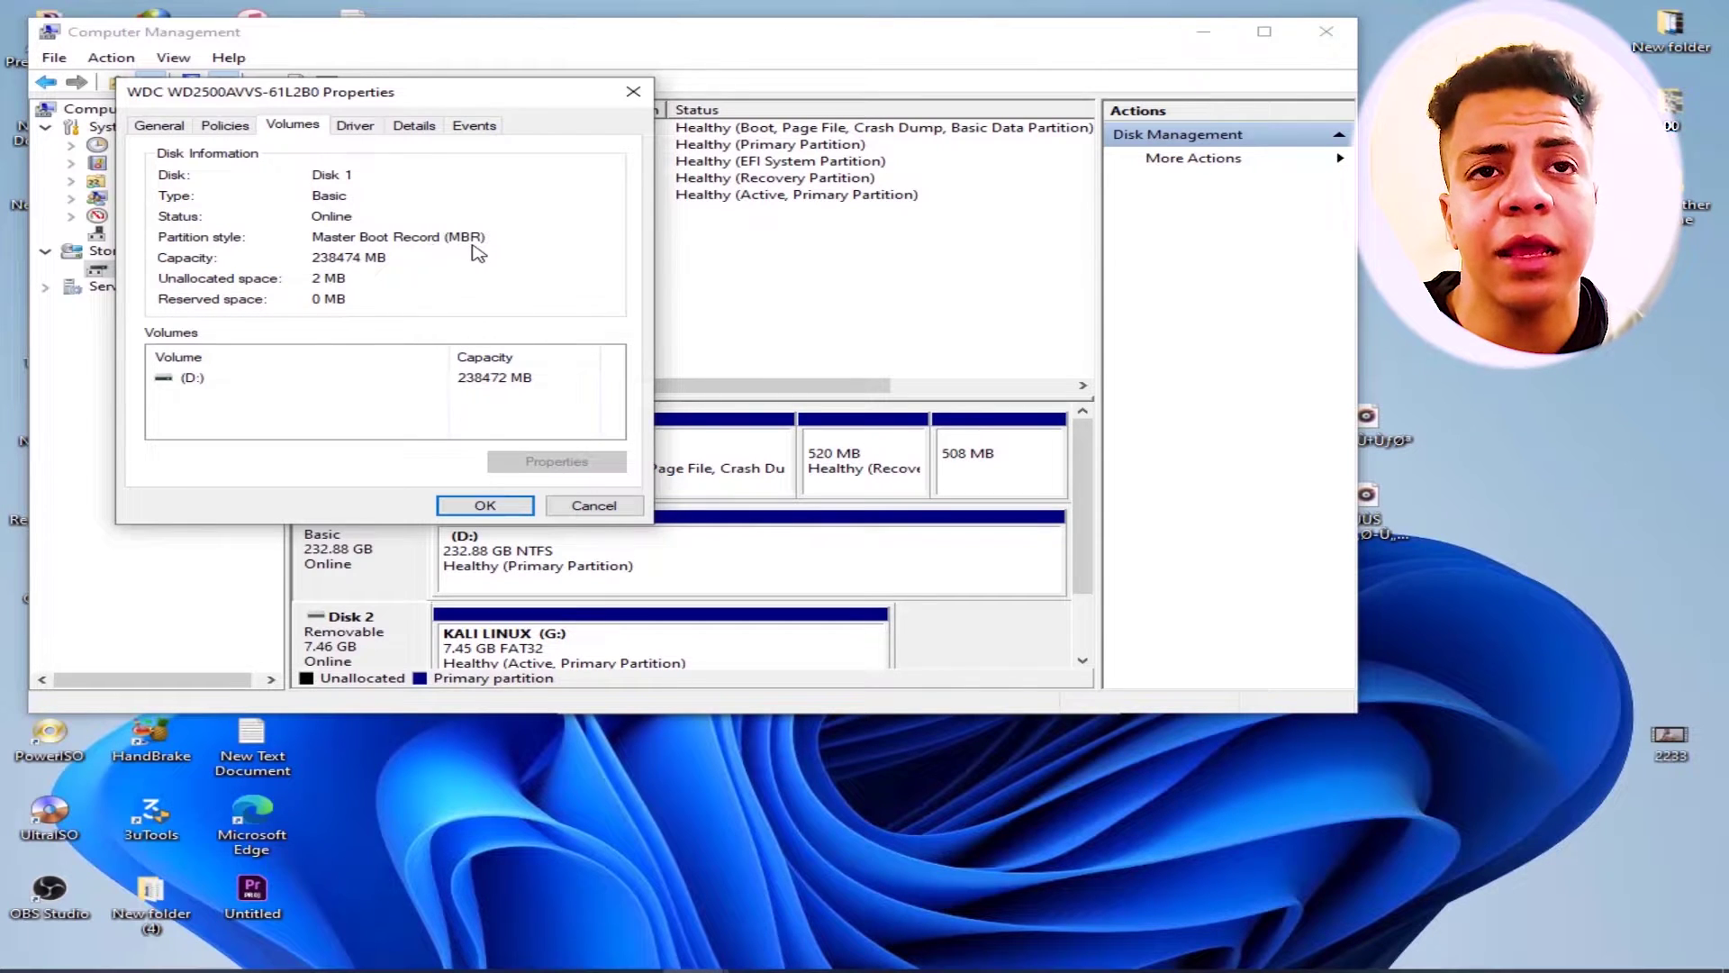
left_click(594, 505)
left_click(1321, 34)
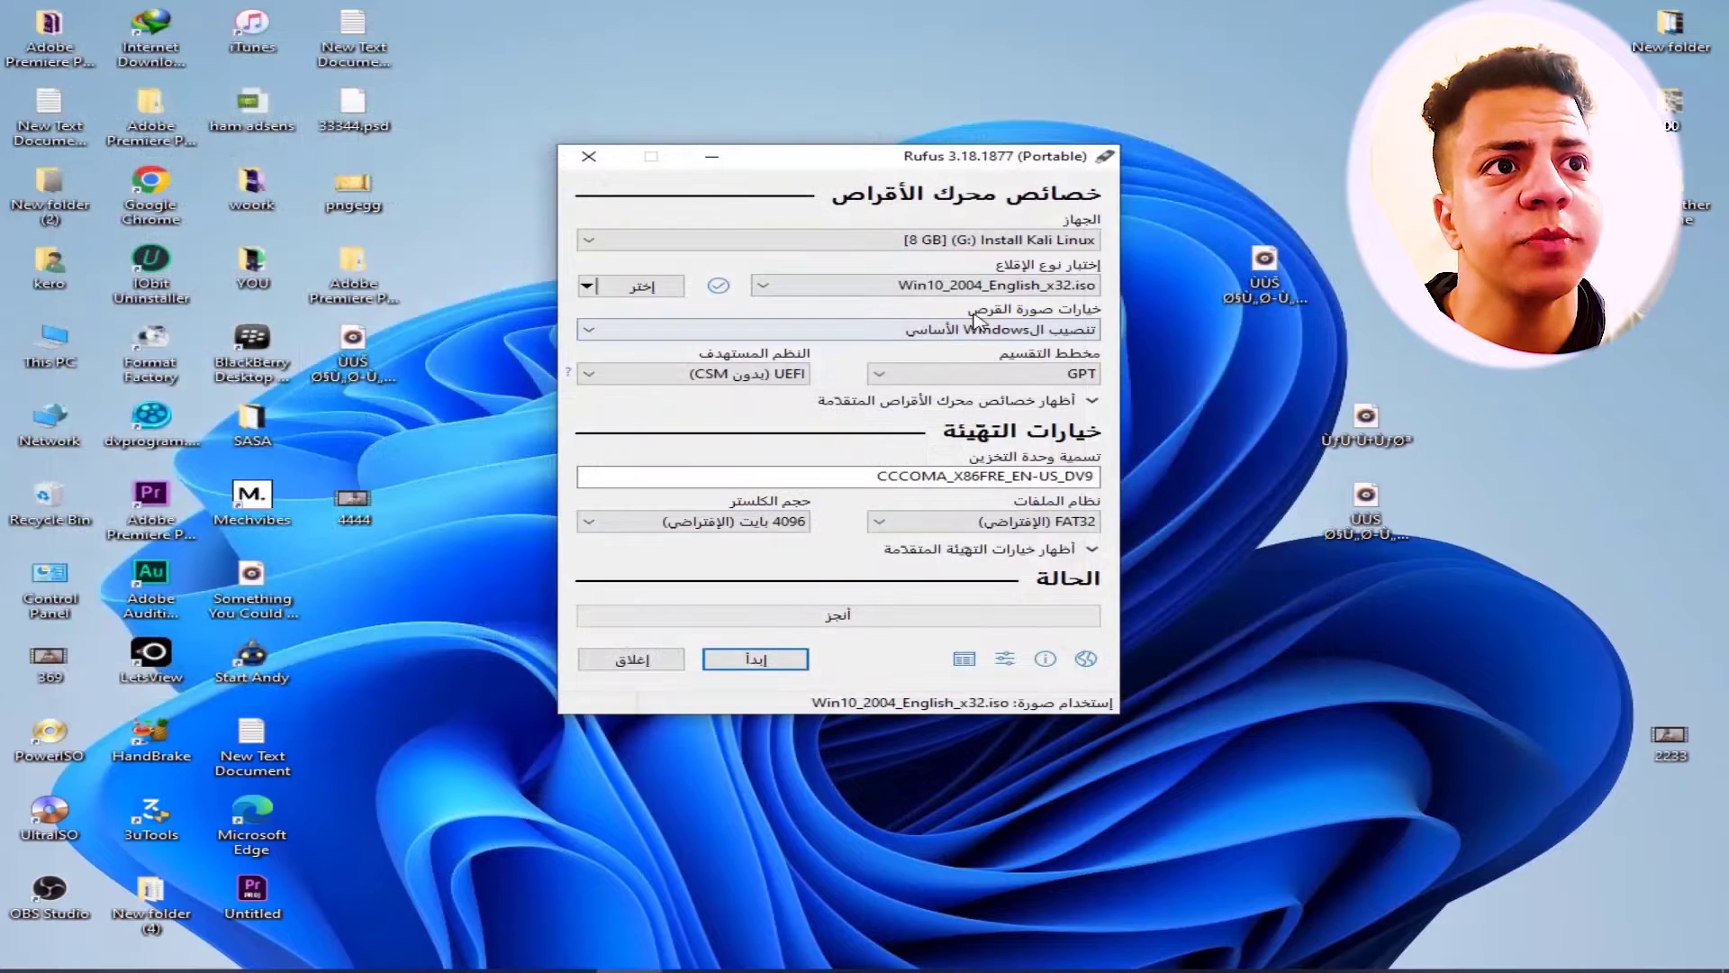
left_click(998, 376)
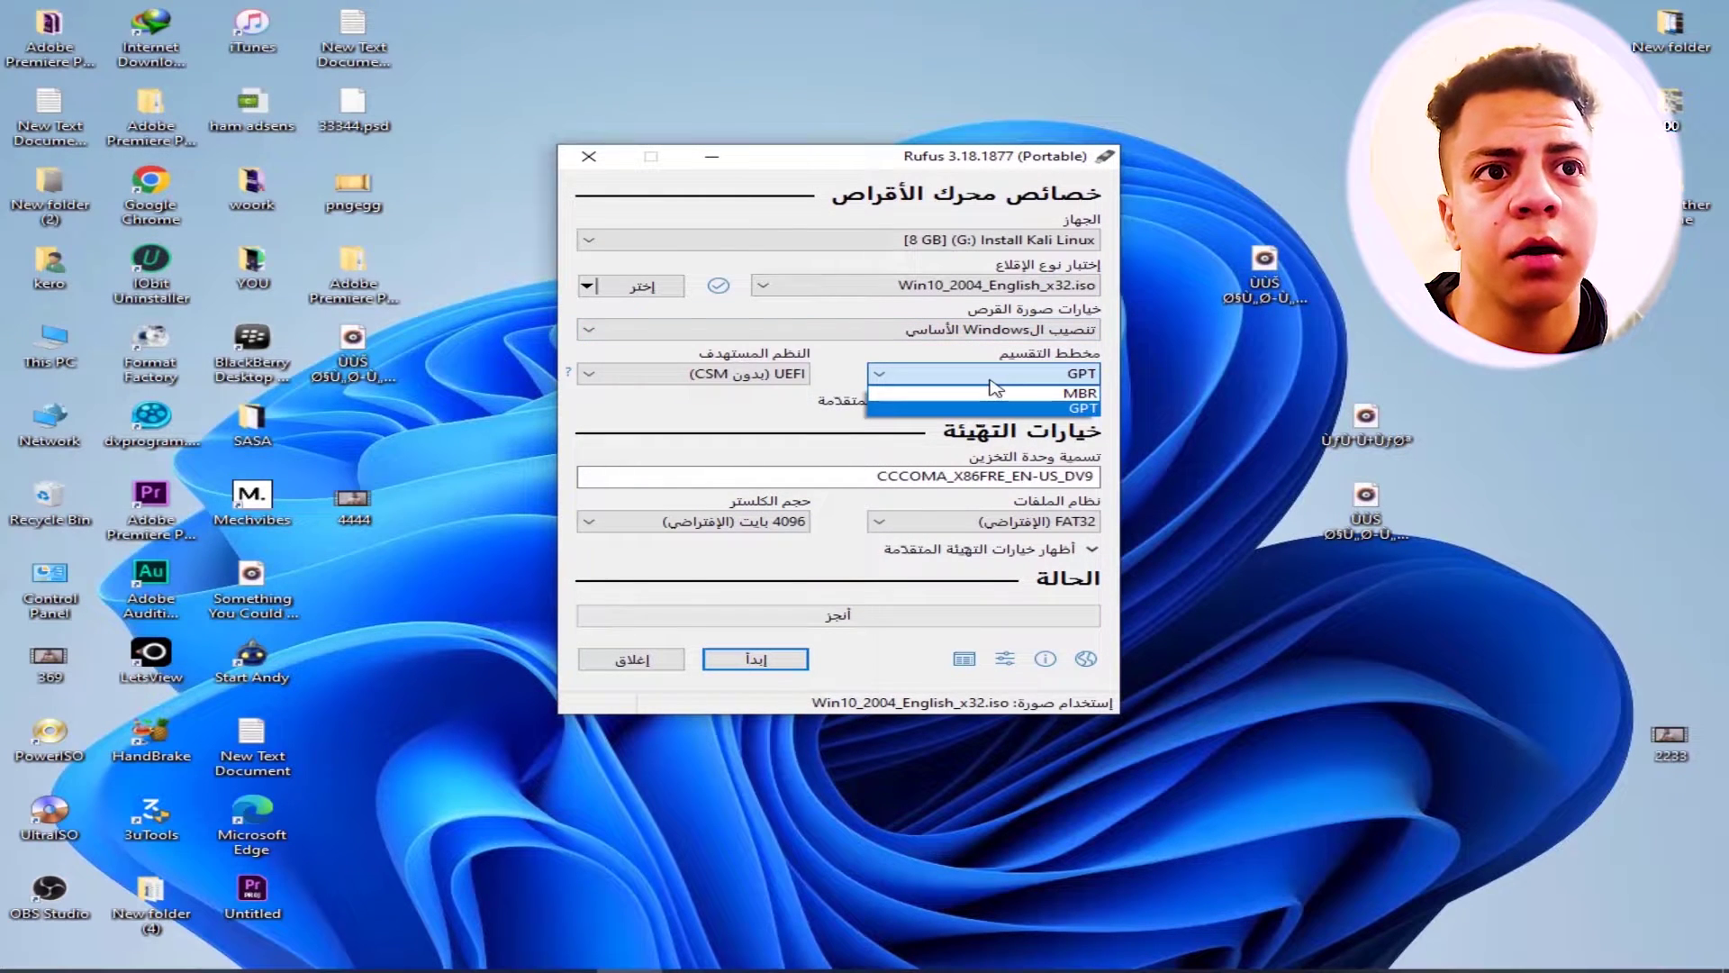
left_click(990, 380)
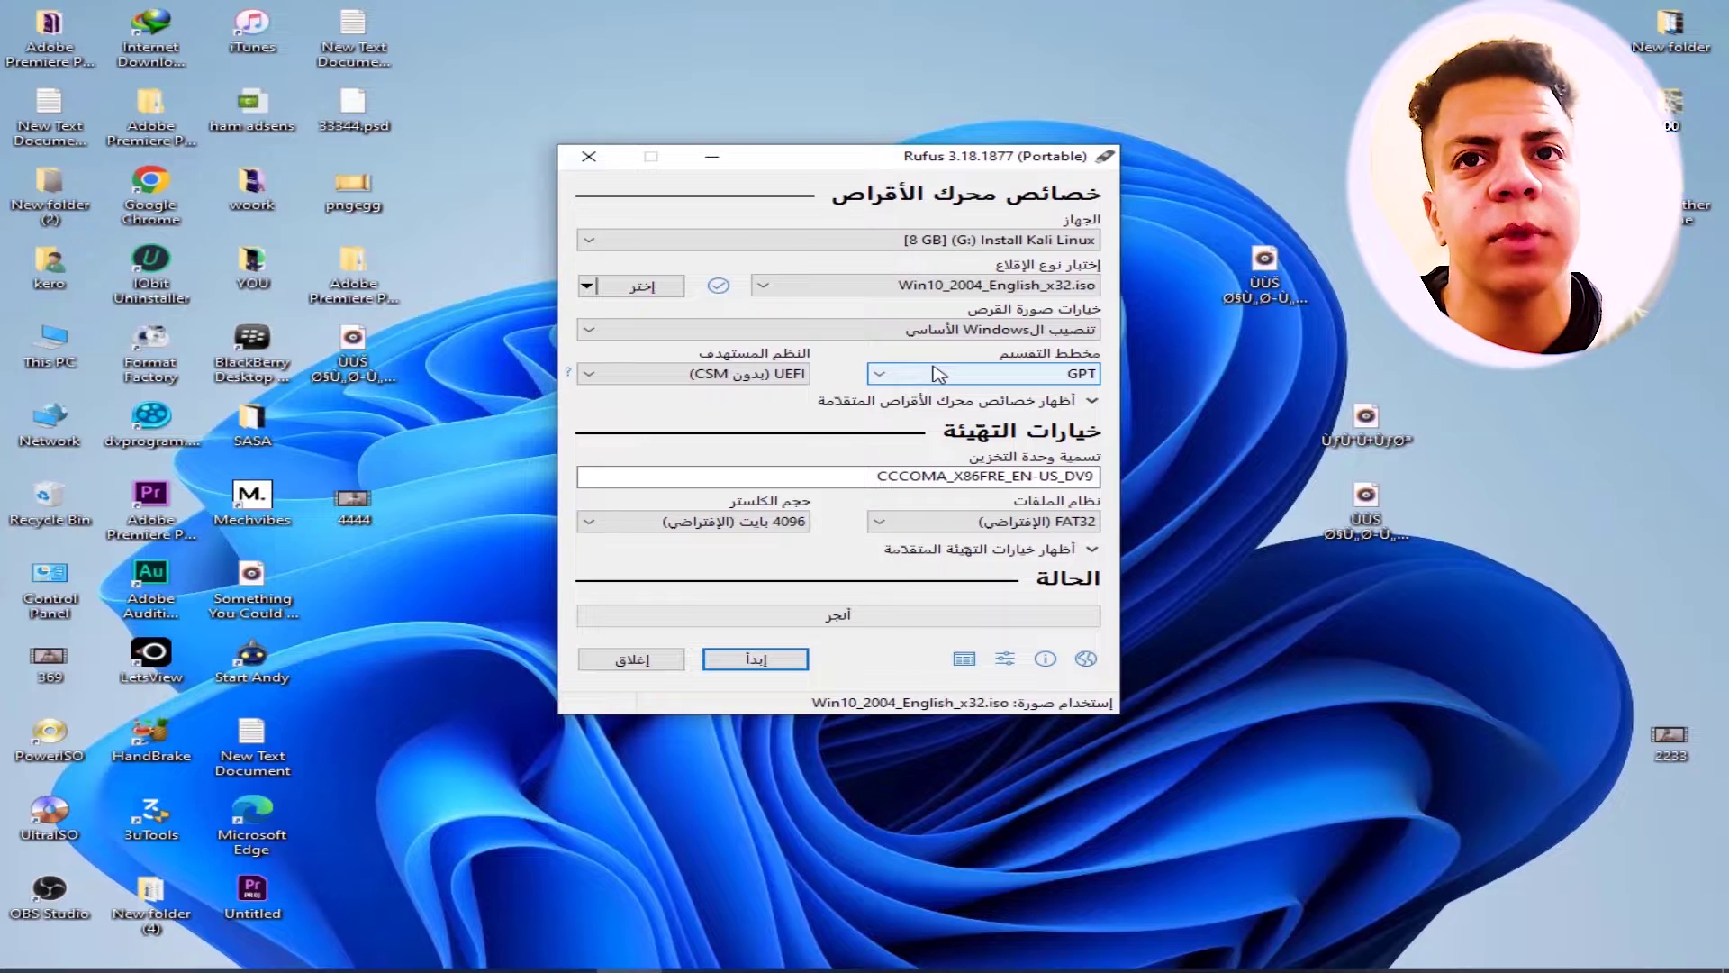
Look at the Install Kali Linux (G:) drive in This PC, and close Rufus.
double_click(50, 344)
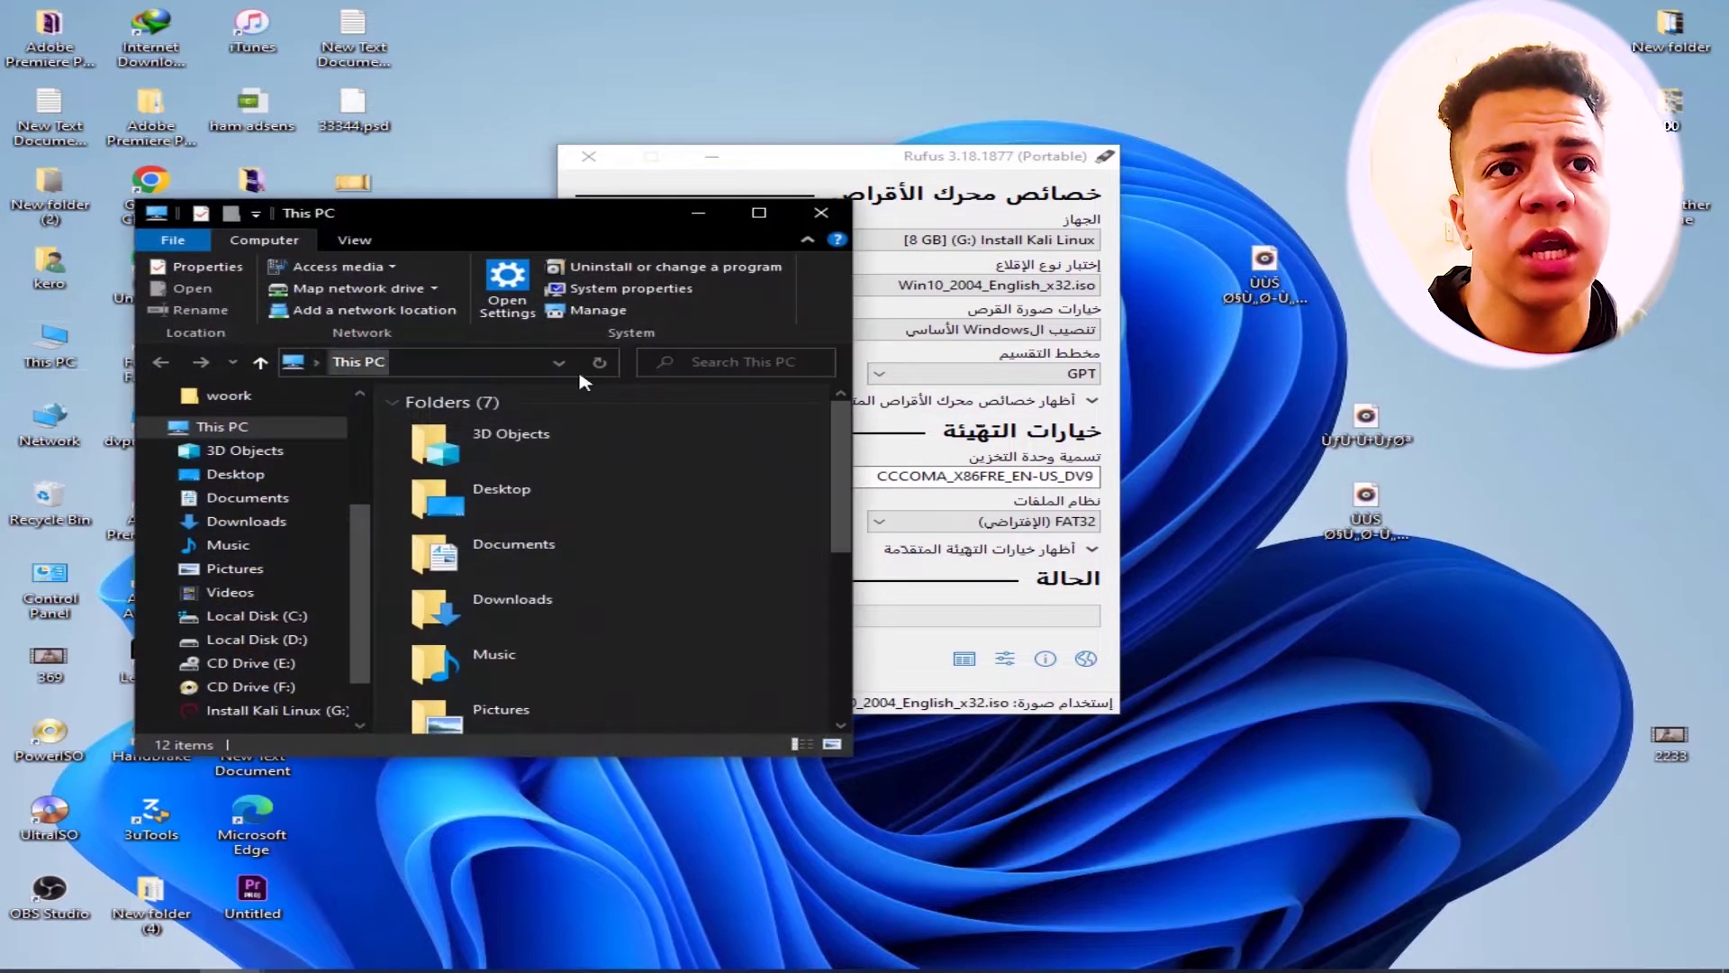
left_click(759, 213)
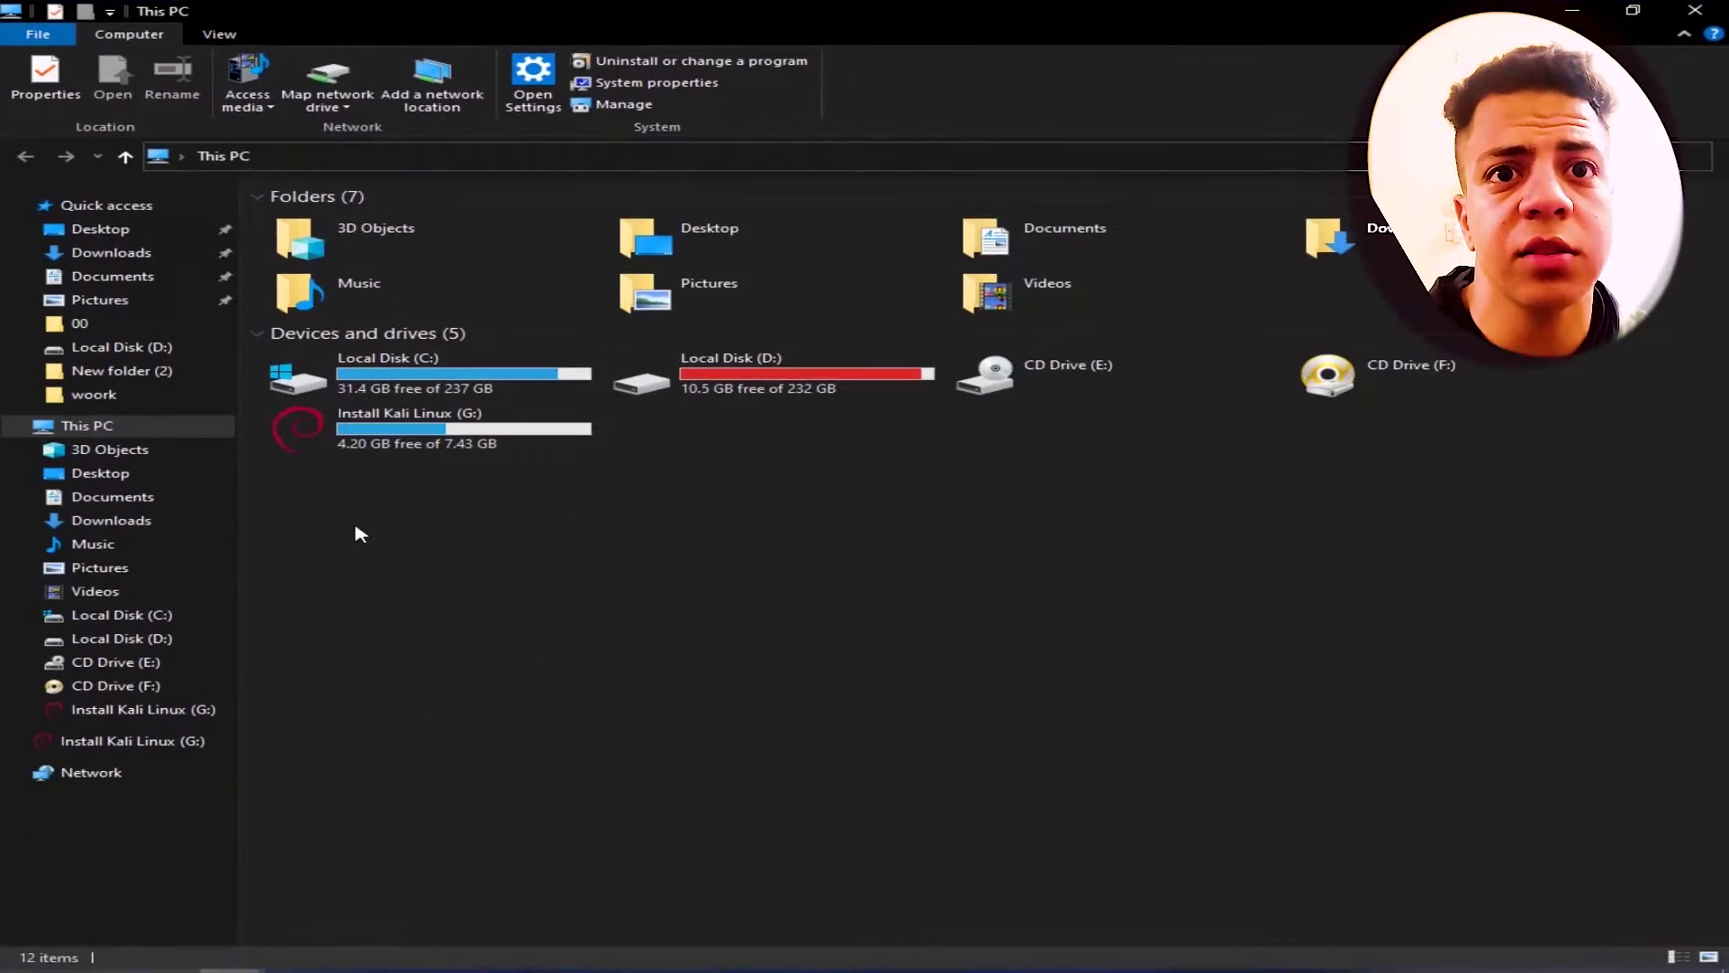
left_click_drag(351, 522, 306, 437)
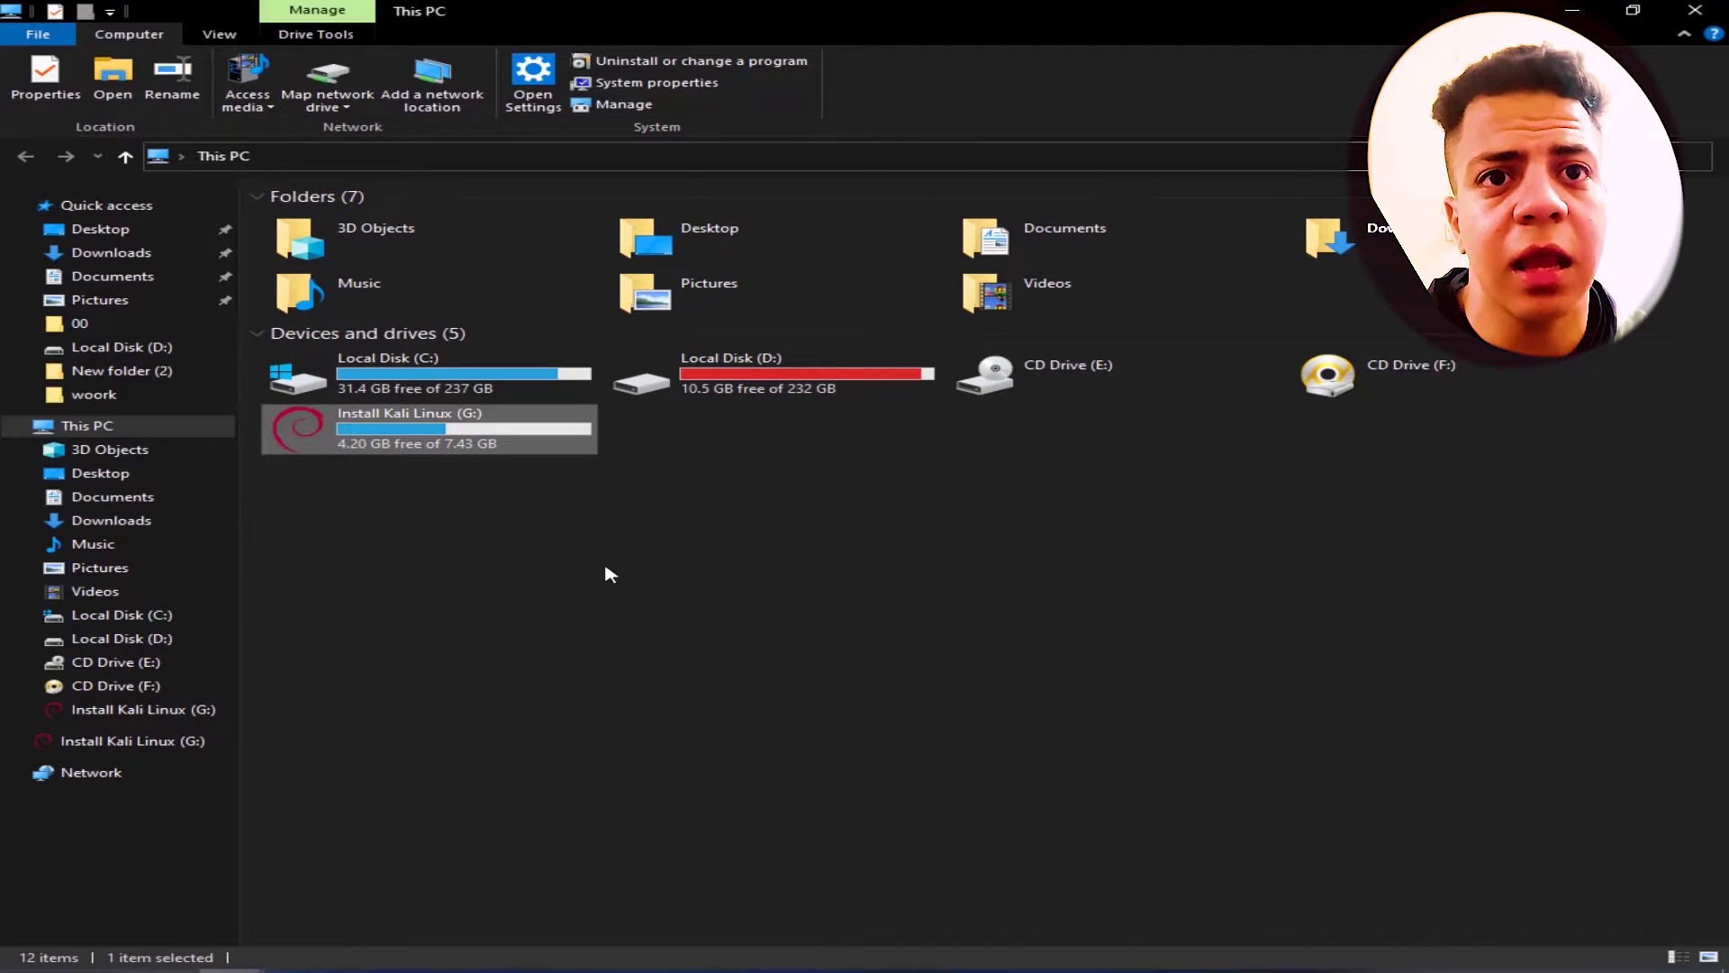
left_click(609, 573)
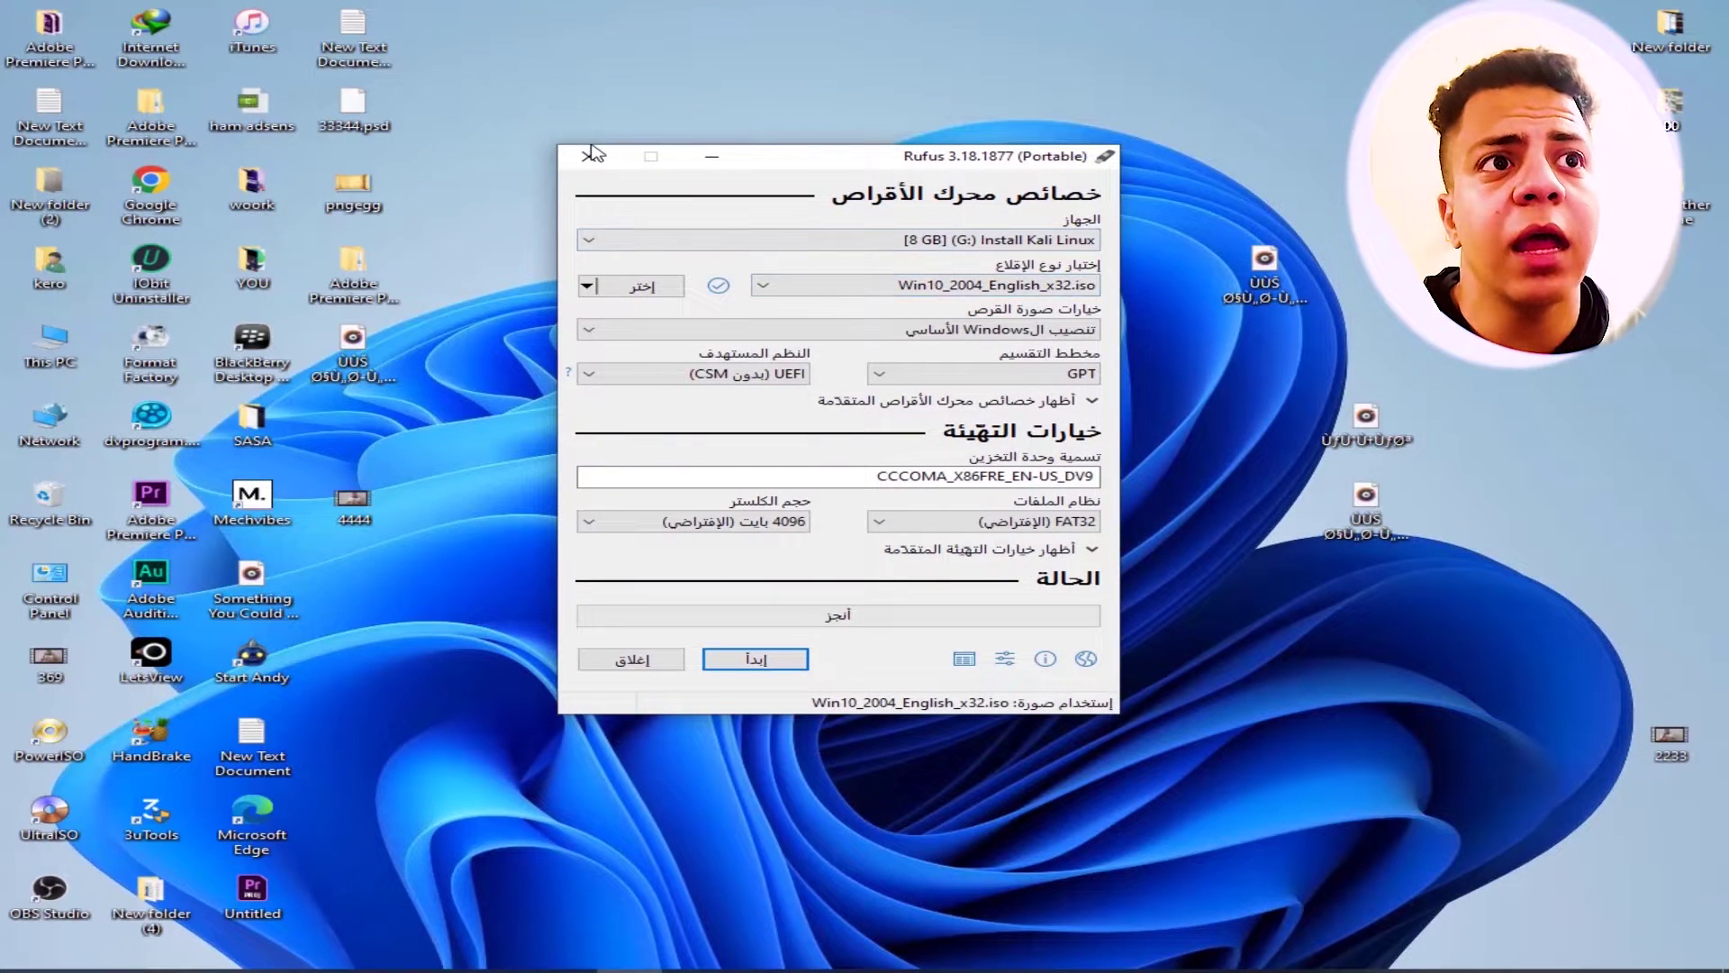
left_click(590, 157)
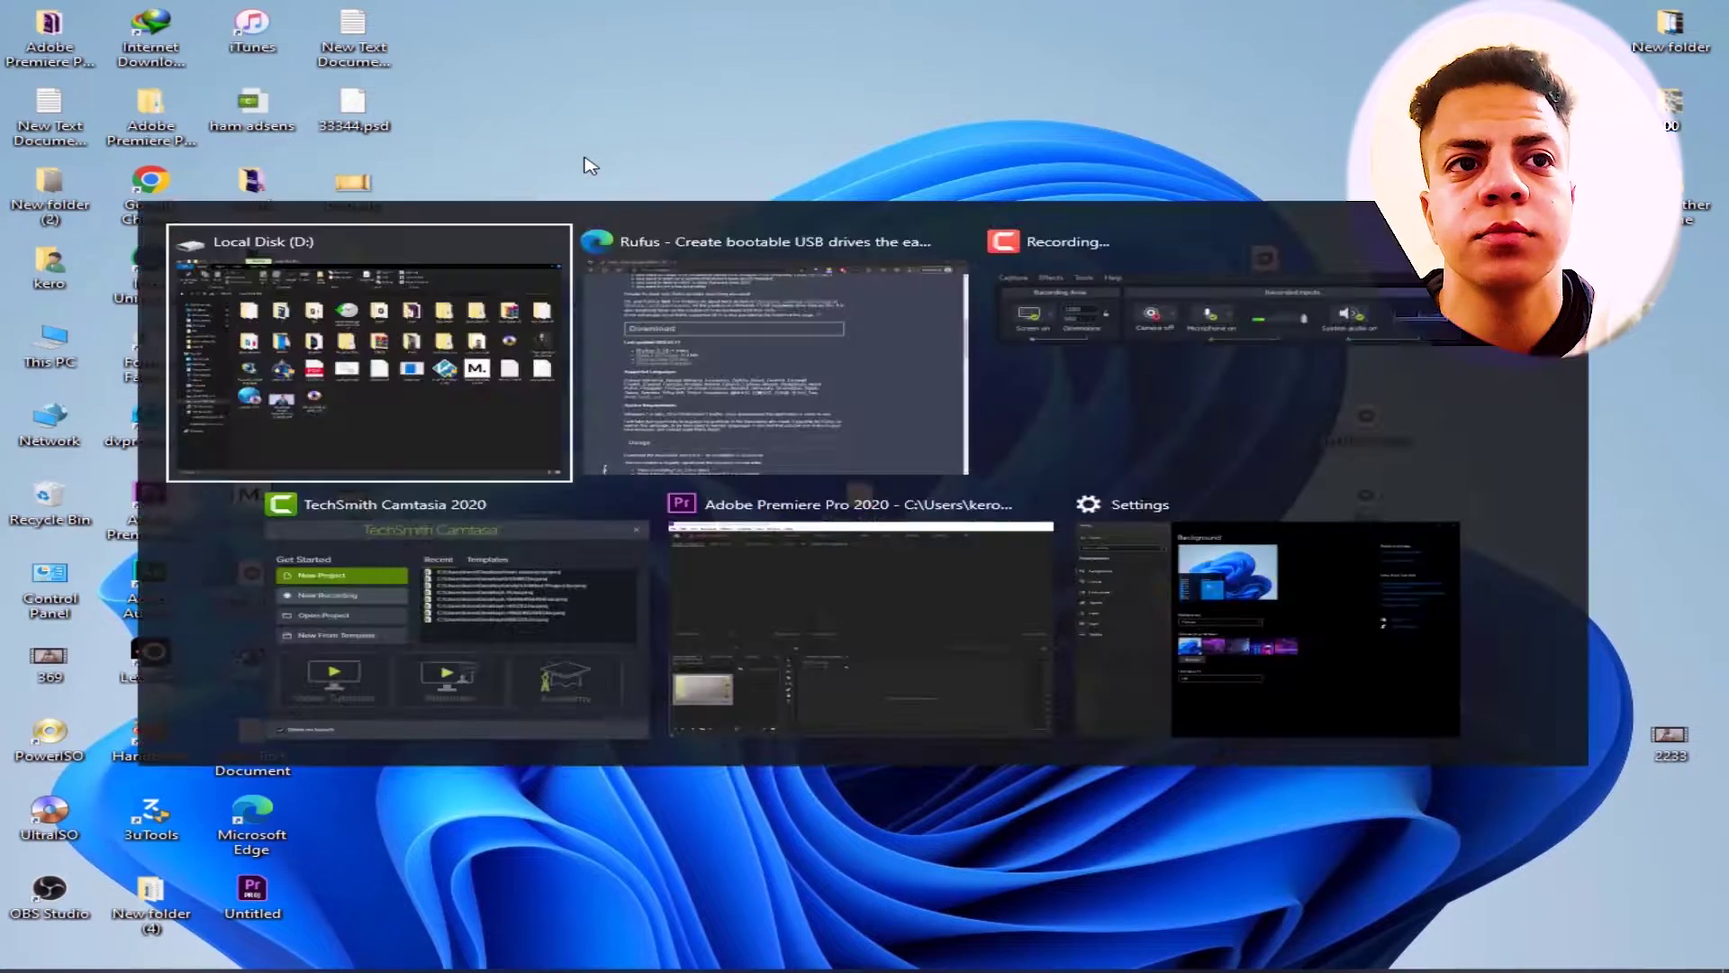
Search Google in the browser for "ultra iso download", replacing the earlier Rufus query.
left_click(297, 864)
left_click(37, 49)
triple_click(1231, 126)
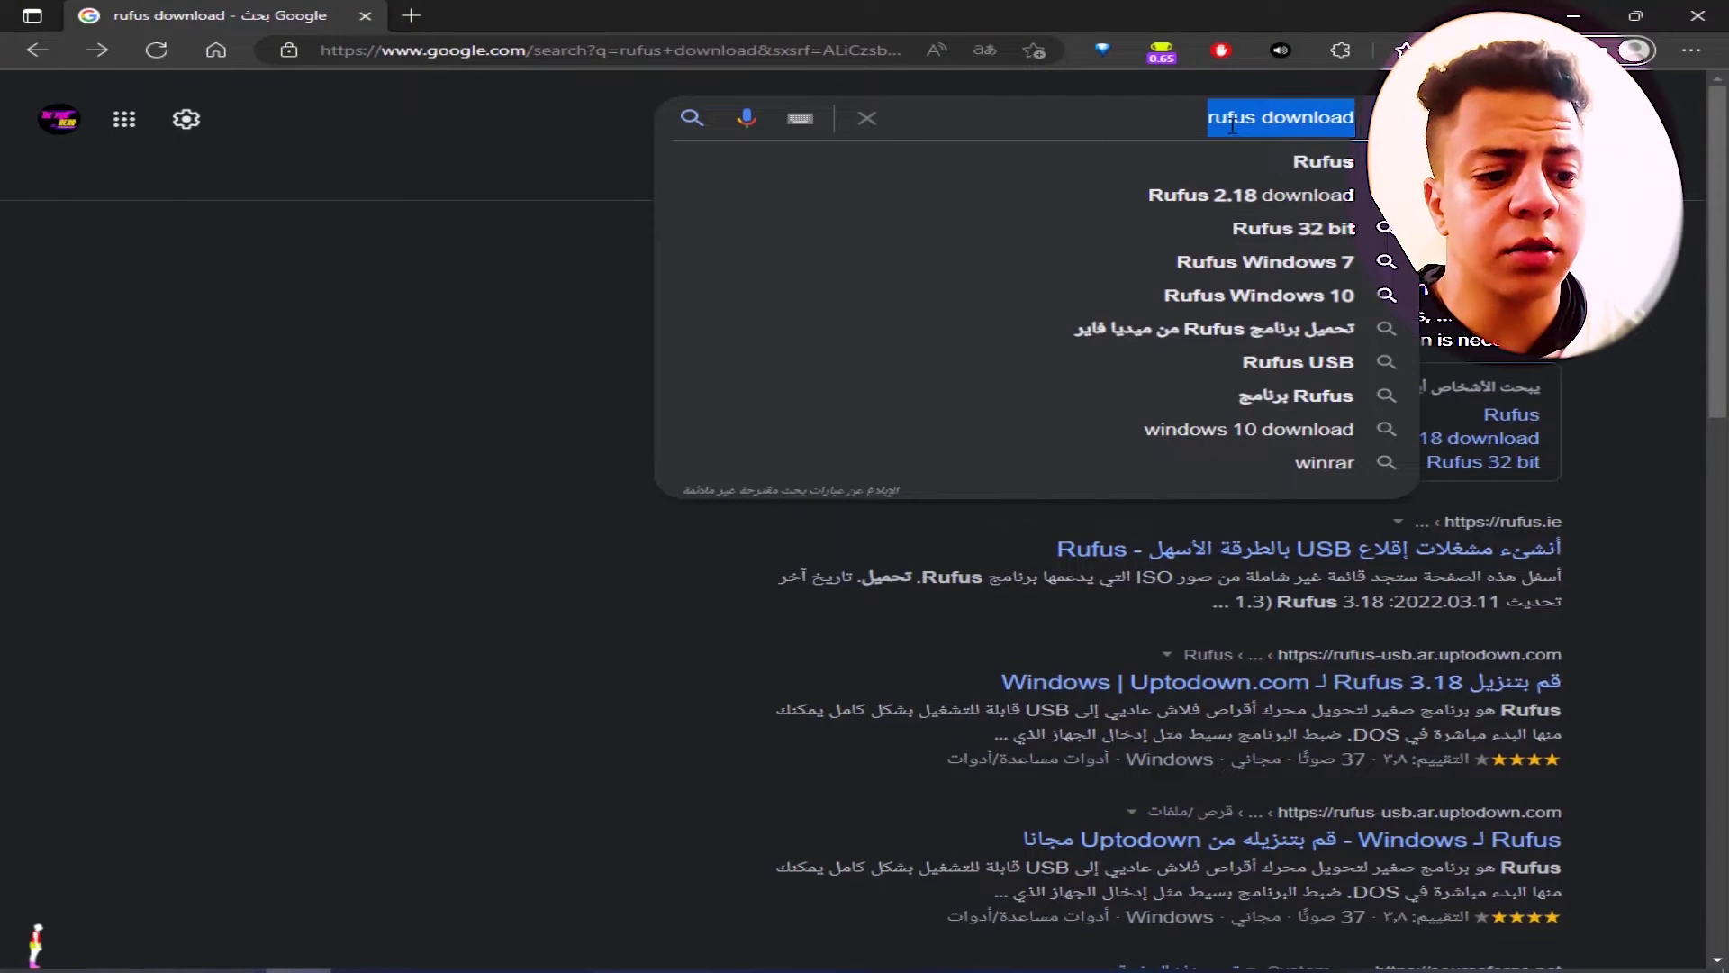
type("u")
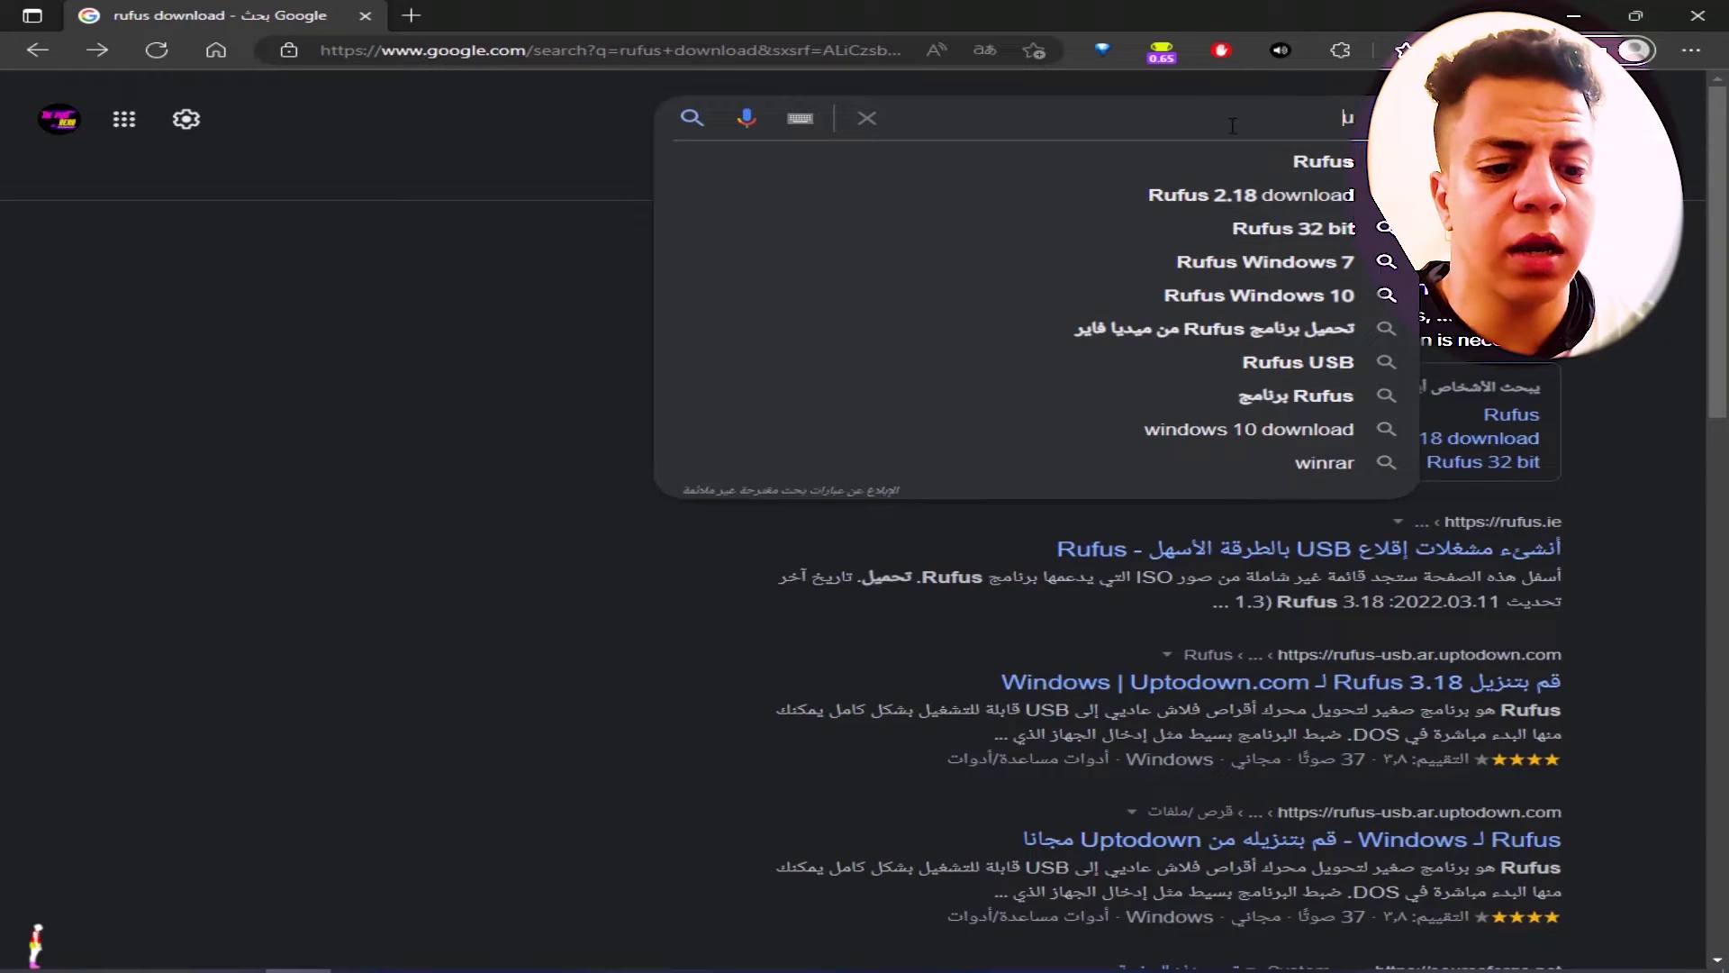
type("ltra iso")
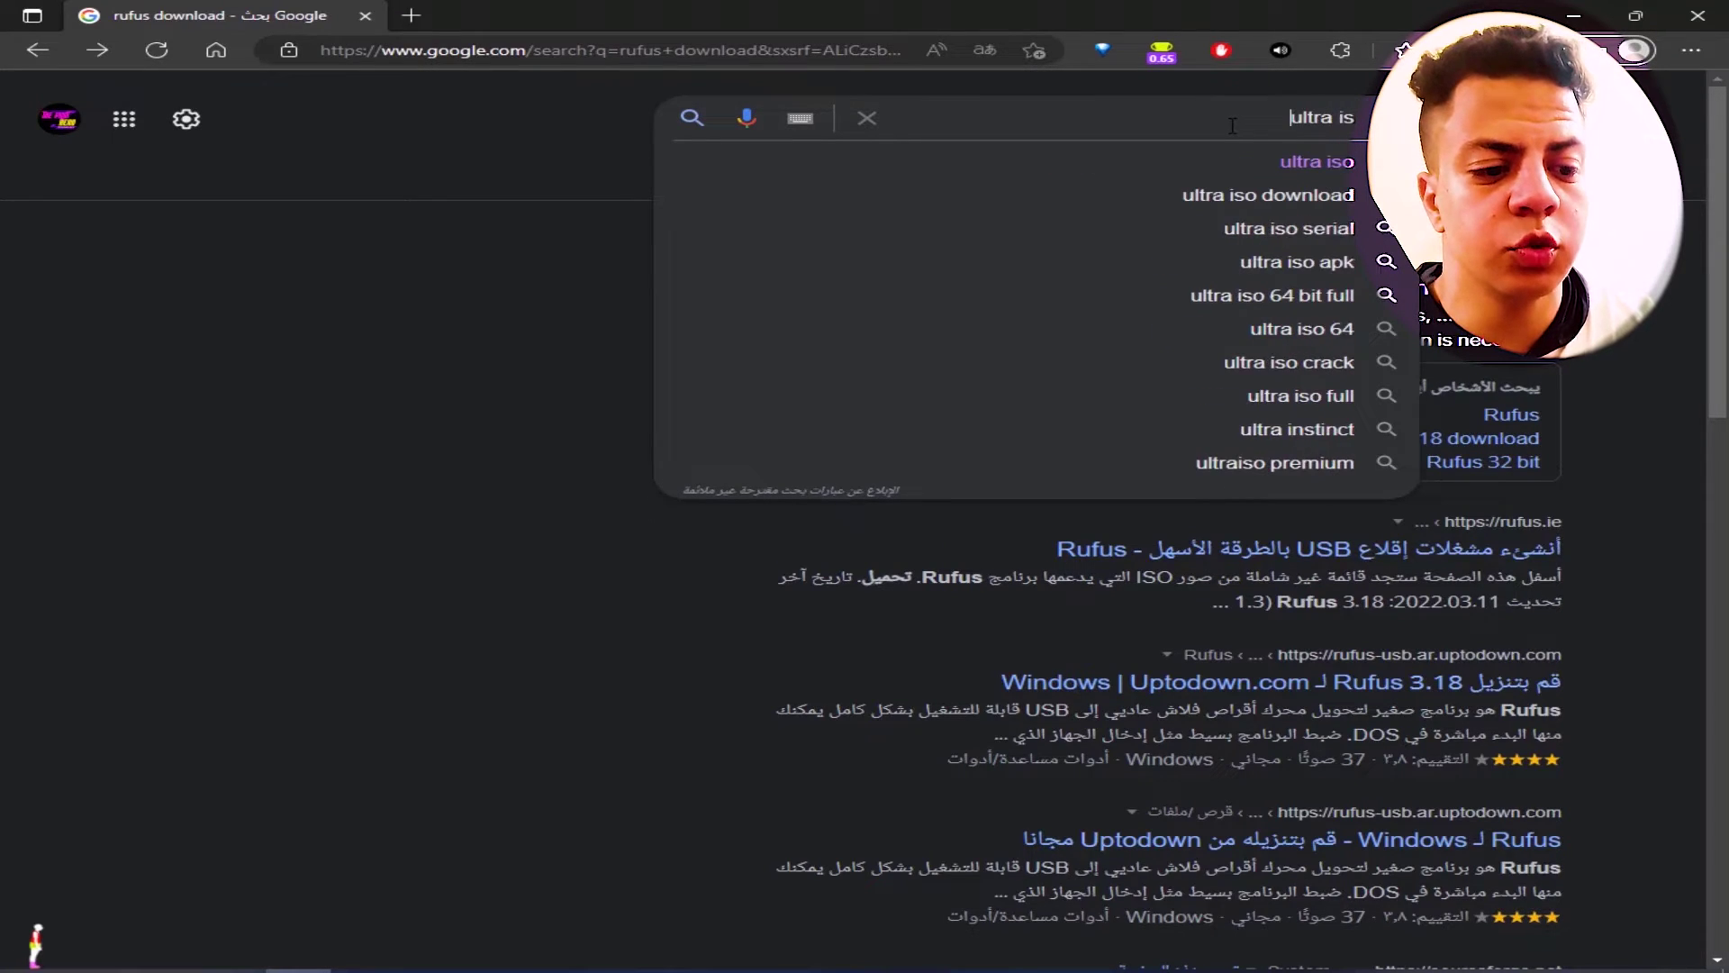
key("Down")
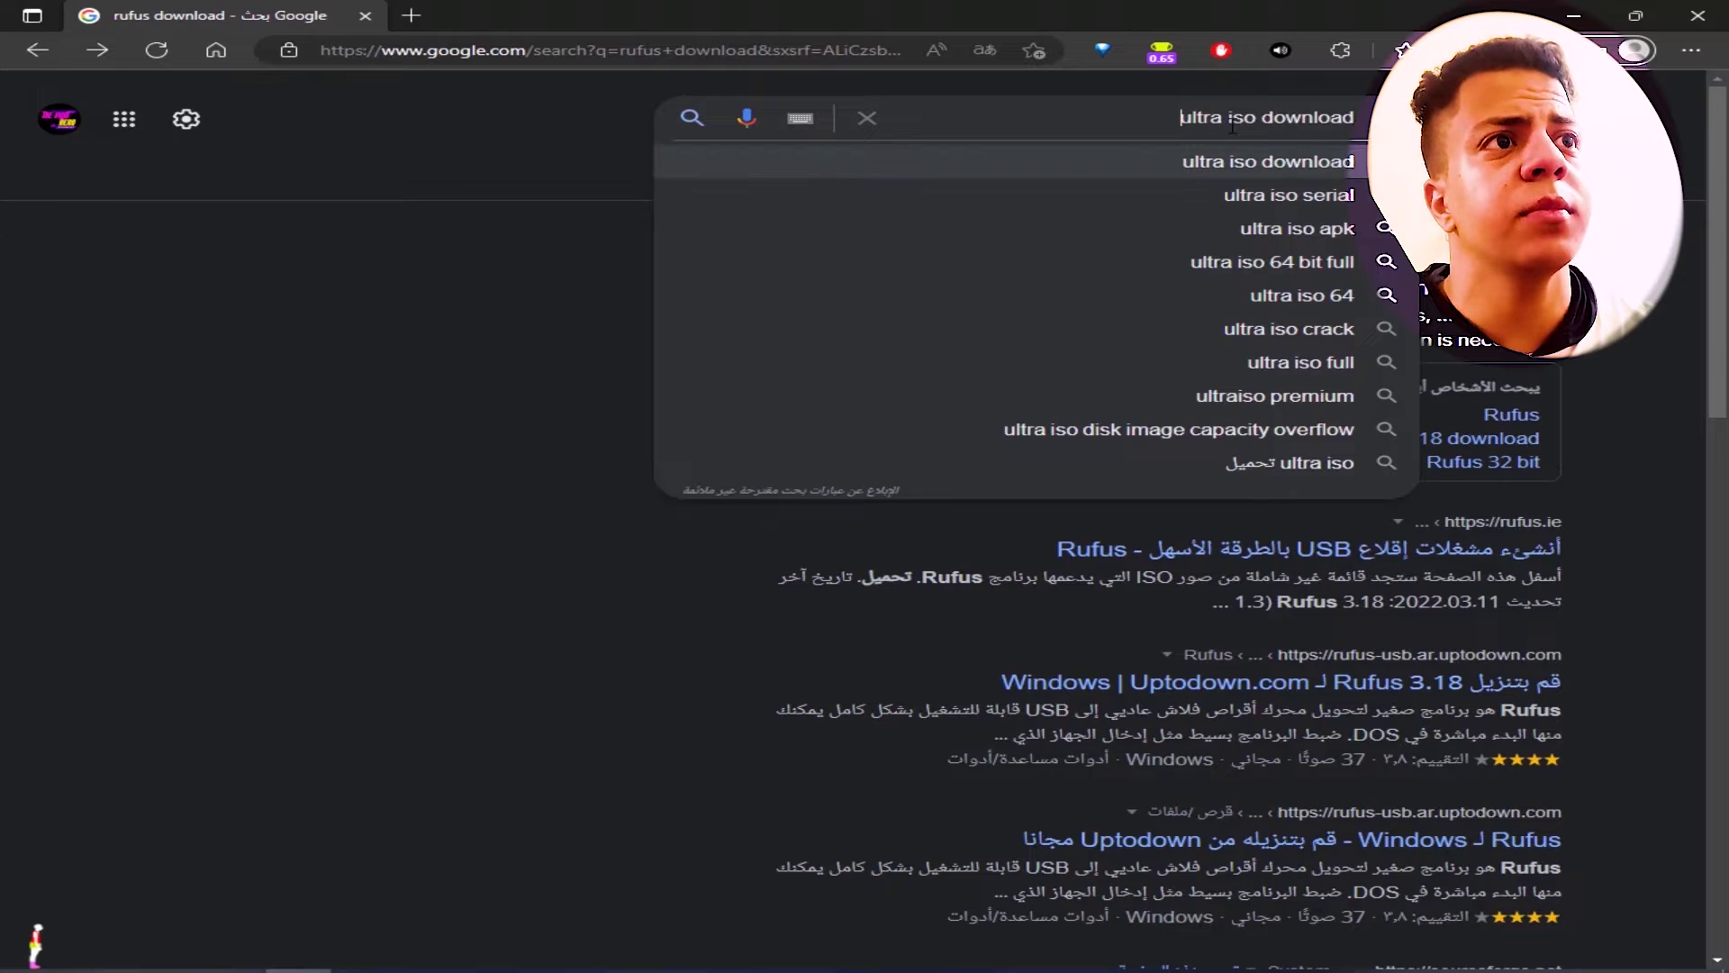
key("Return")
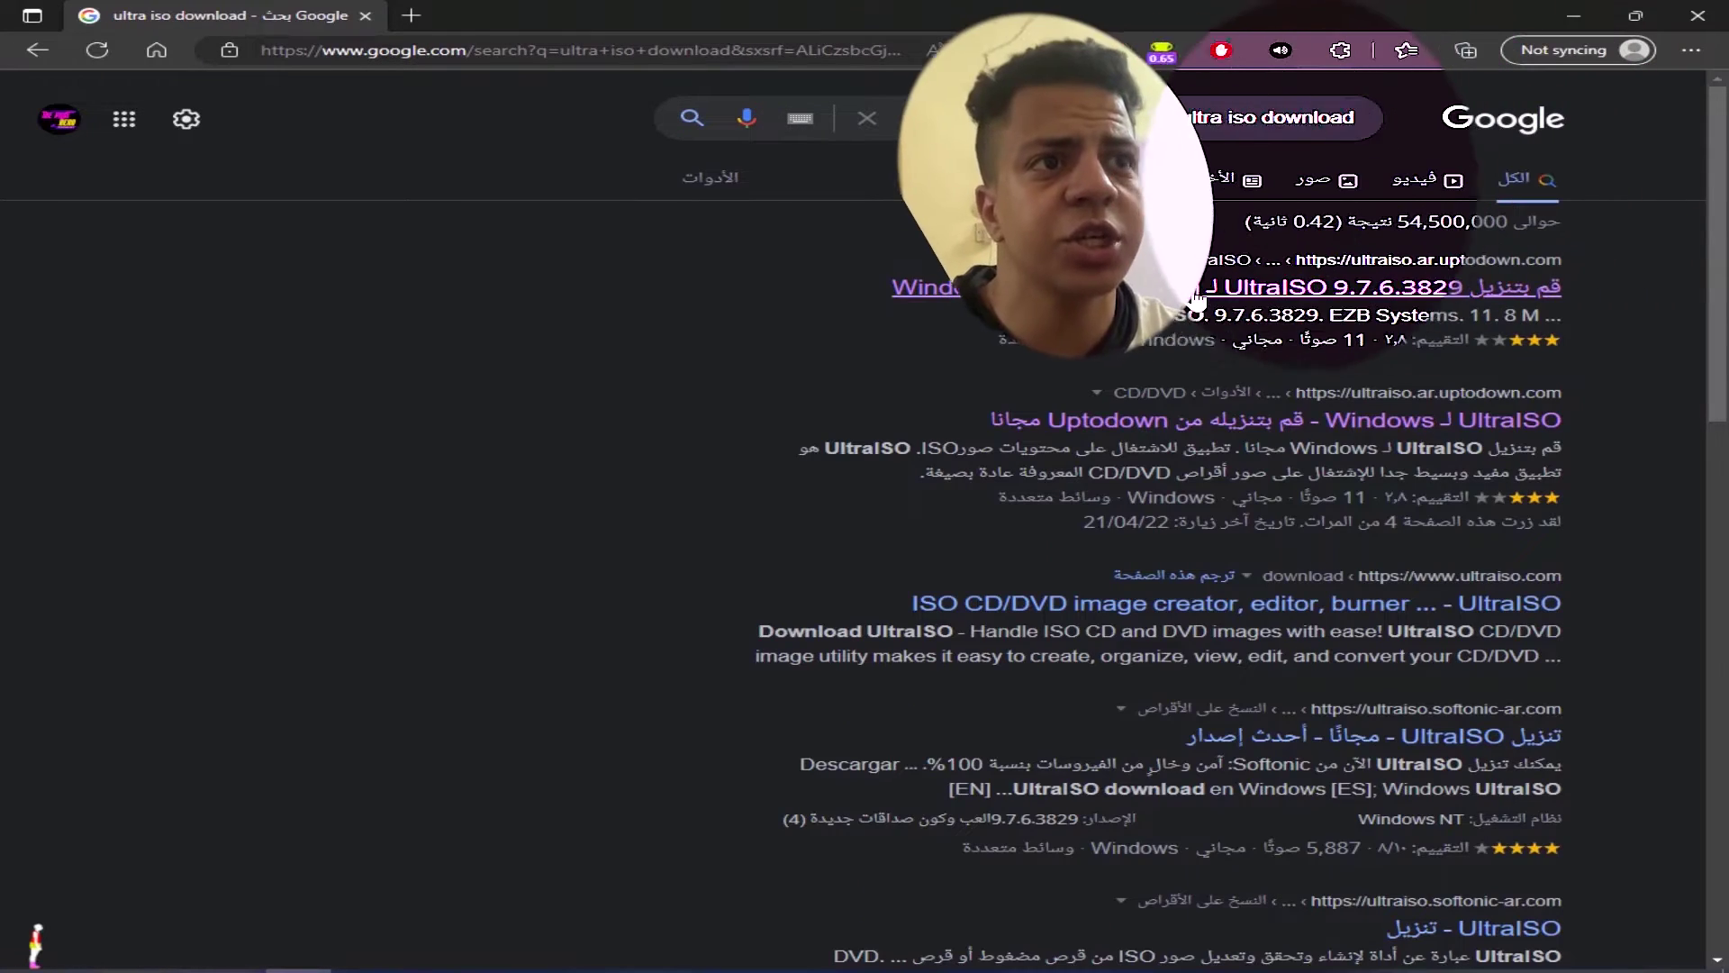
Download UltraISO 9.7.6.3829 for Windows from Uptodown, and open the downloaded ultraiso-9-7-6-3829 file from the Downloads folder.
left_click(1153, 291)
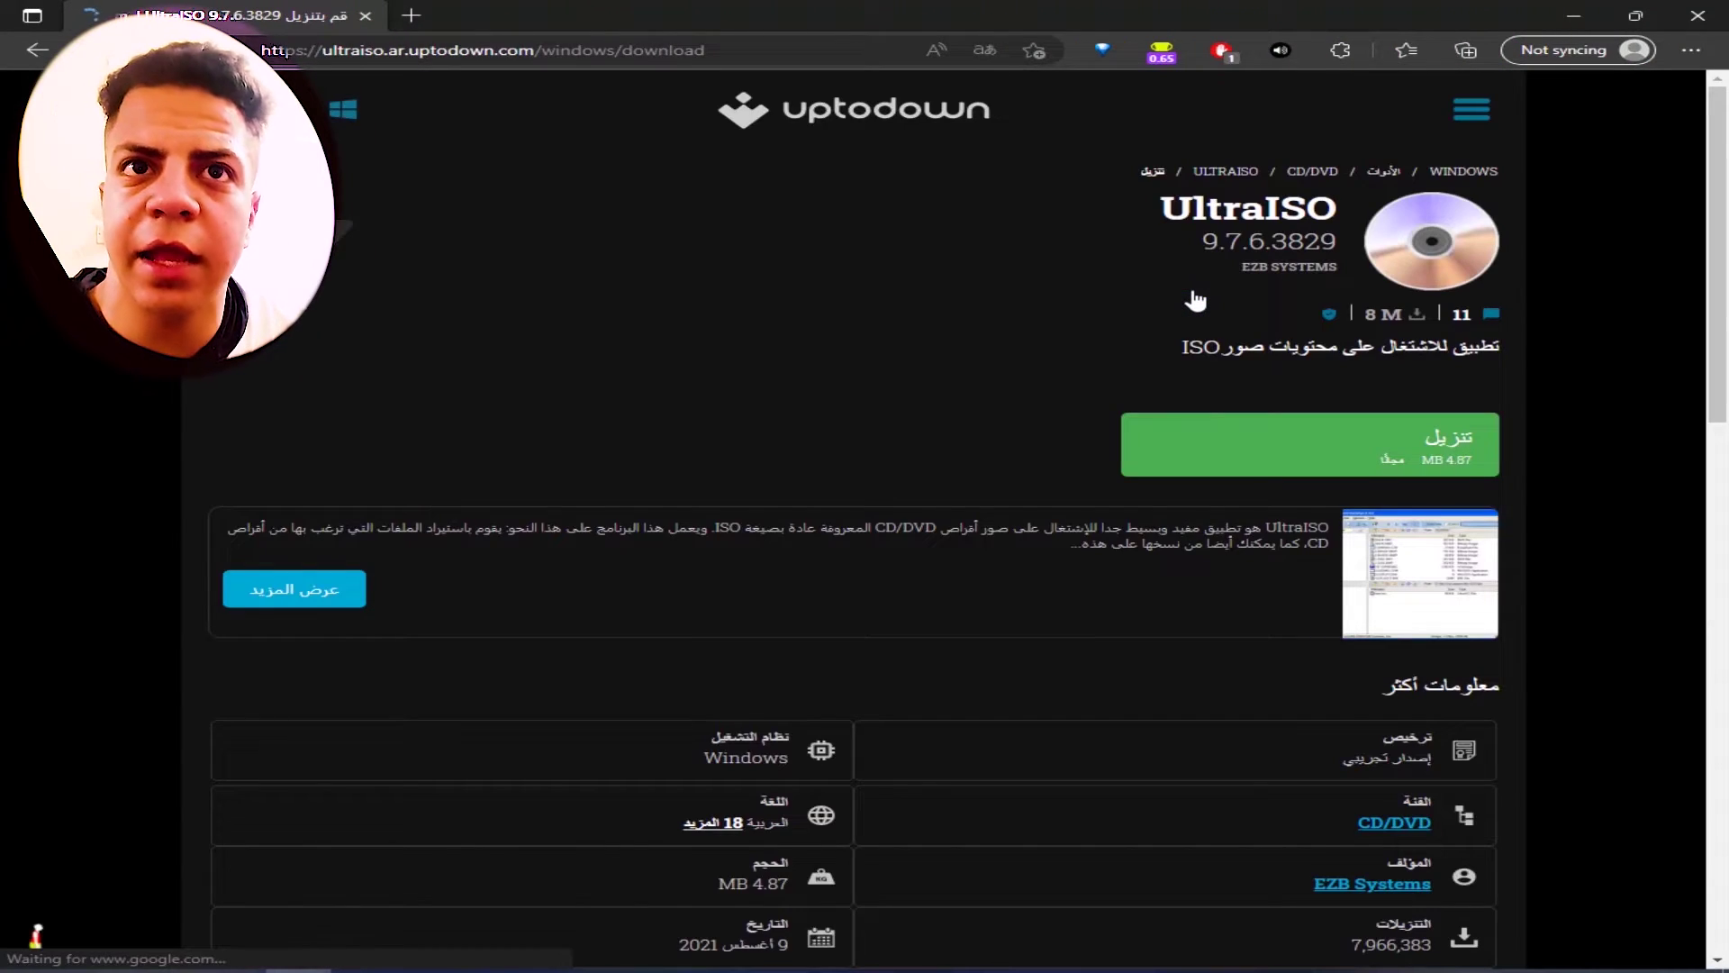
left_click(1219, 440)
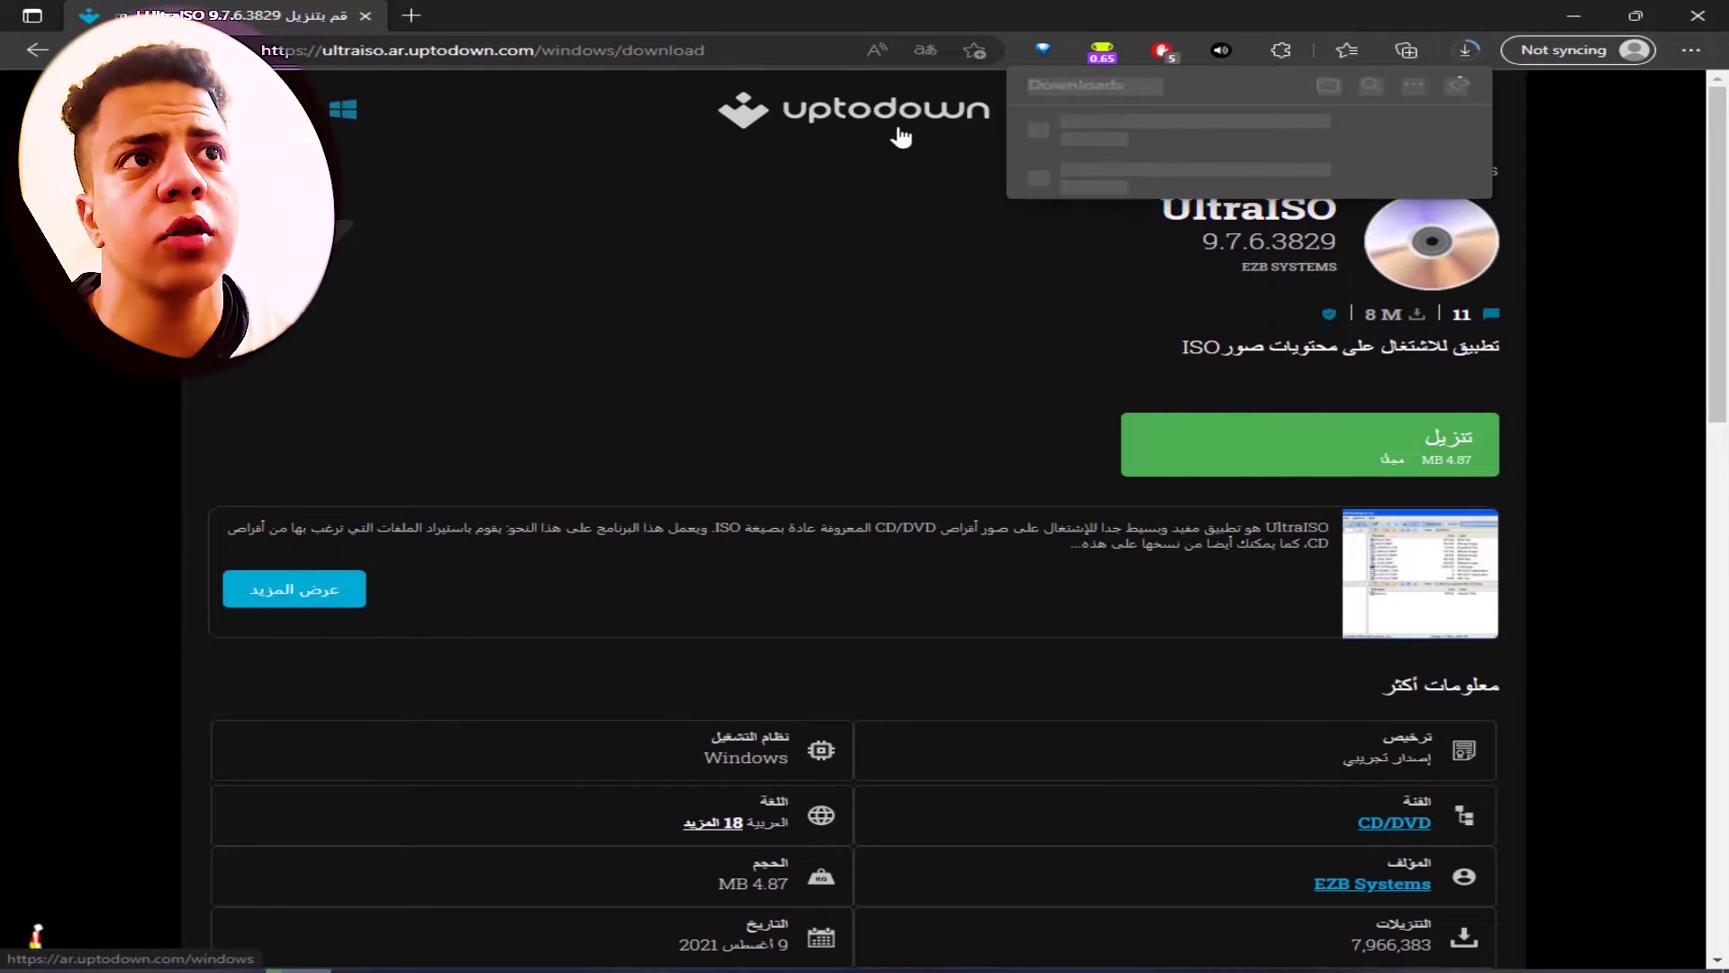
mouse_move(1312, 139)
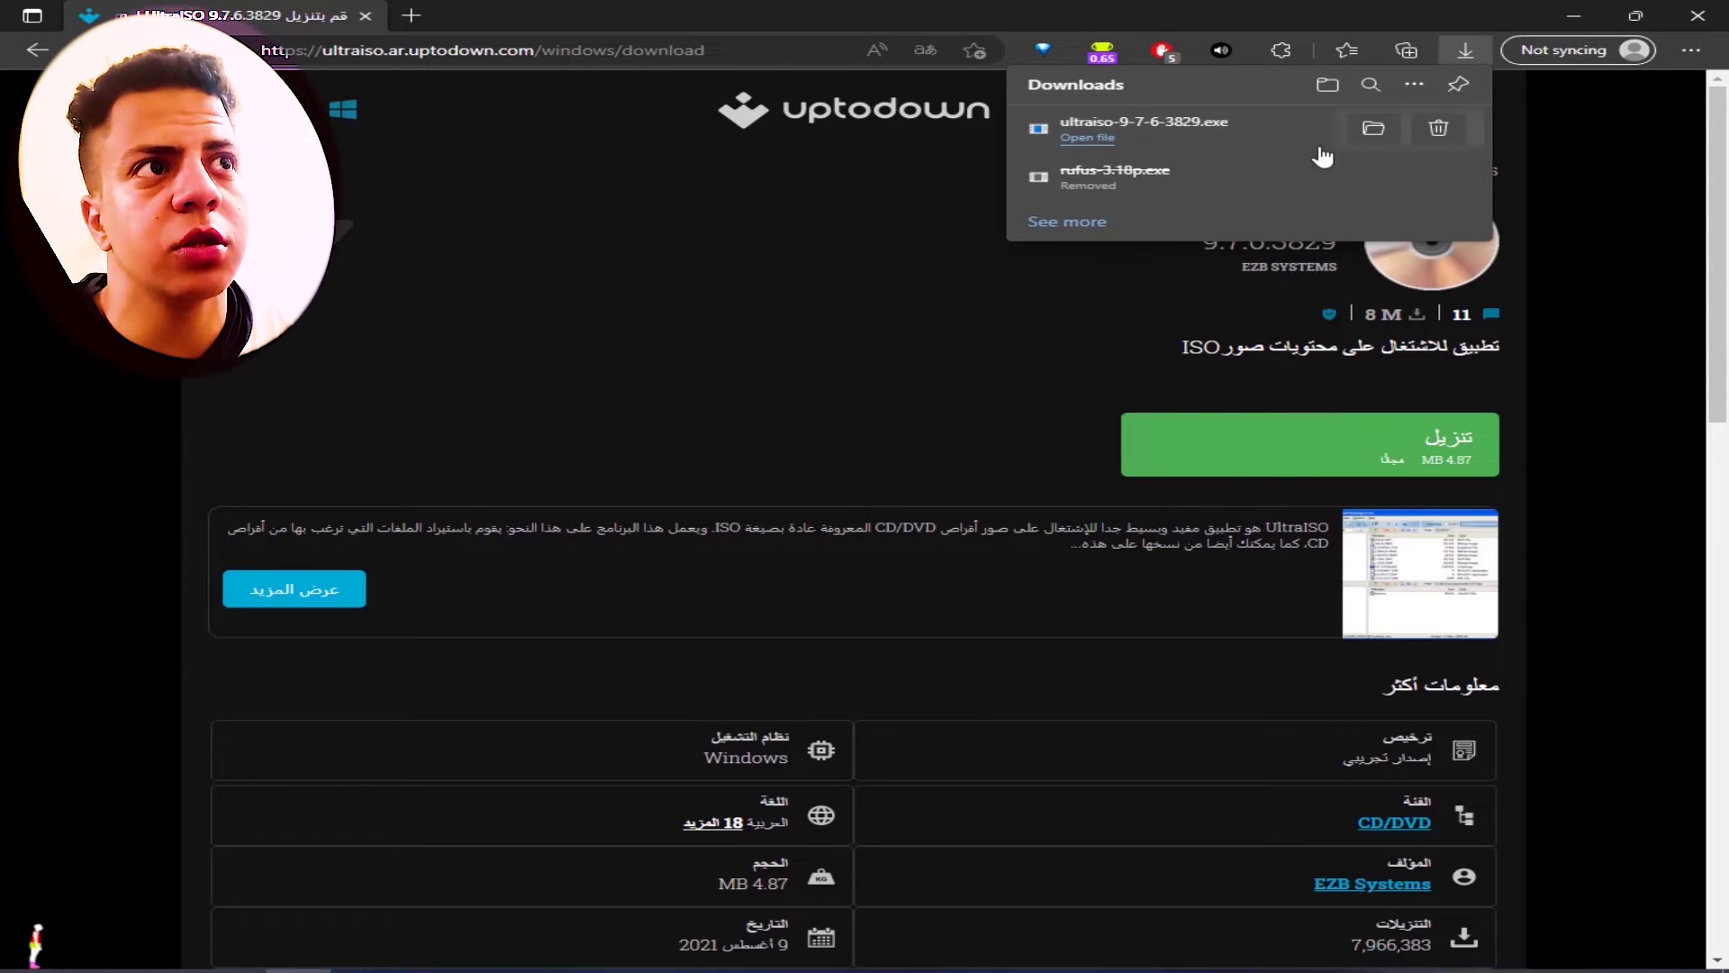
left_click(1372, 128)
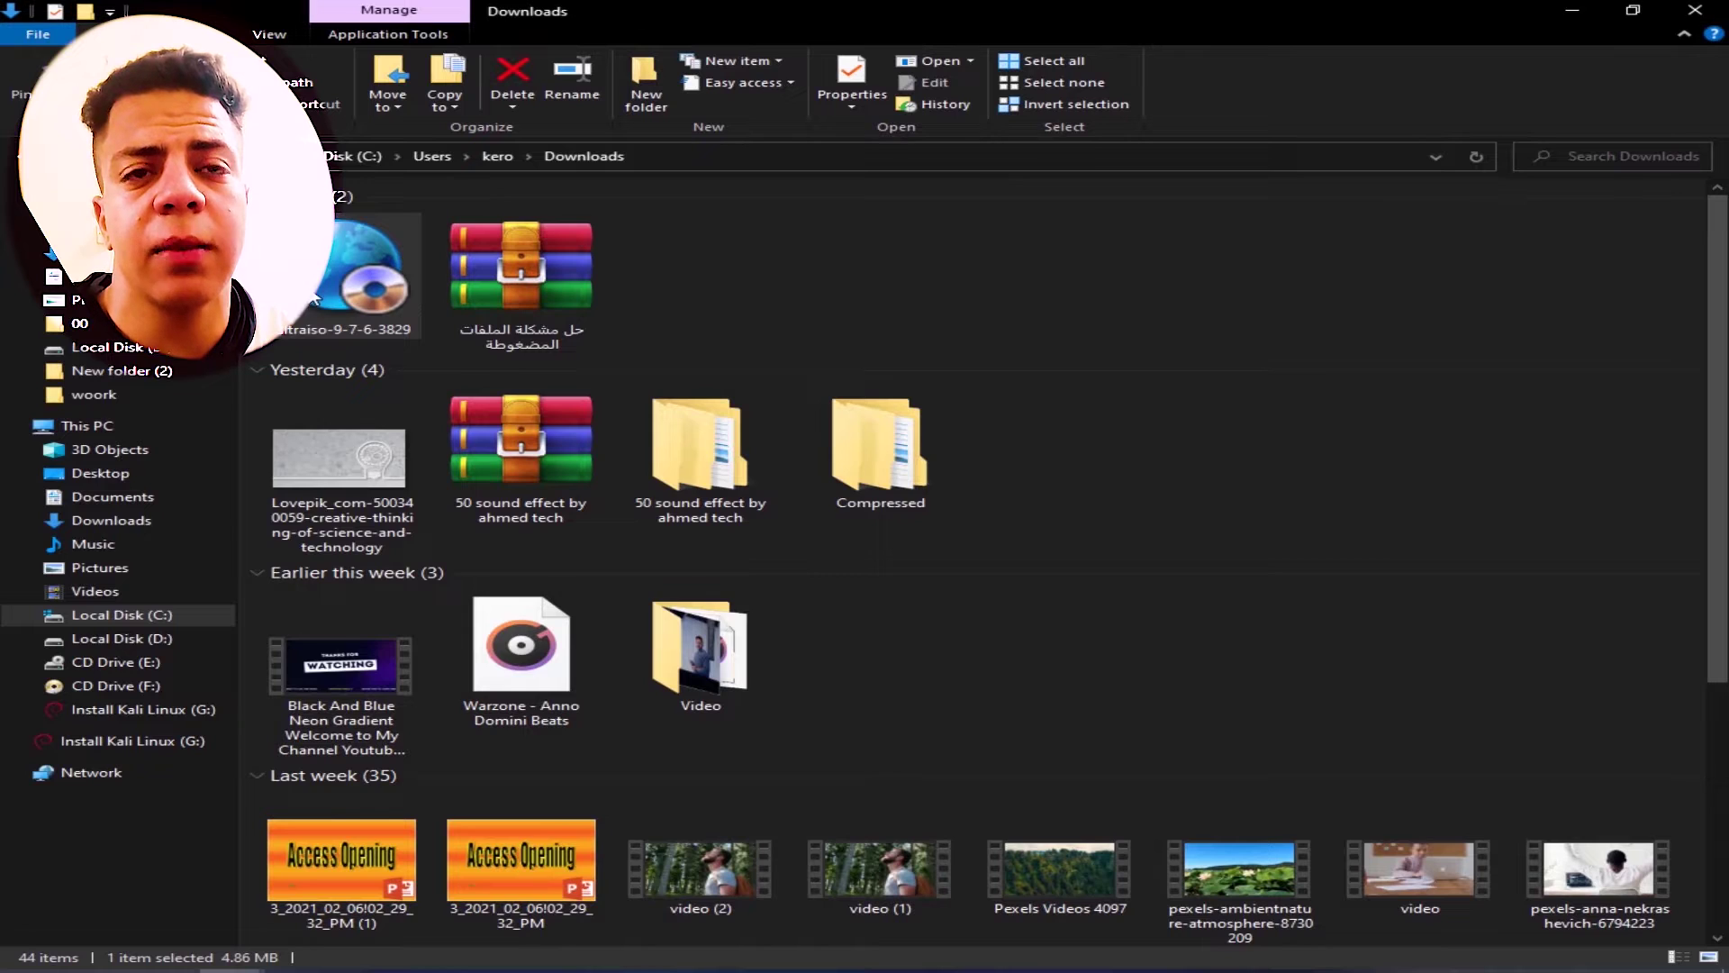
left_click(314, 297)
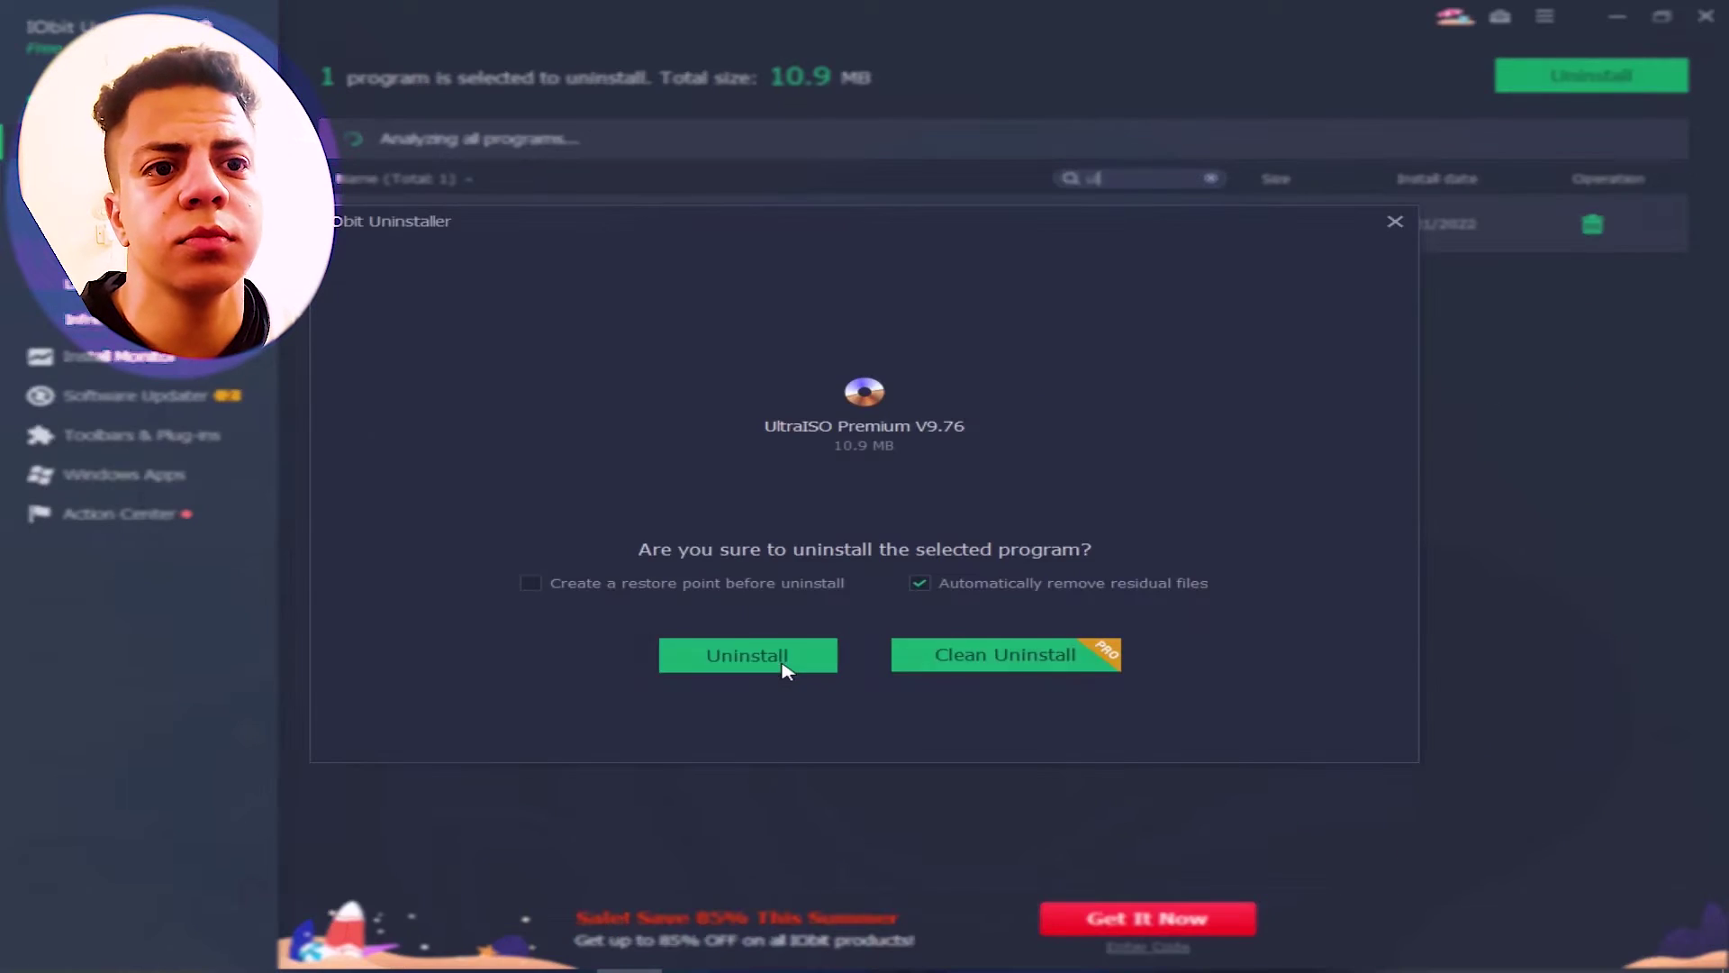
Uninstall the existing UltraISO Premium V9.76 with IObit Uninstaller, and switch back to the UltraISO setup.
left_click(782, 670)
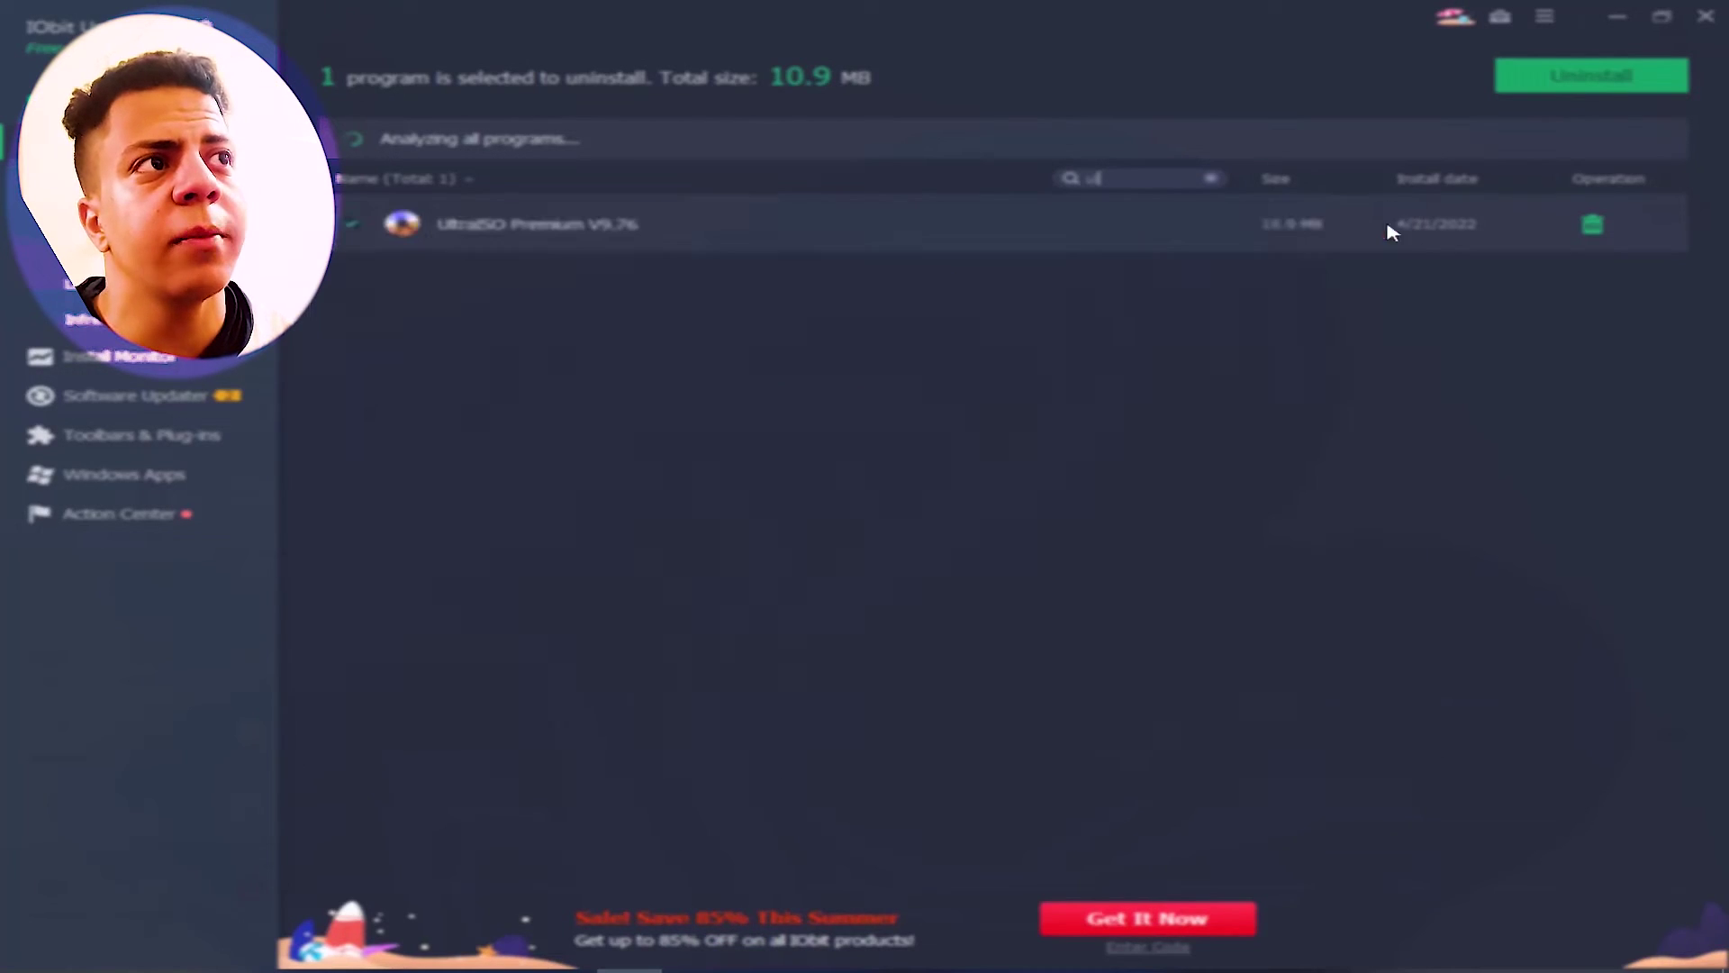
left_click(1628, 13)
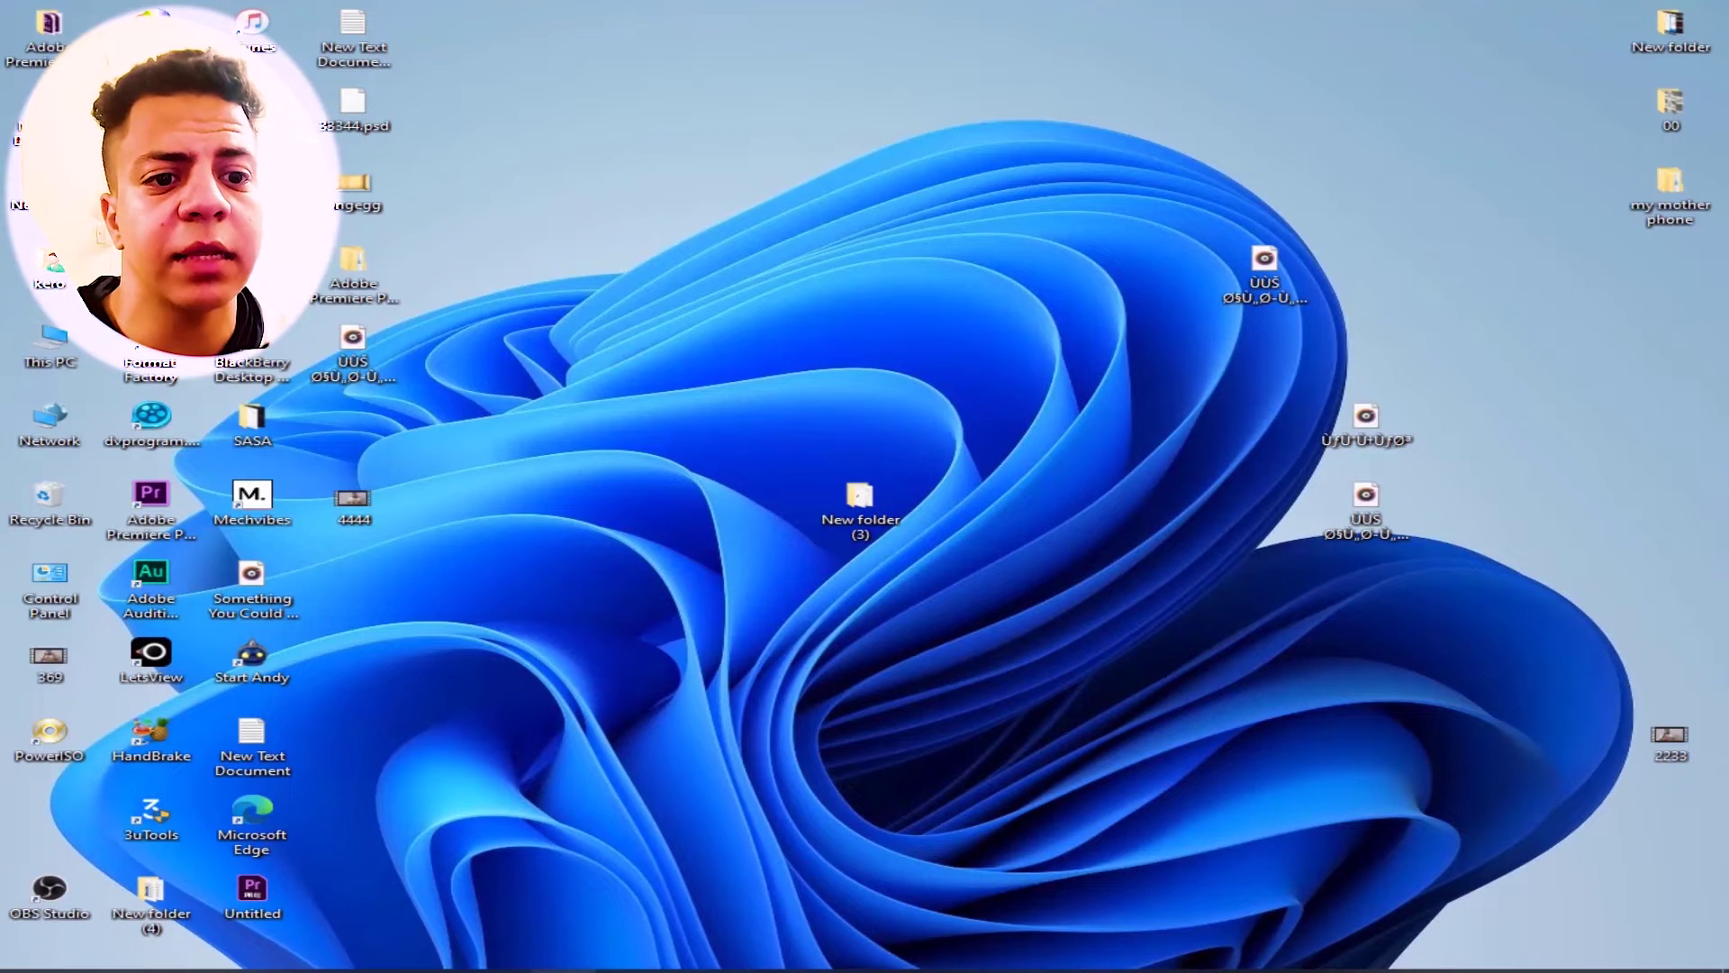
mouse_move(527, 921)
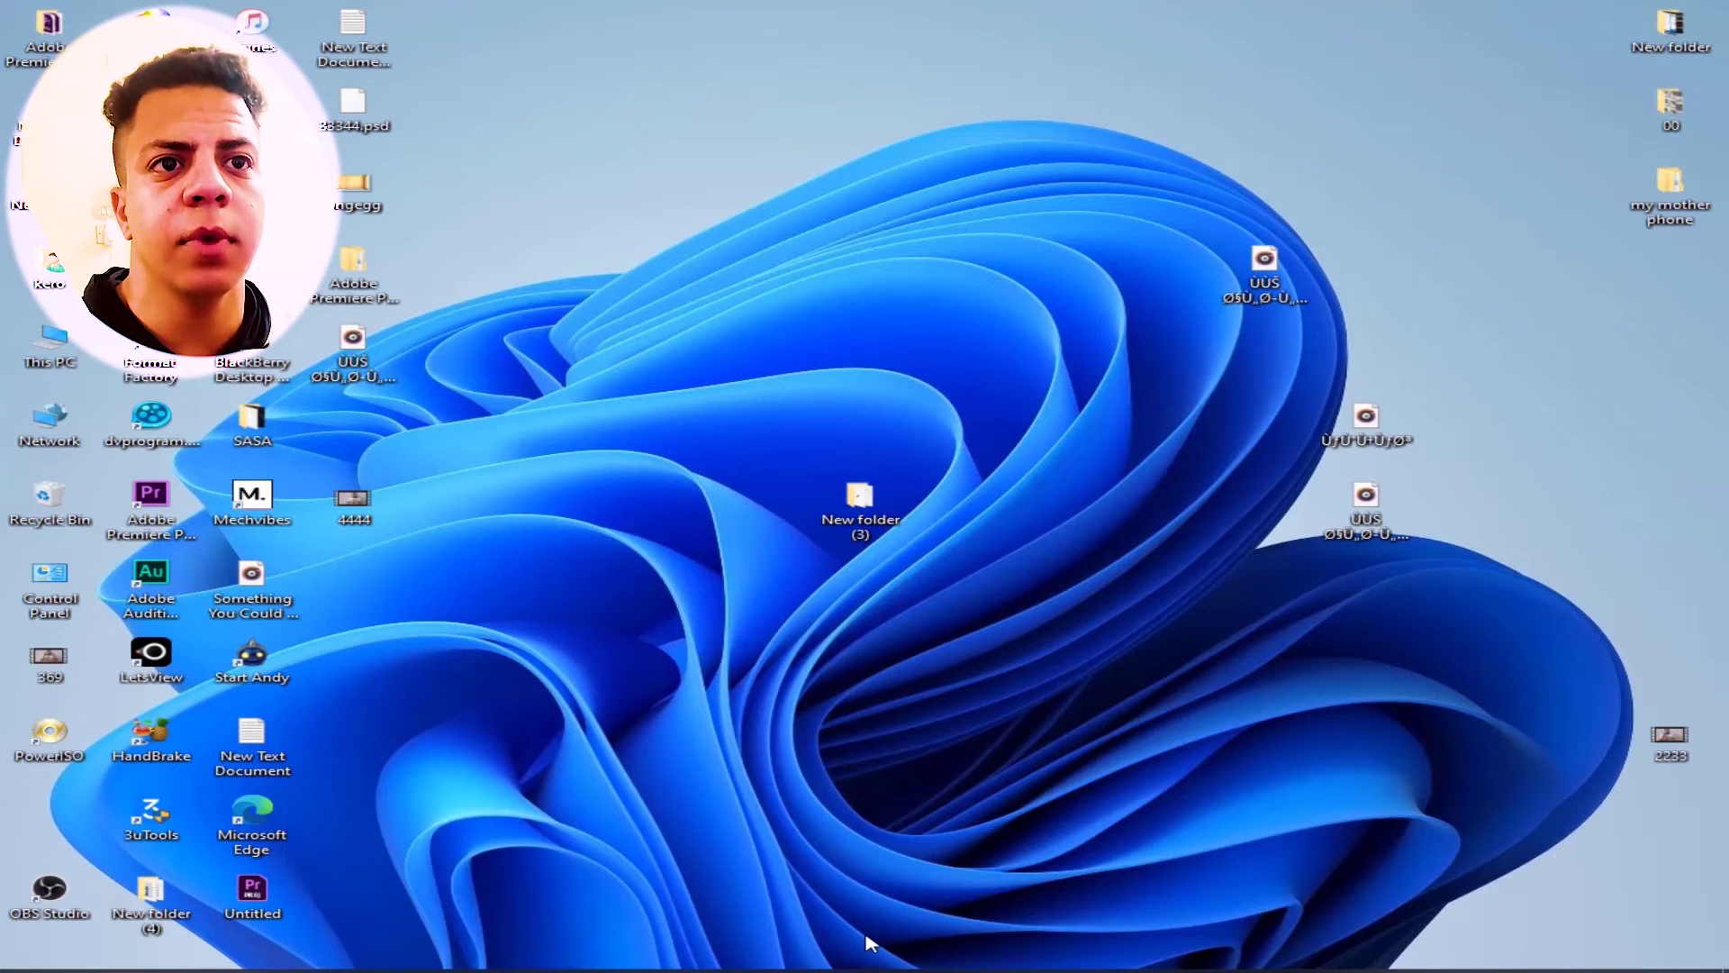
key("alt+Tab")
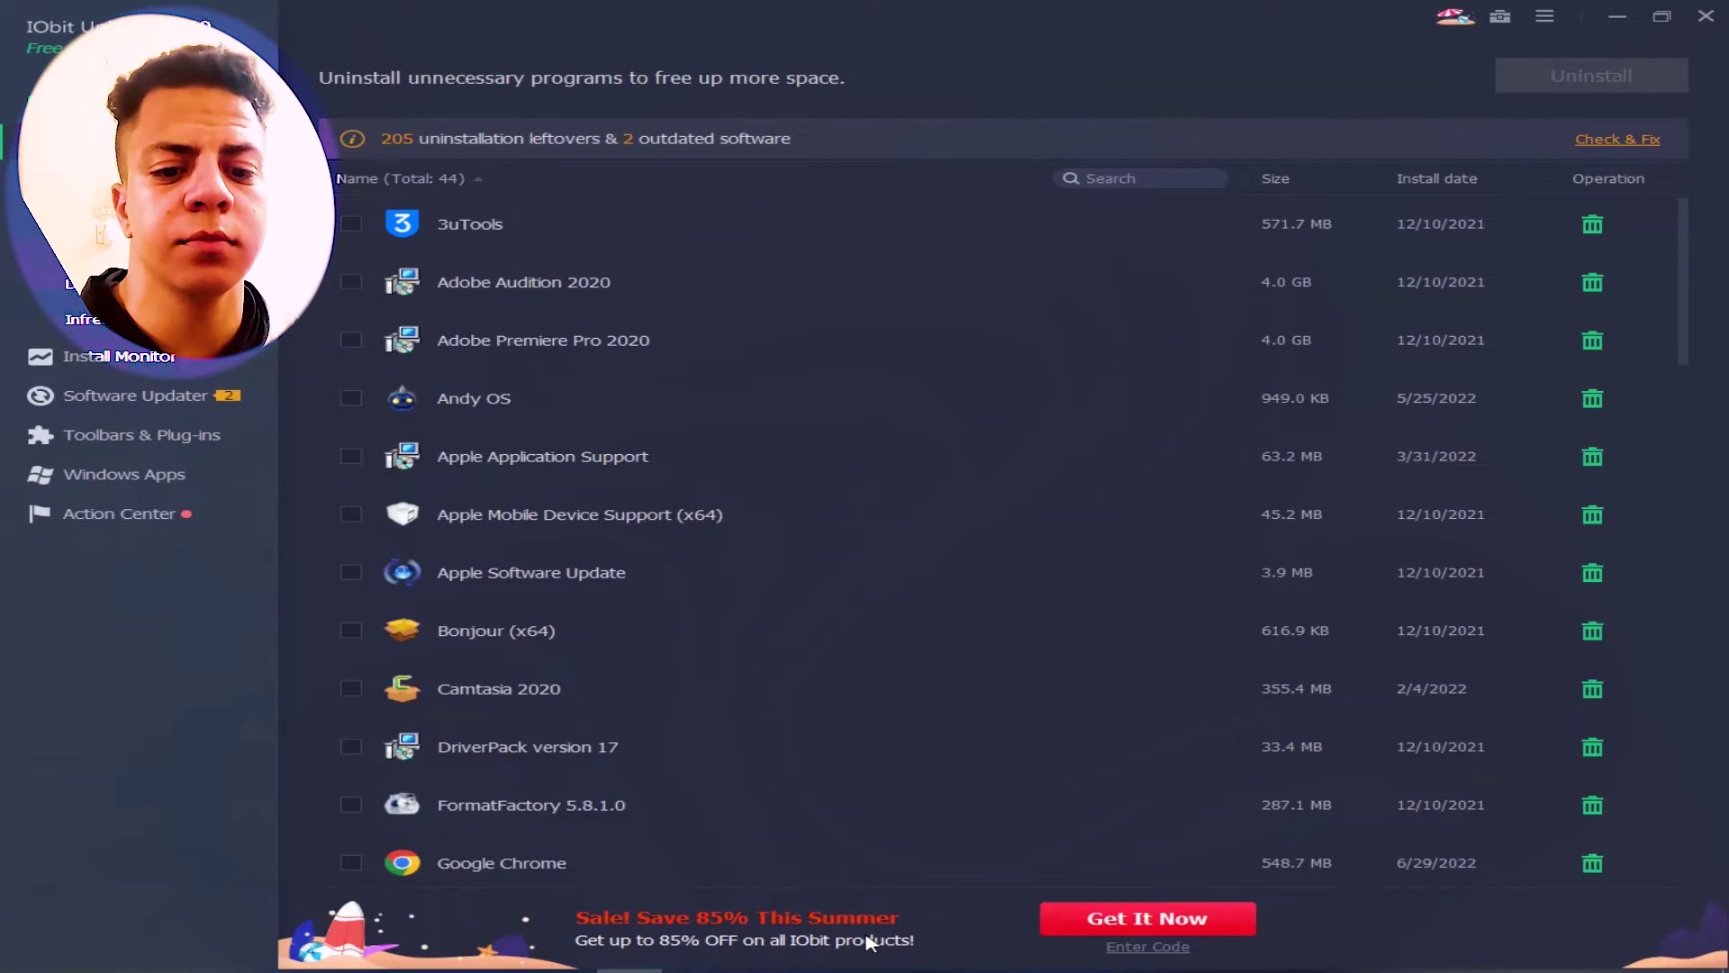
key("alt+Tab")
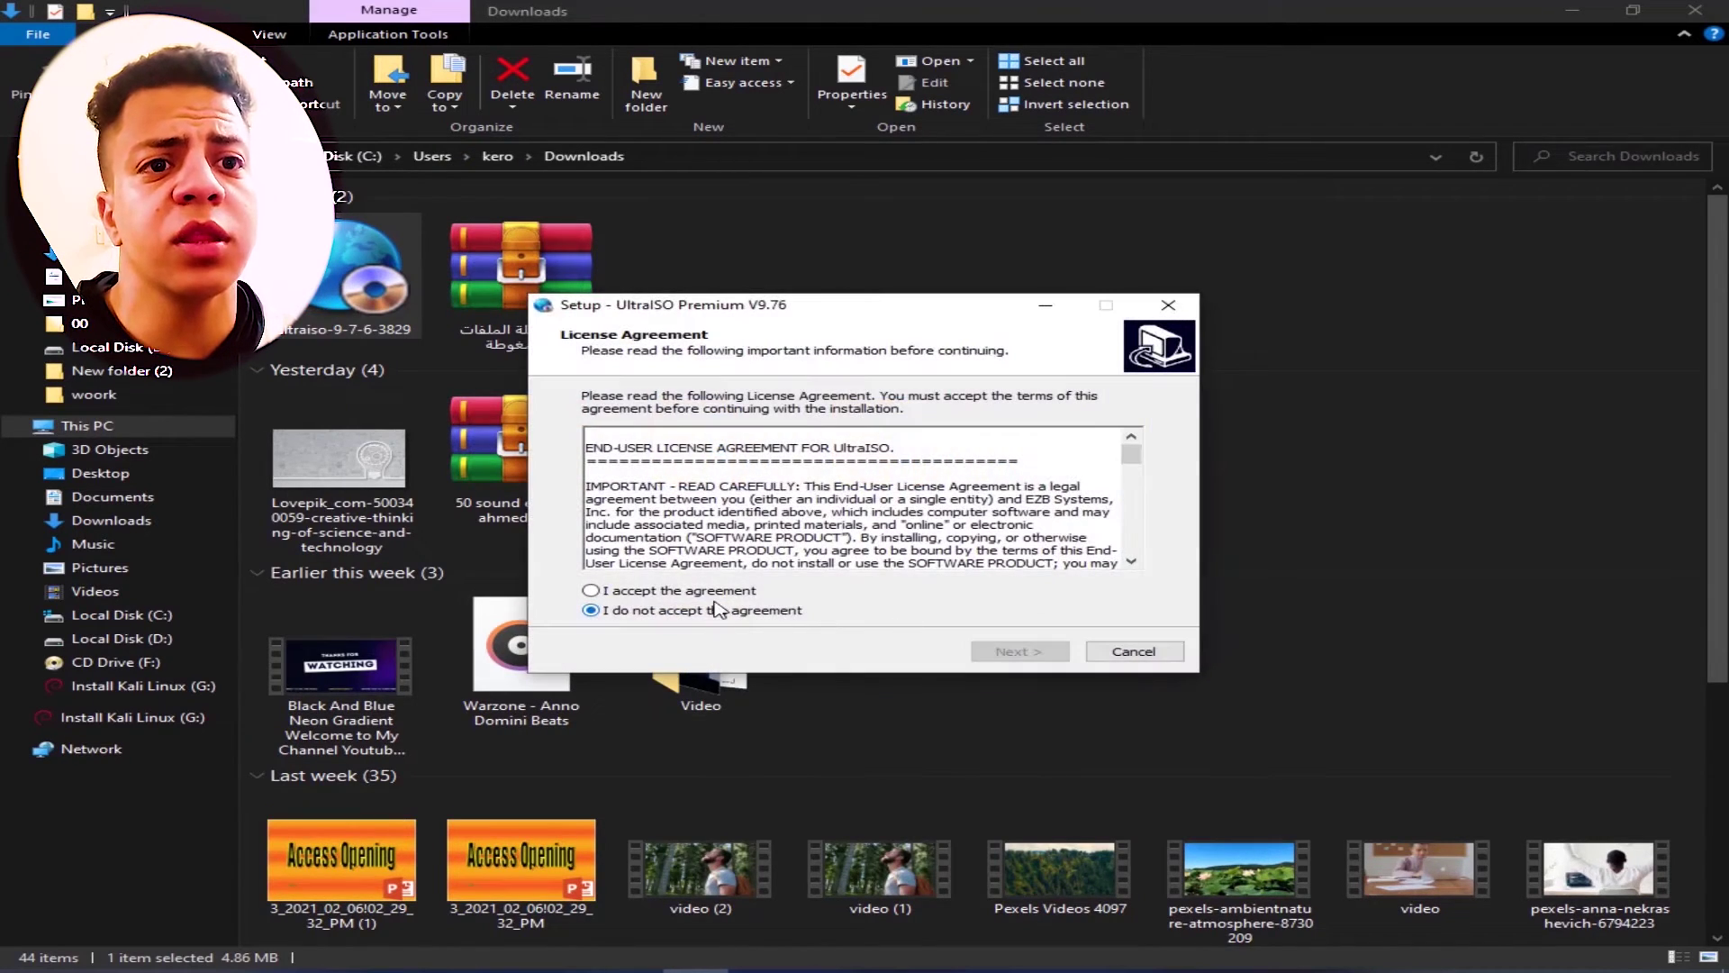
Accept the UltraISO license agreement and install the program with the default folder, Start Menu folder and setup options.
left_click(668, 597)
scroll(810, 523, "down", 10)
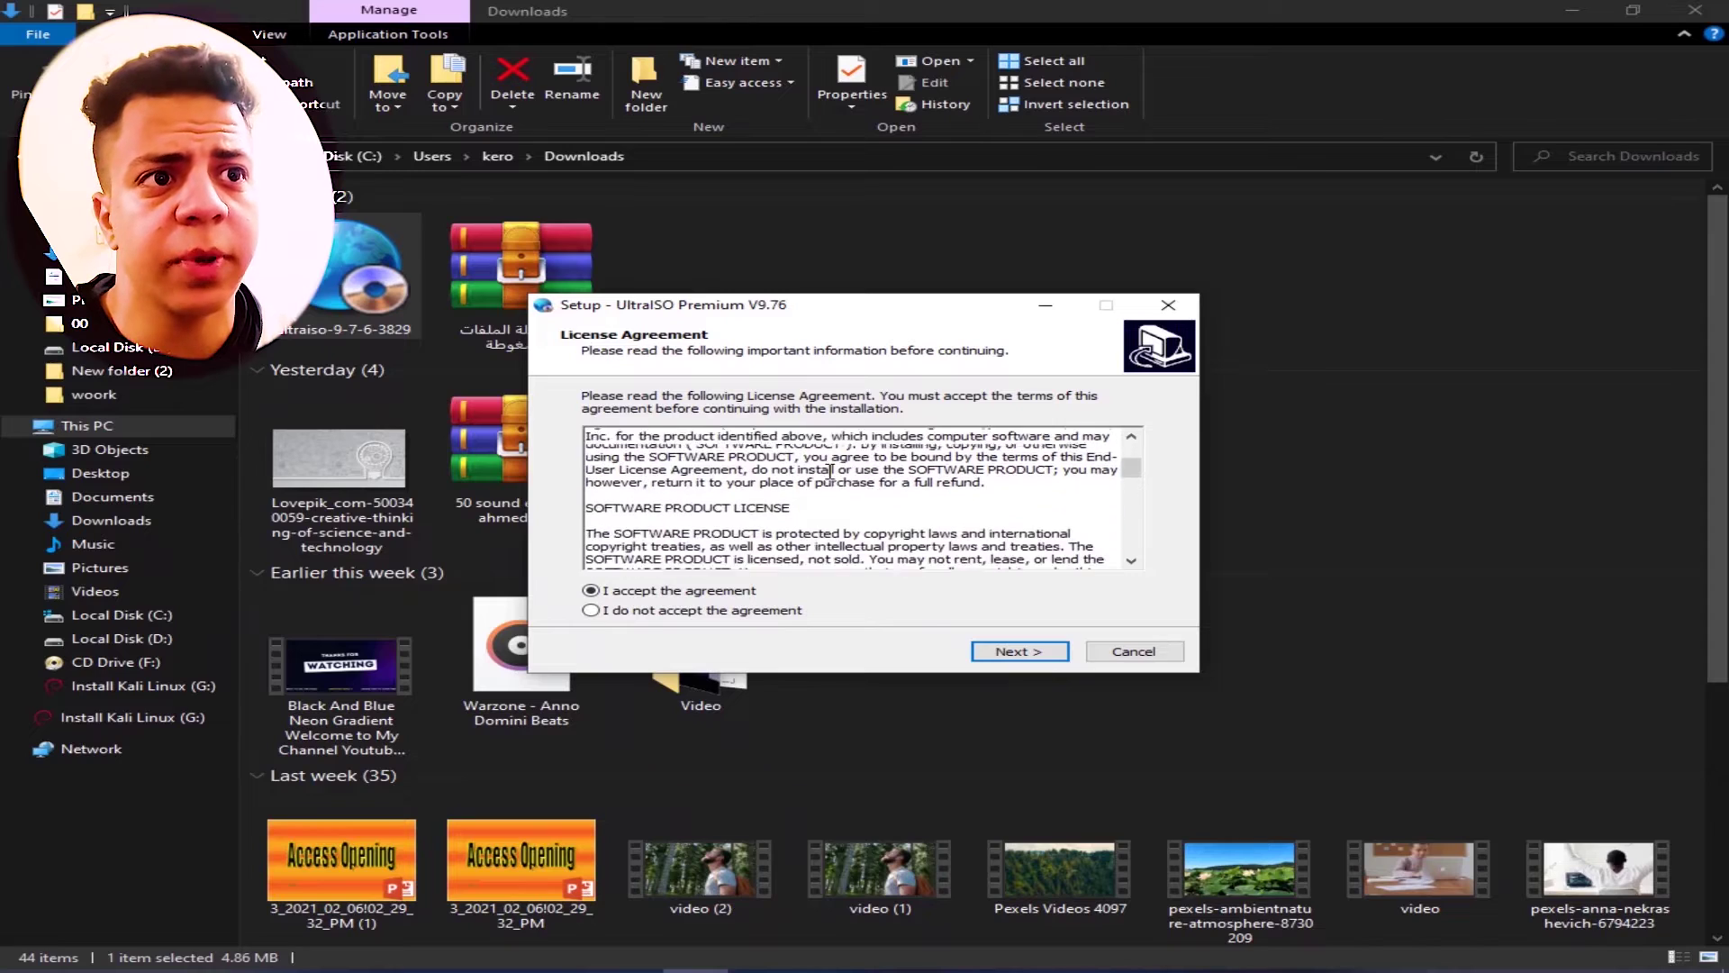
left_click(1029, 662)
left_click(1025, 655)
left_click(963, 577)
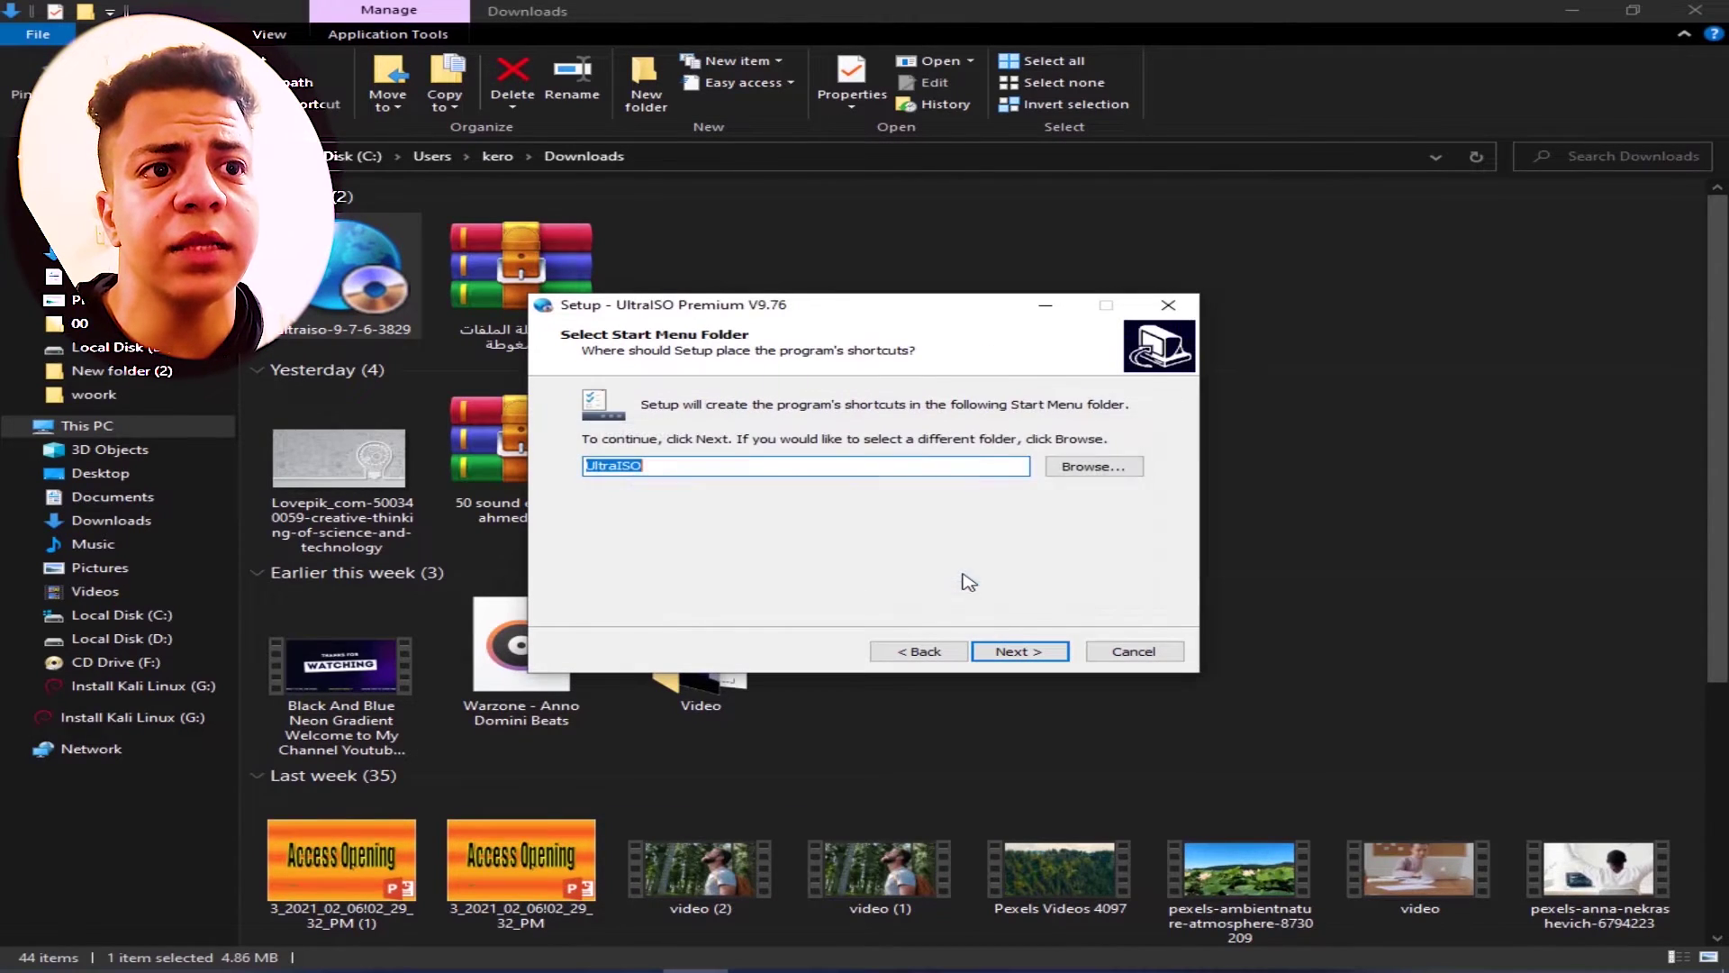
left_click(1018, 653)
left_click(1015, 654)
left_click(1016, 654)
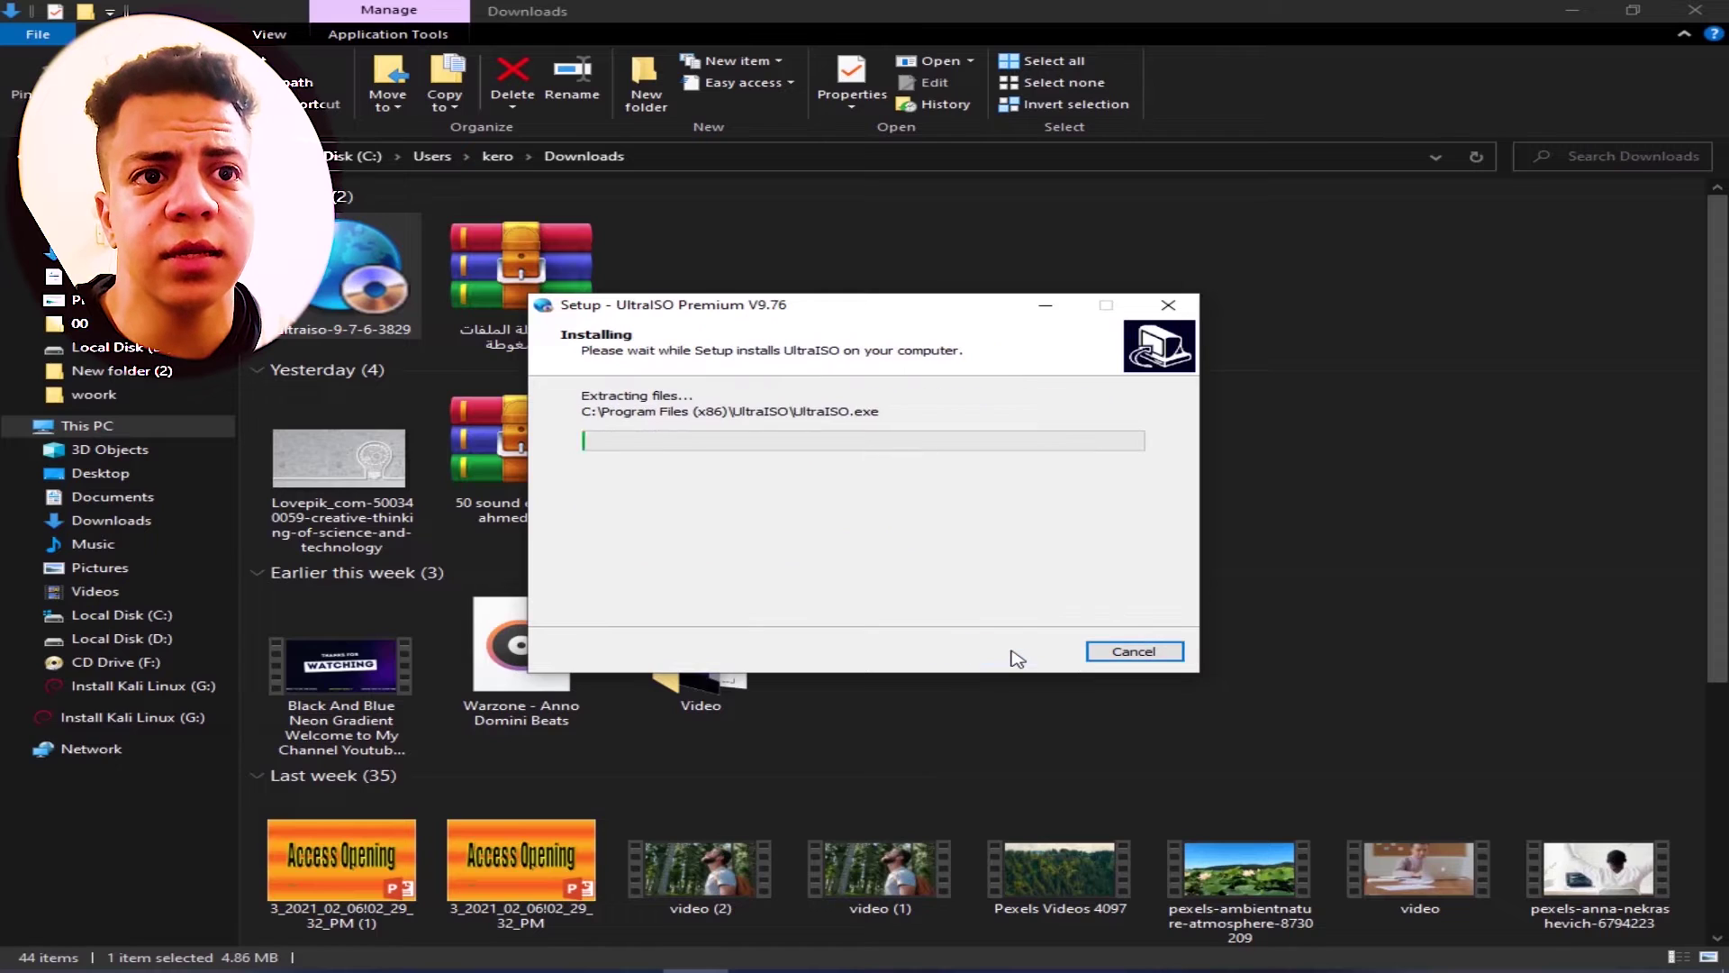
key("Return")
Finish the setup with Launch UltraISO enabled, clear the other windows from the desktop, and continue with the trial version.
left_click(1576, 9)
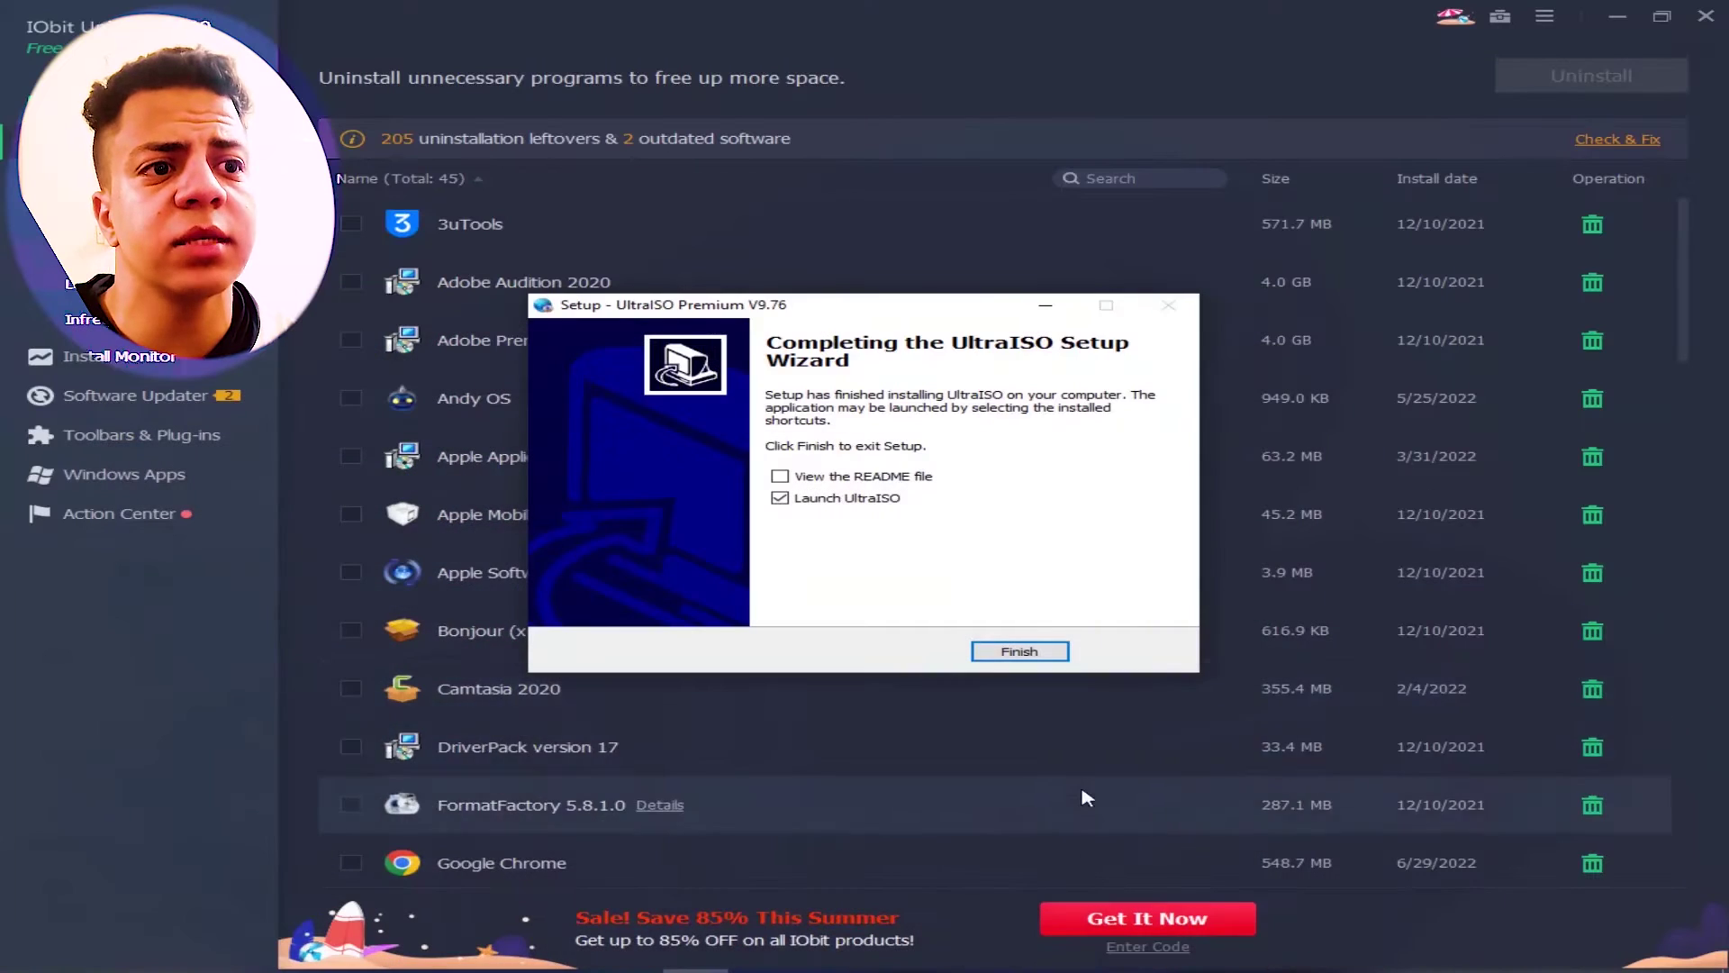
left_click(1045, 652)
left_click(1608, 20)
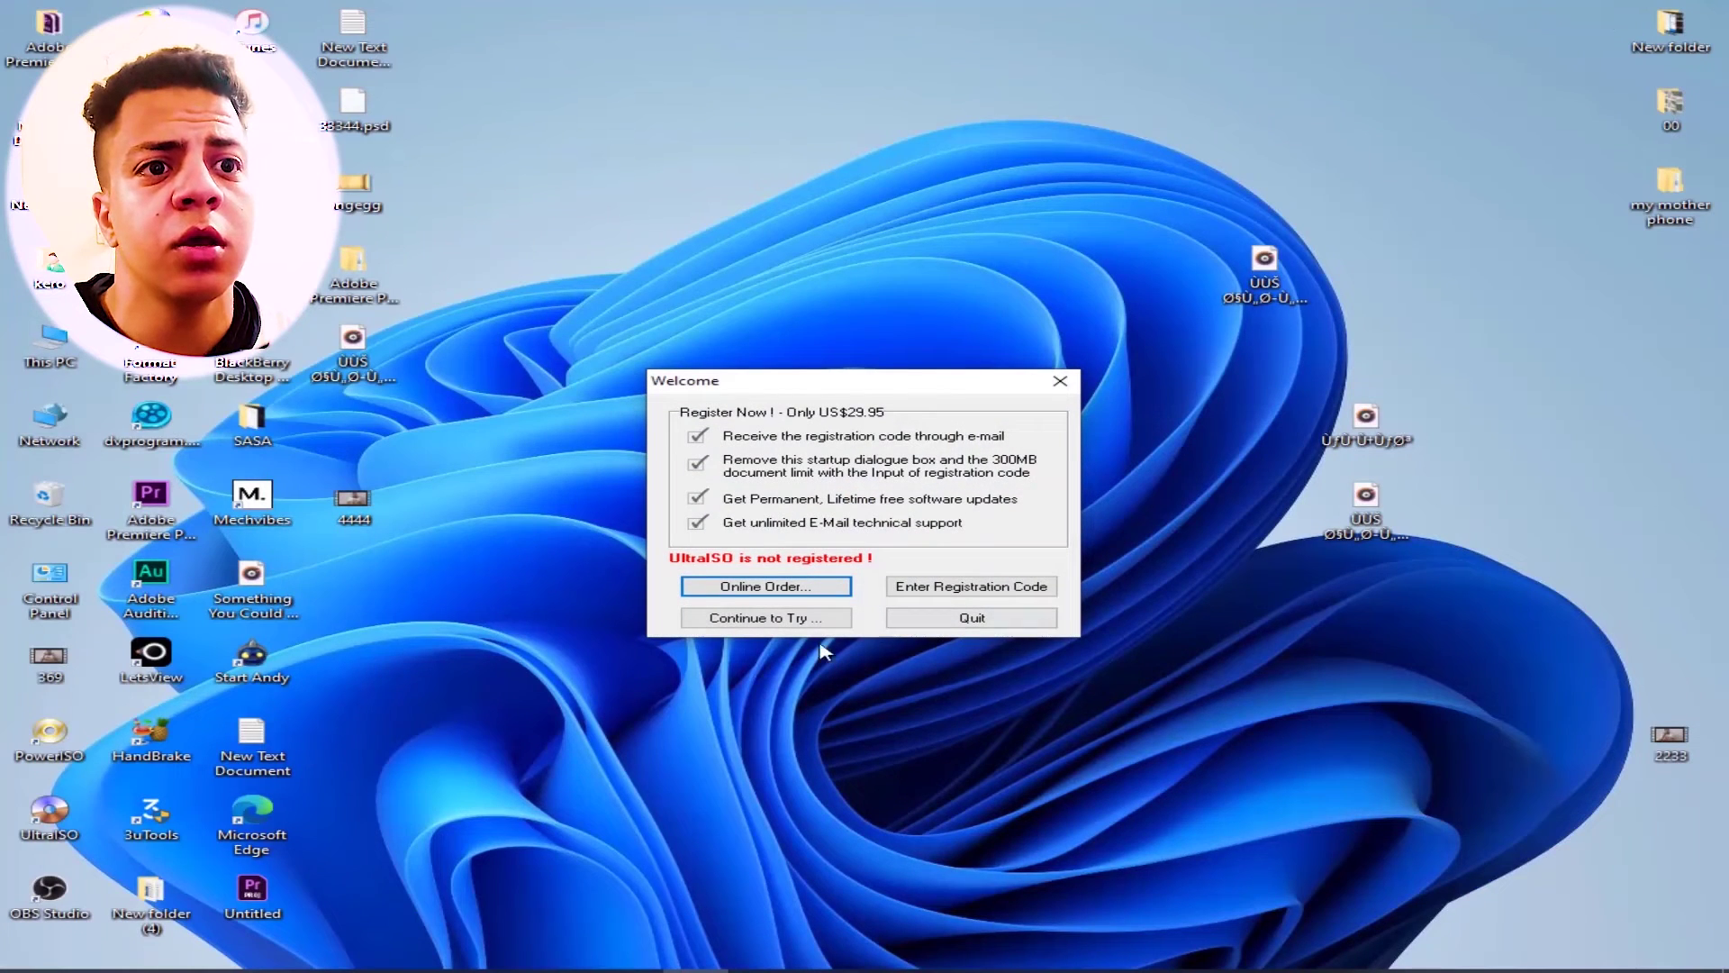
left_click(1705, 621)
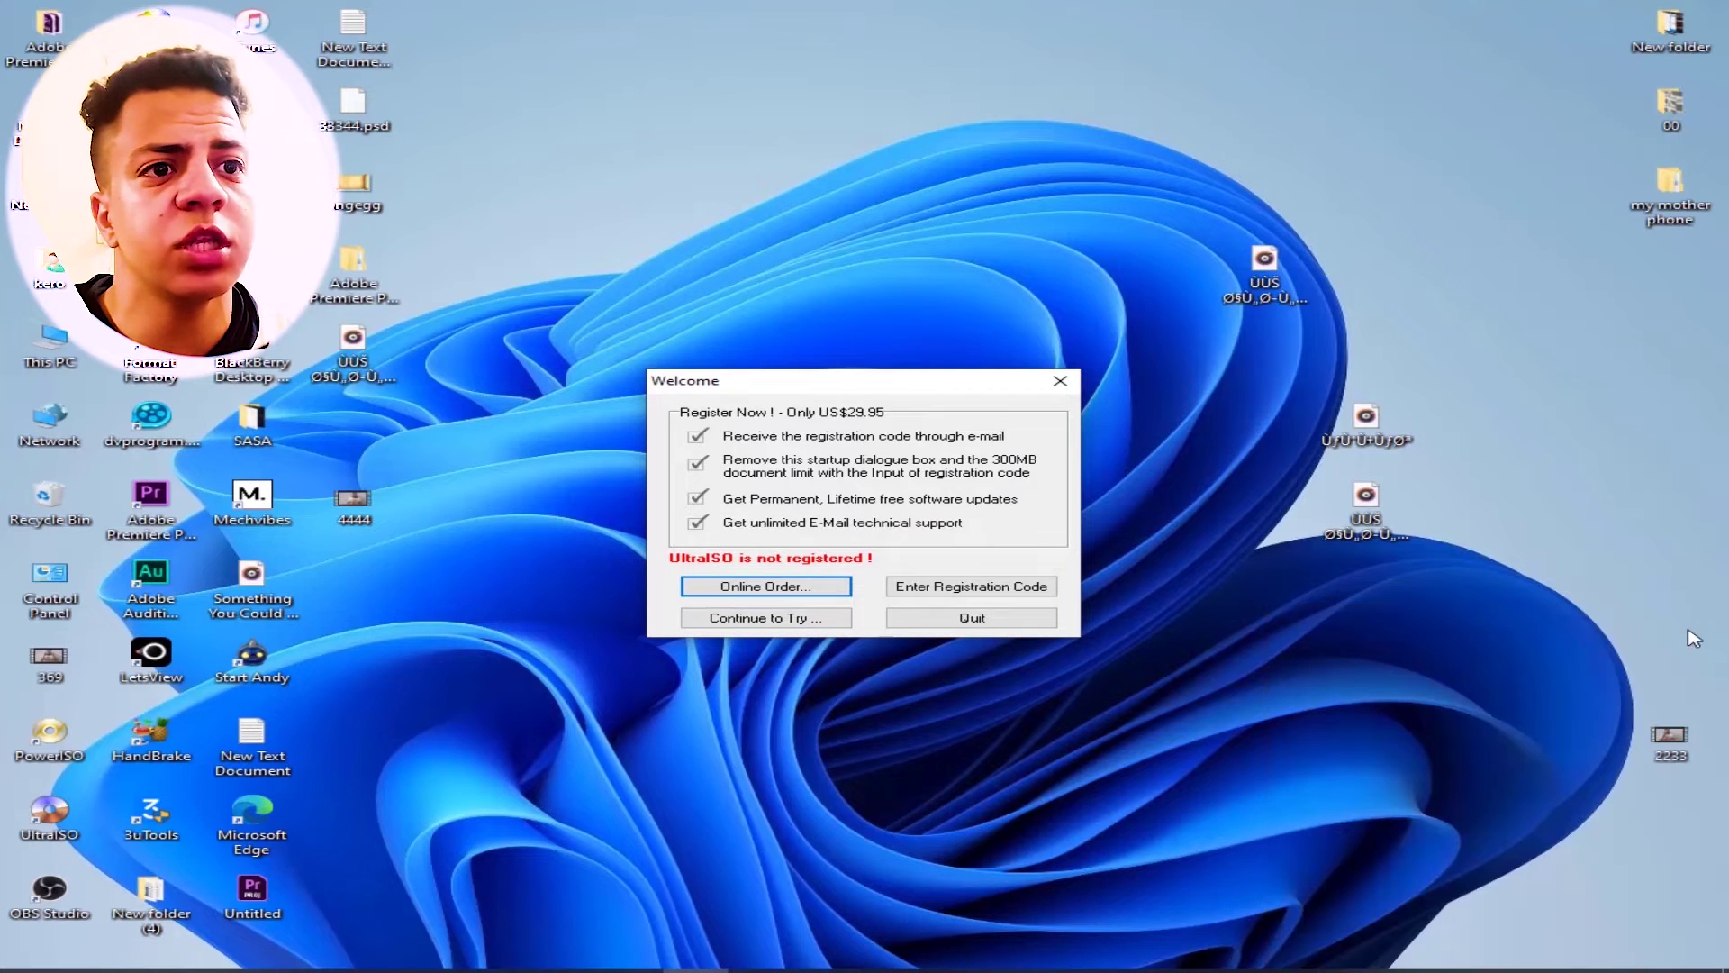
left_click(780, 618)
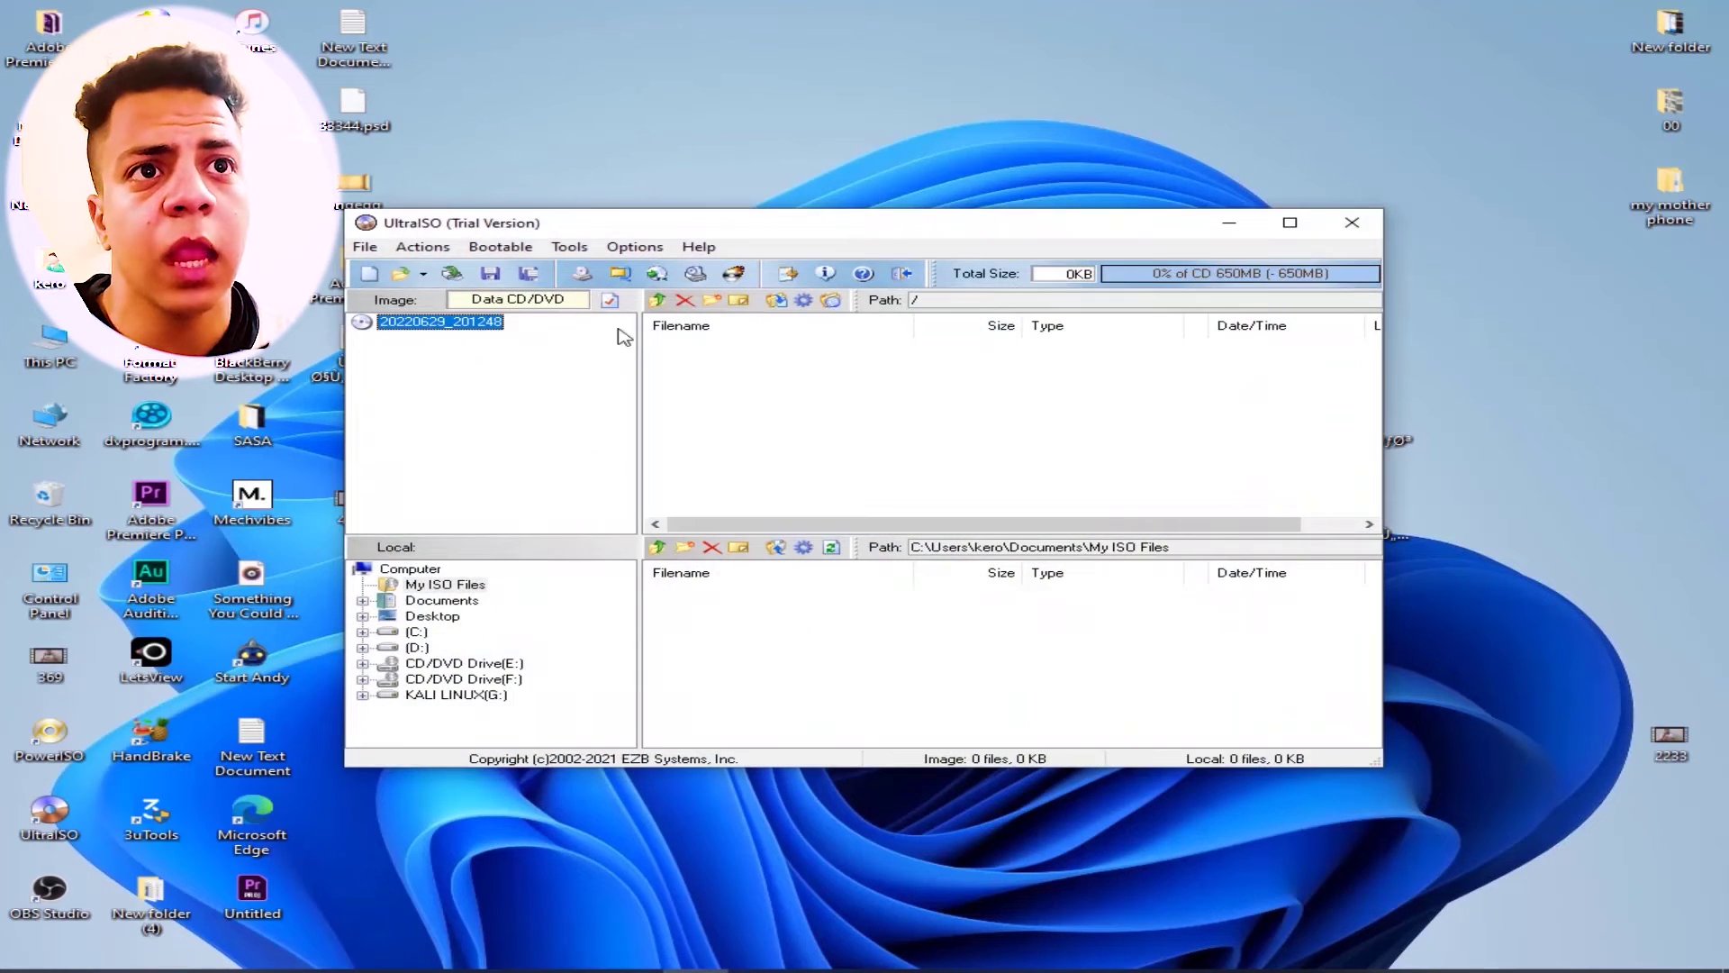
Open Win10_2004_English_x32.iso from Local Disk (D:) in UltraISO, and select all of the image's files and folders.
left_click(365, 247)
left_click(396, 286)
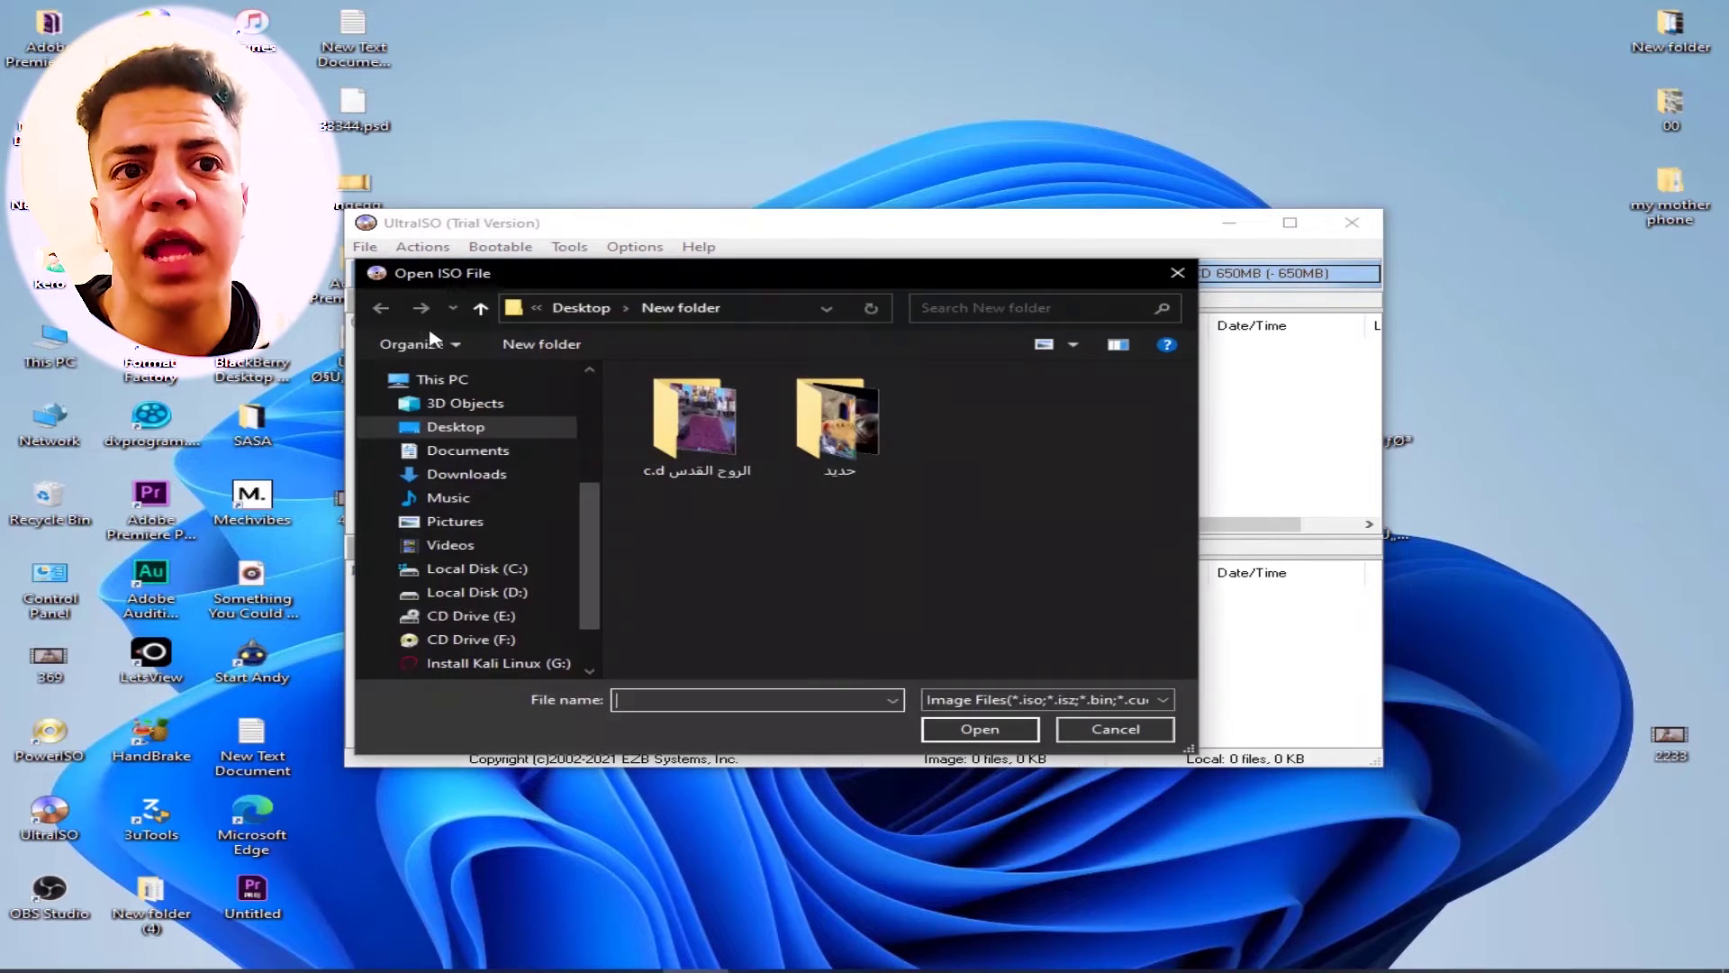
left_click(476, 592)
scroll(991, 598, "down", 2)
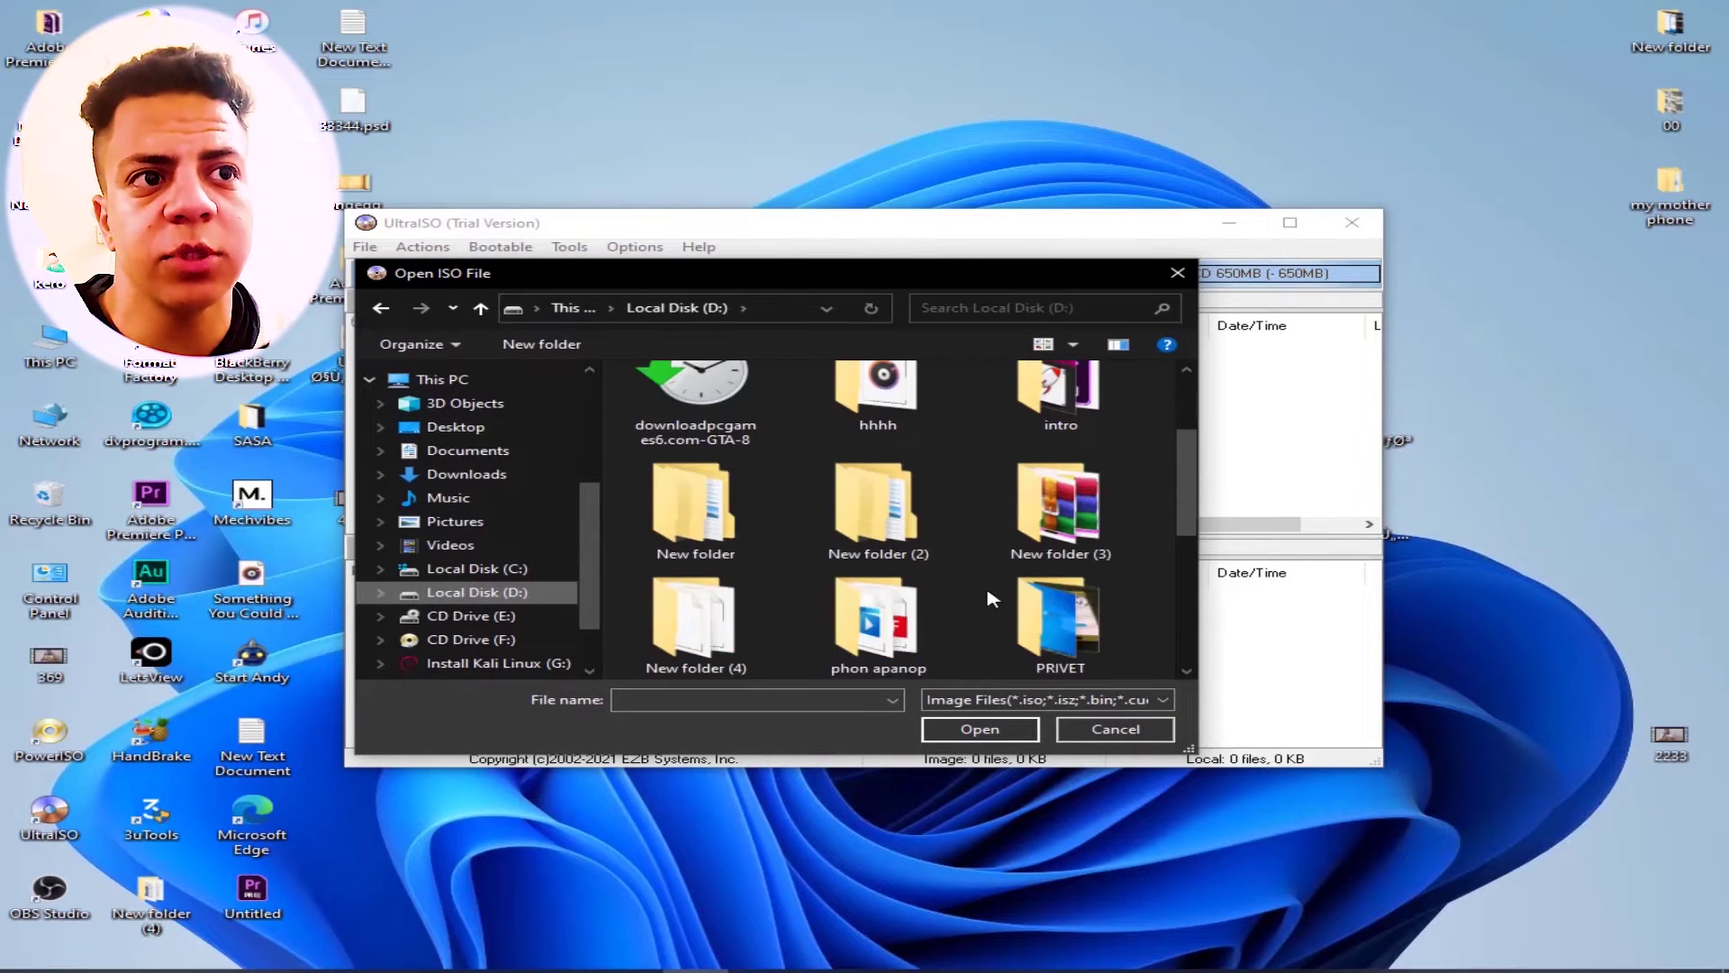
scroll(992, 598, "down", 5)
left_click_drag(736, 495, 647, 341)
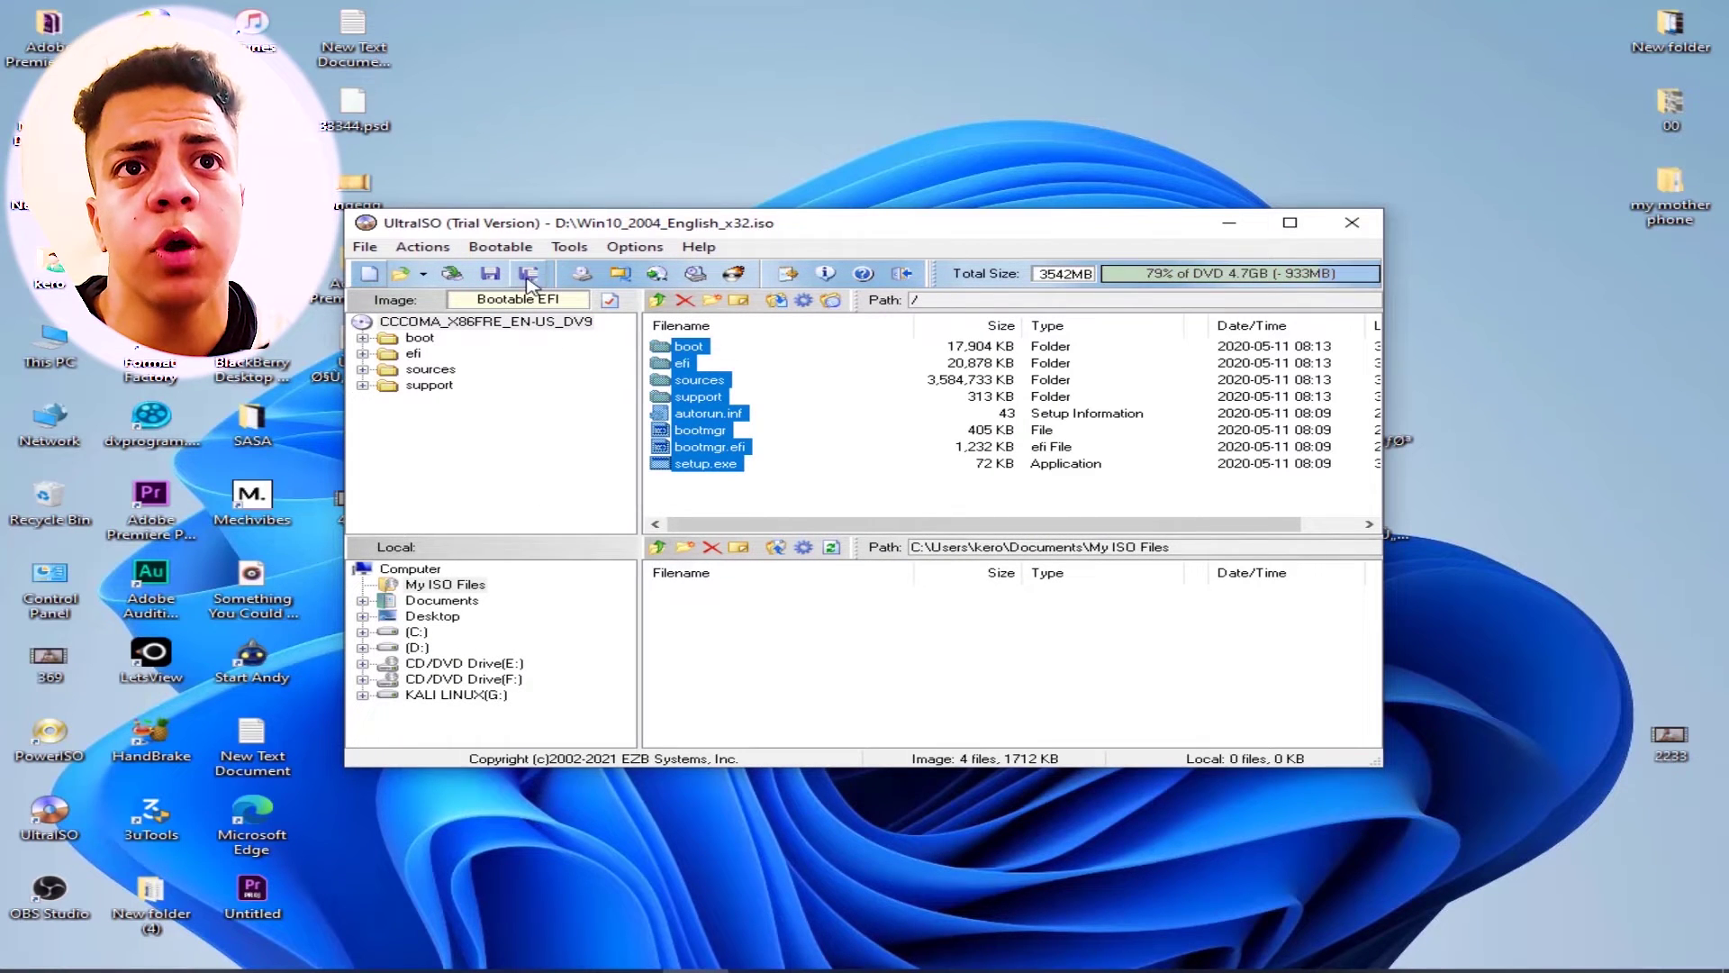
Open the Write Disk Image dialog for the Windows 10 image, and review the USB drive's format options without formatting.
left_click(501, 247)
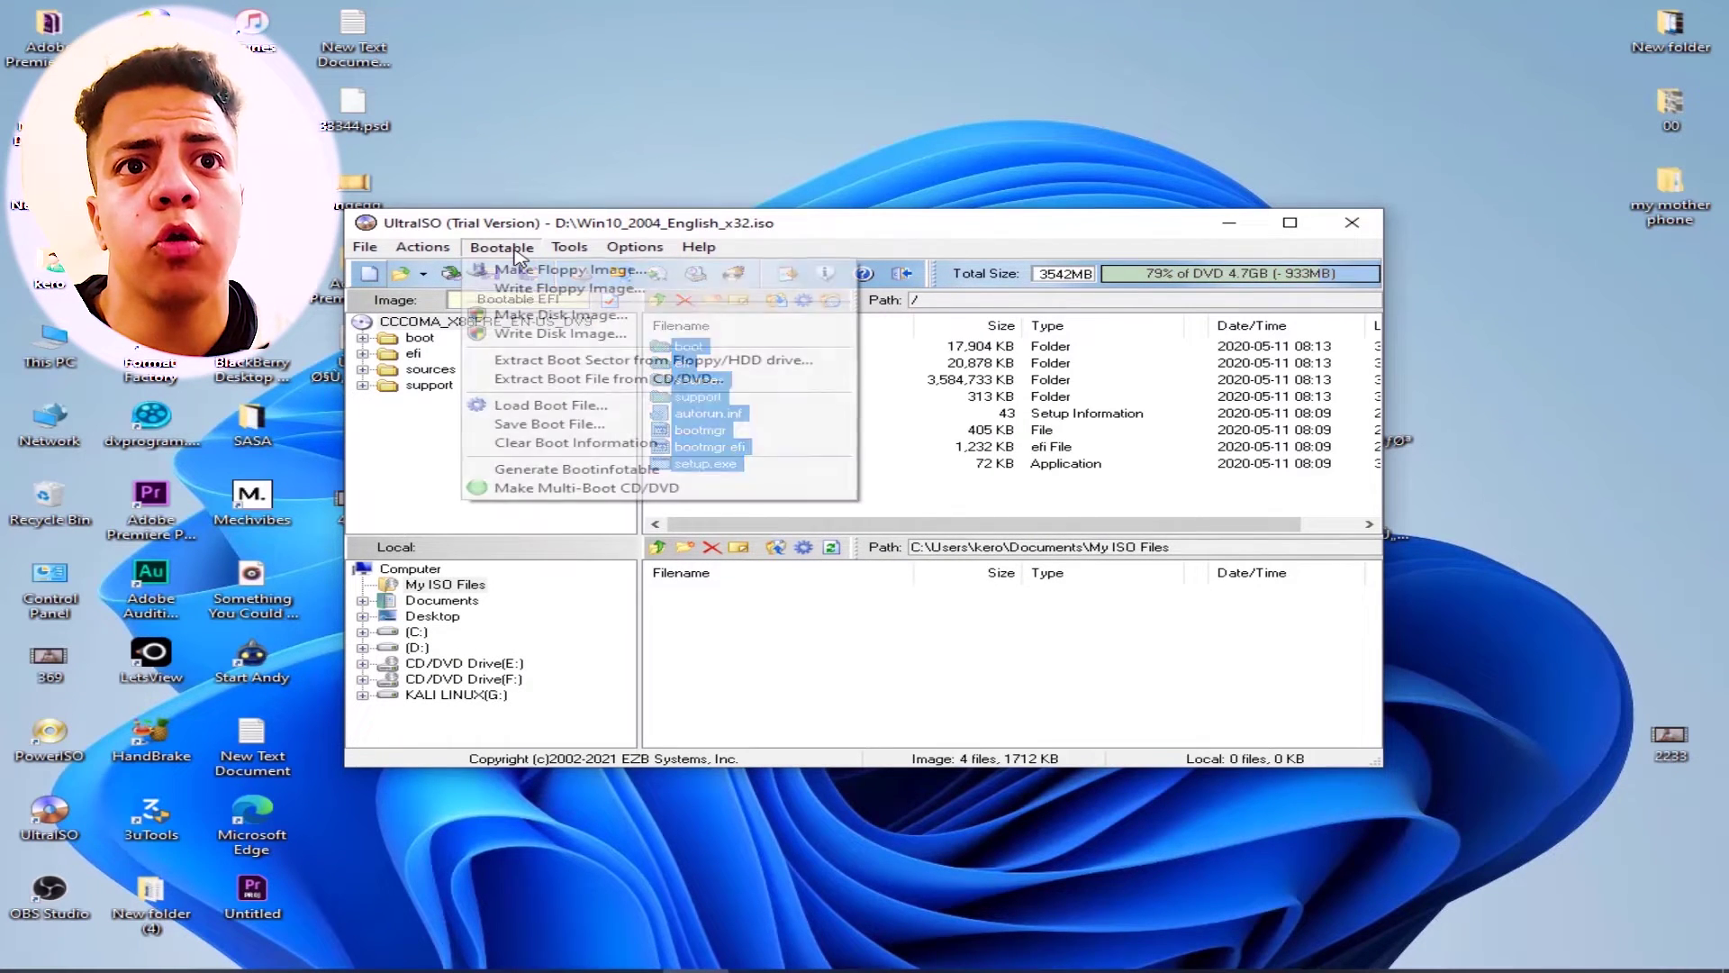
left_click(520, 334)
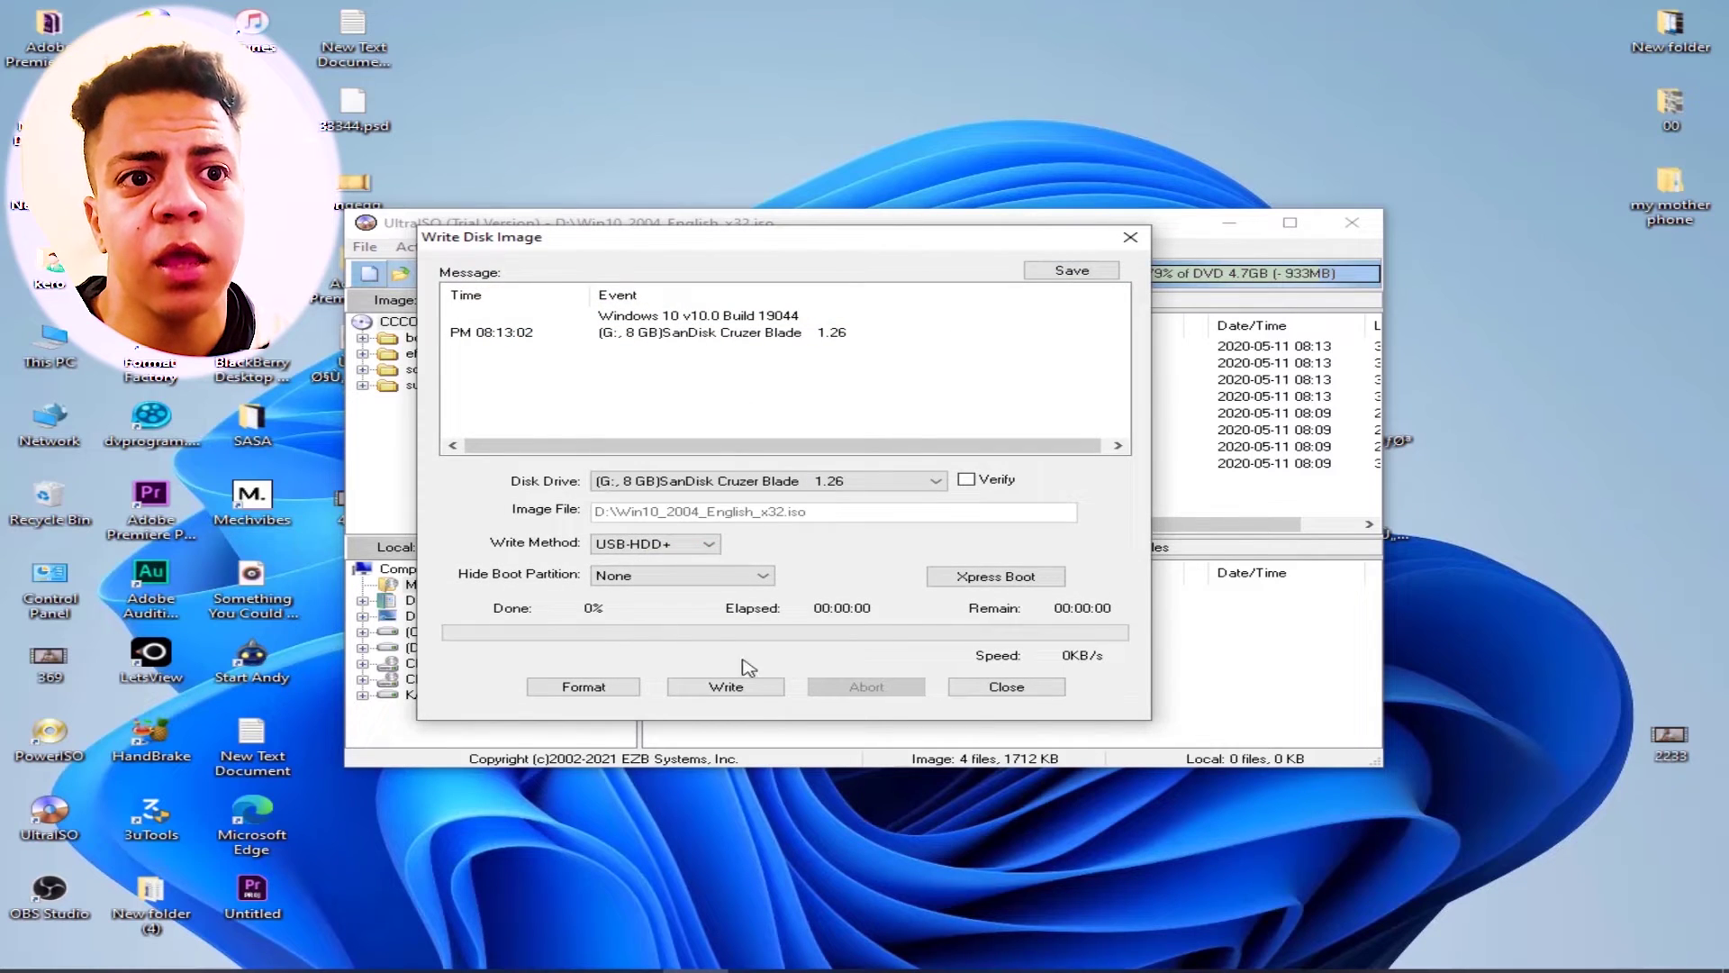
left_click(618, 690)
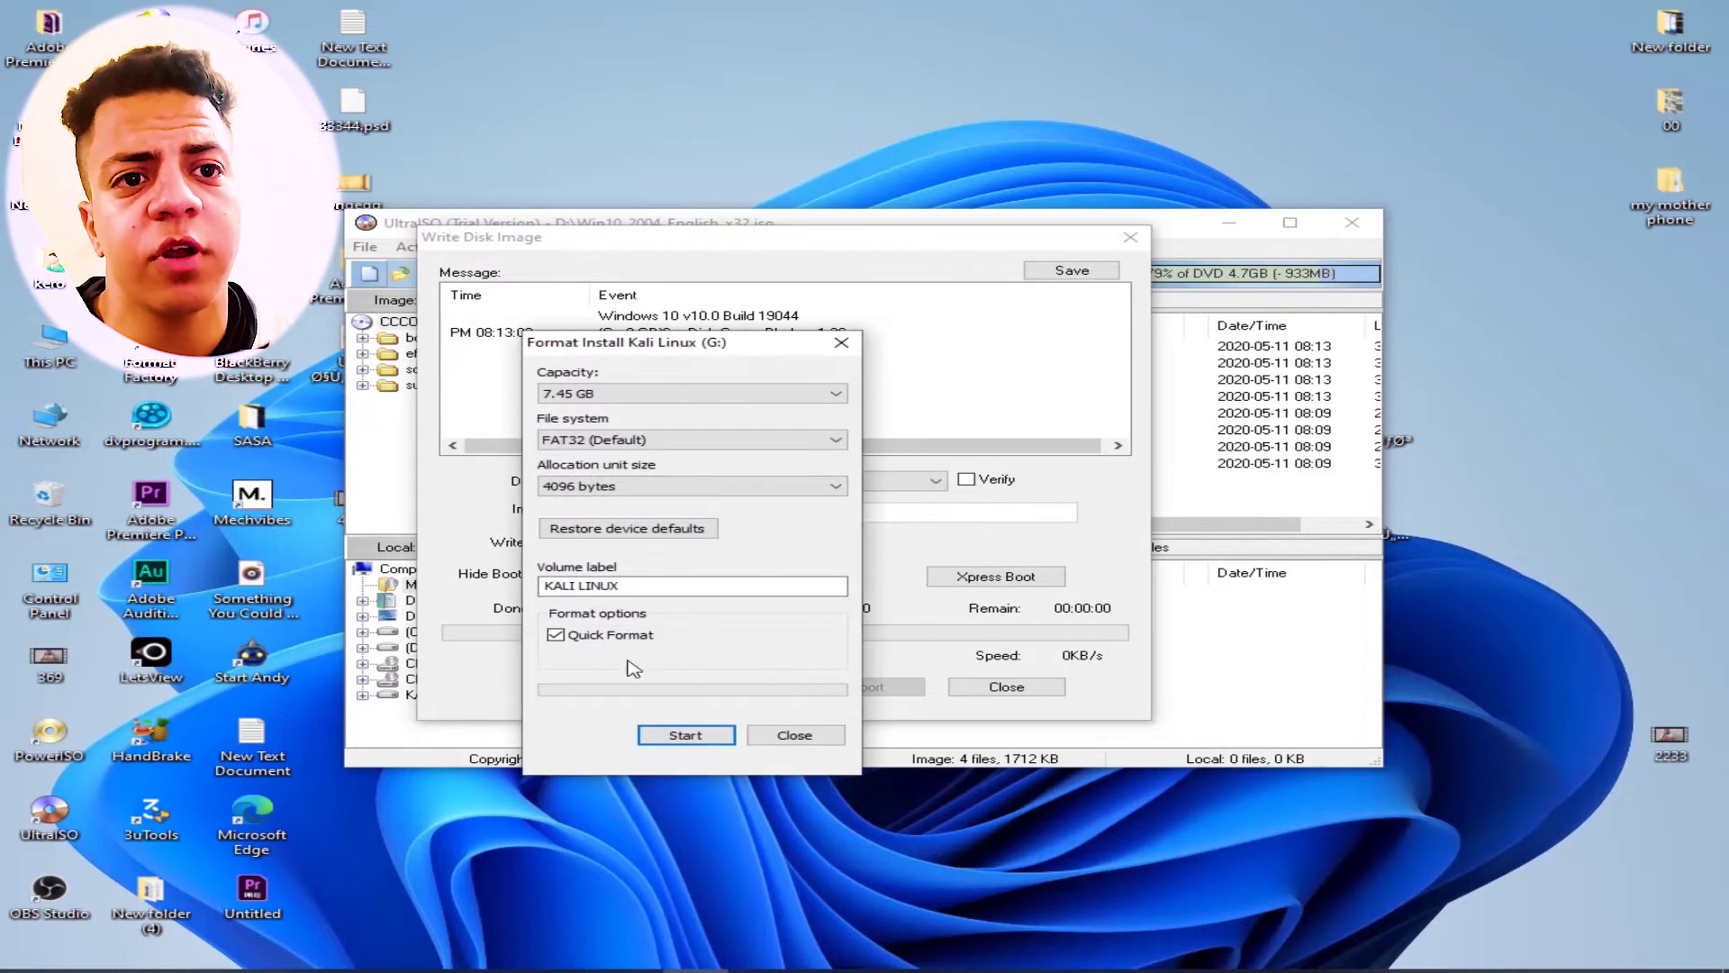
left_click(795, 735)
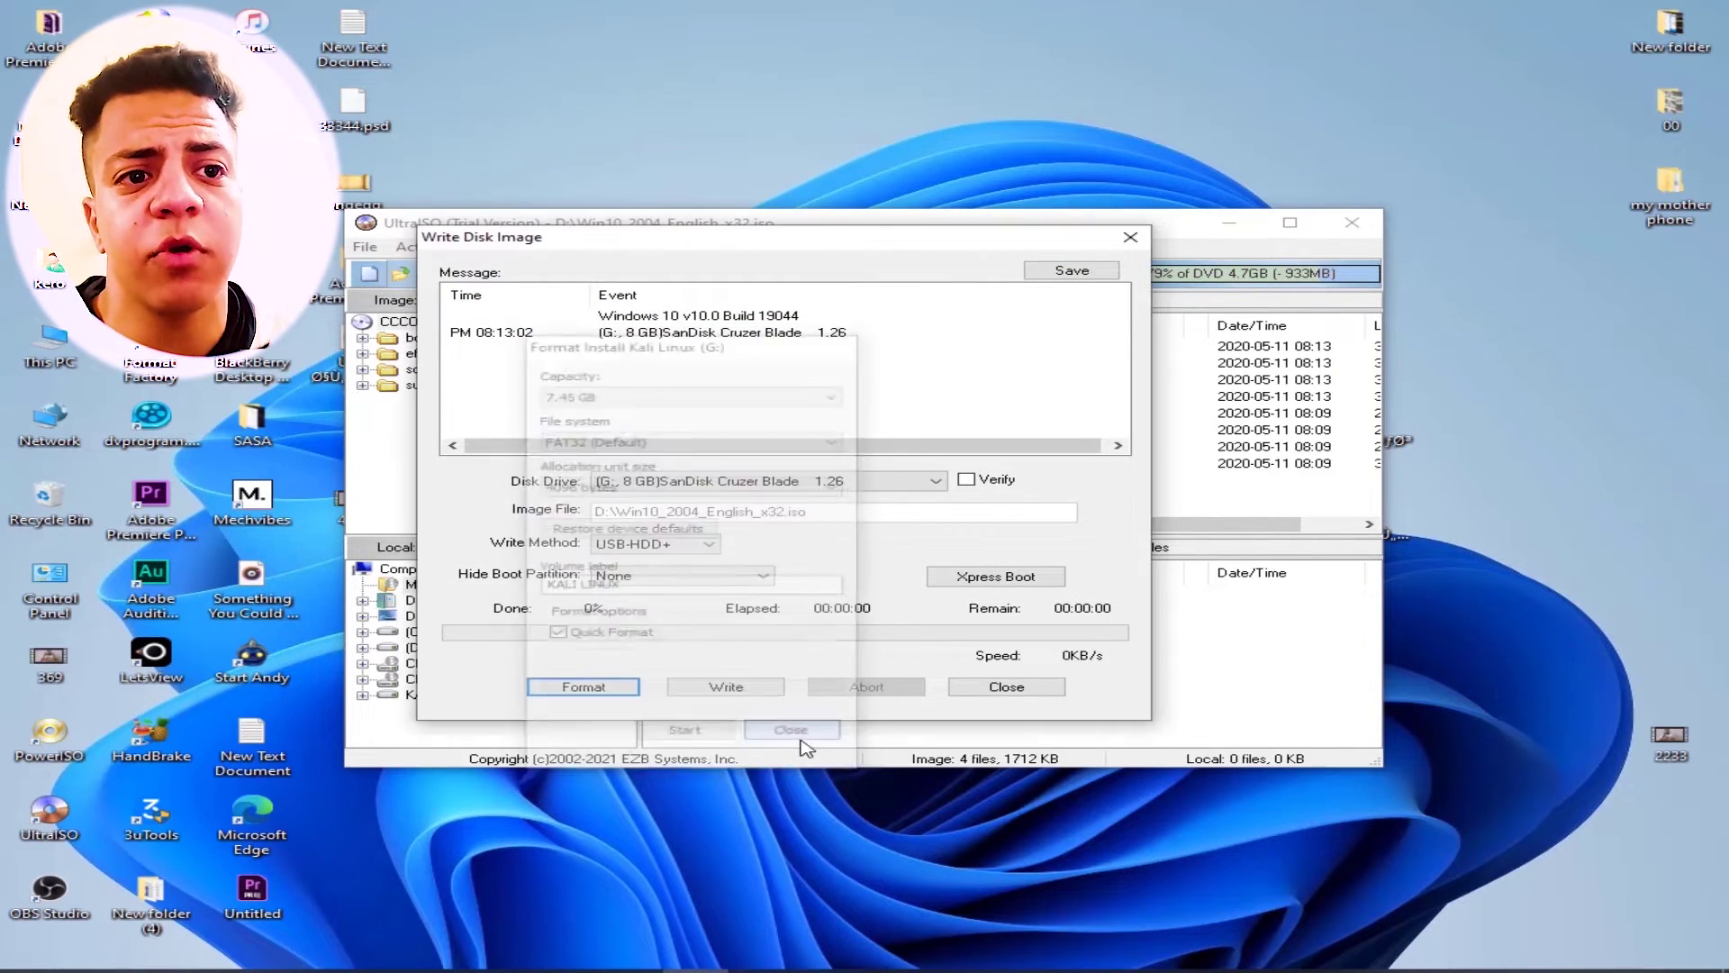